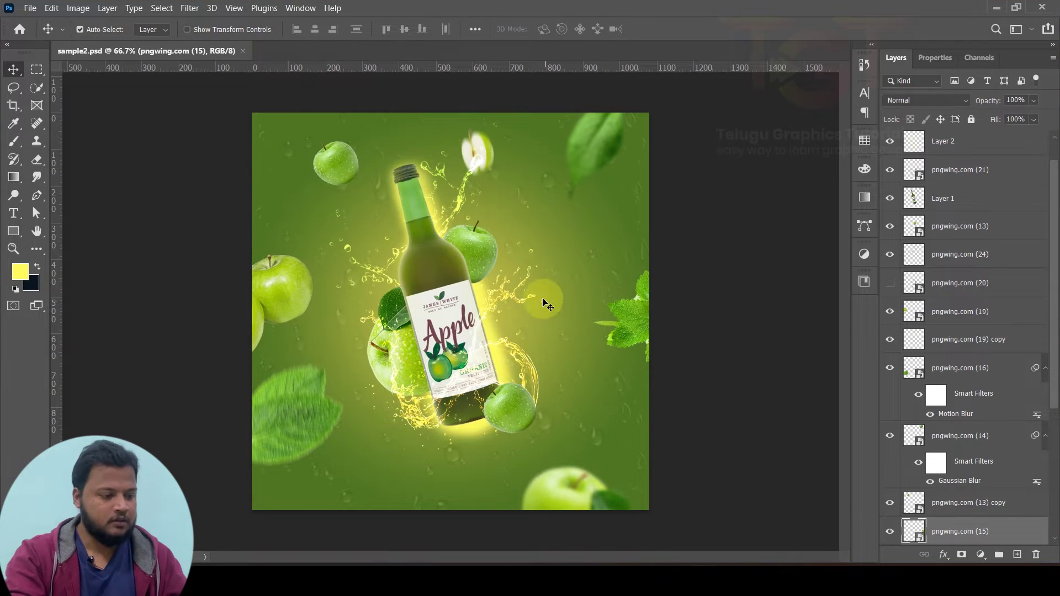
# Step: After reviewing the finished apple juice poster, start a new document from the File menu
pyautogui.click(30, 8)
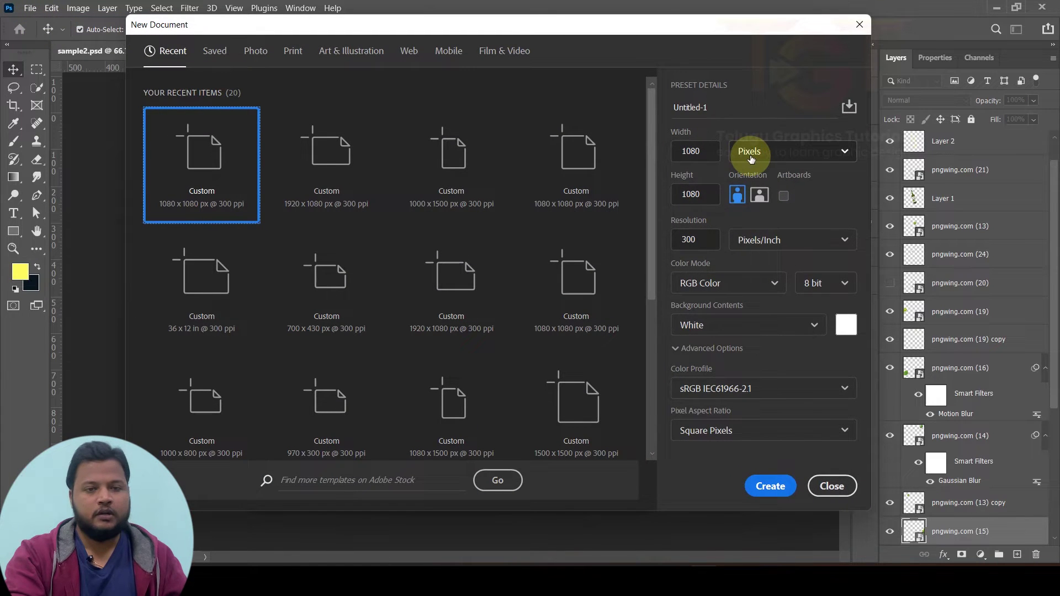
# Step: Create a white 1080 x 1500 px document at 300 ppi
pyautogui.click(751, 158)
pyautogui.click(704, 150)
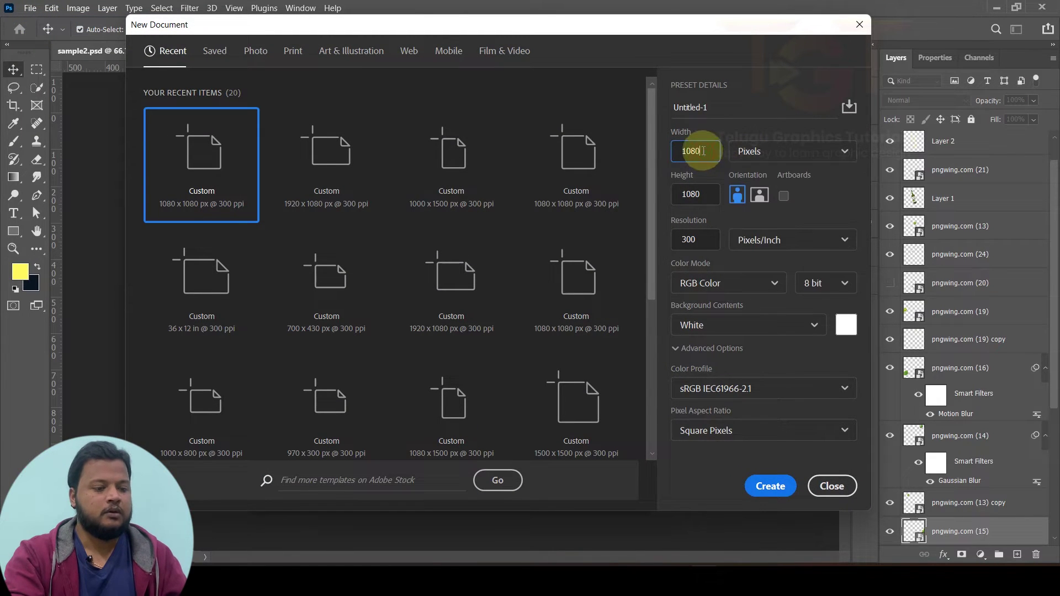
pyautogui.doubleClick(710, 149)
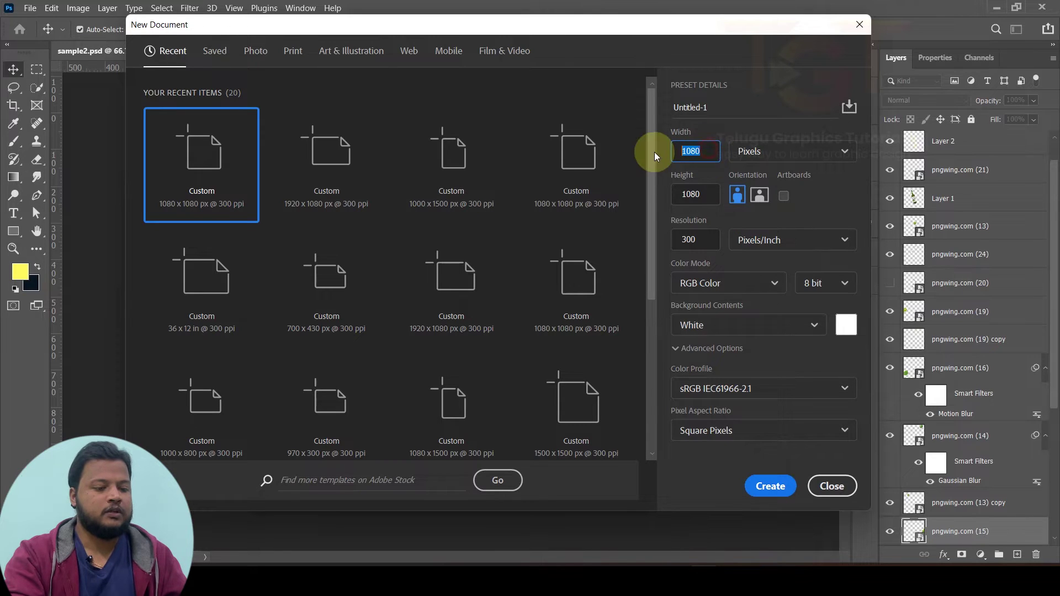
pyautogui.doubleClick(683, 195)
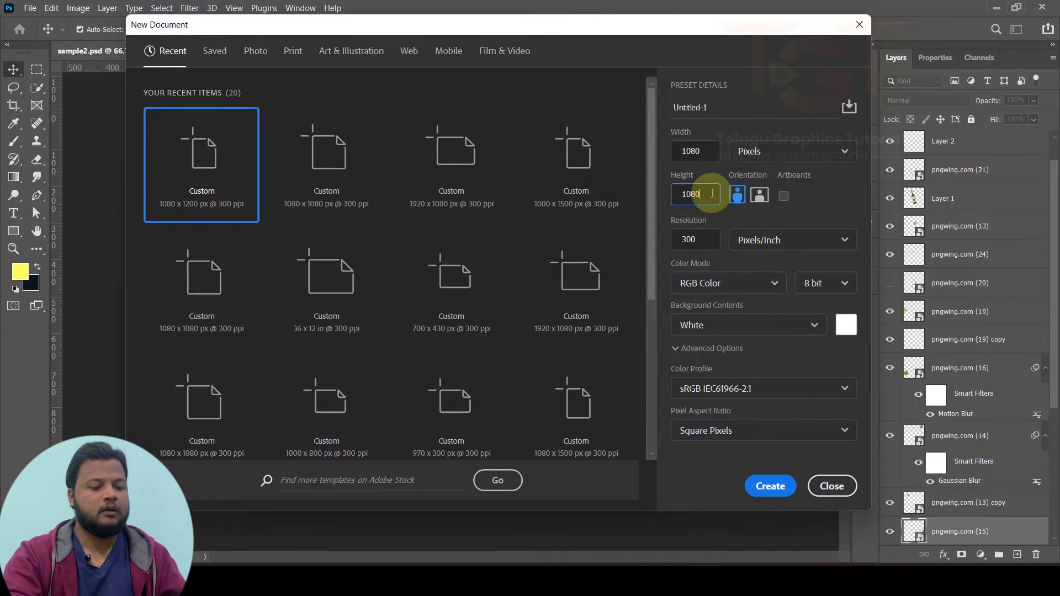
pyautogui.write('1500')
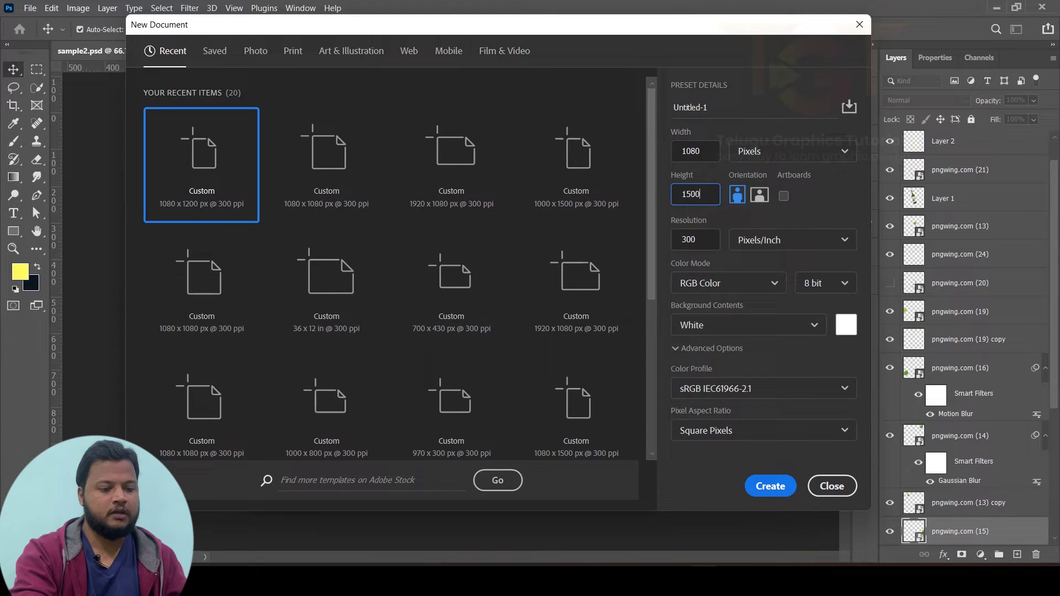
pyautogui.moveTo(693, 239); pyautogui.dragTo(659, 240)
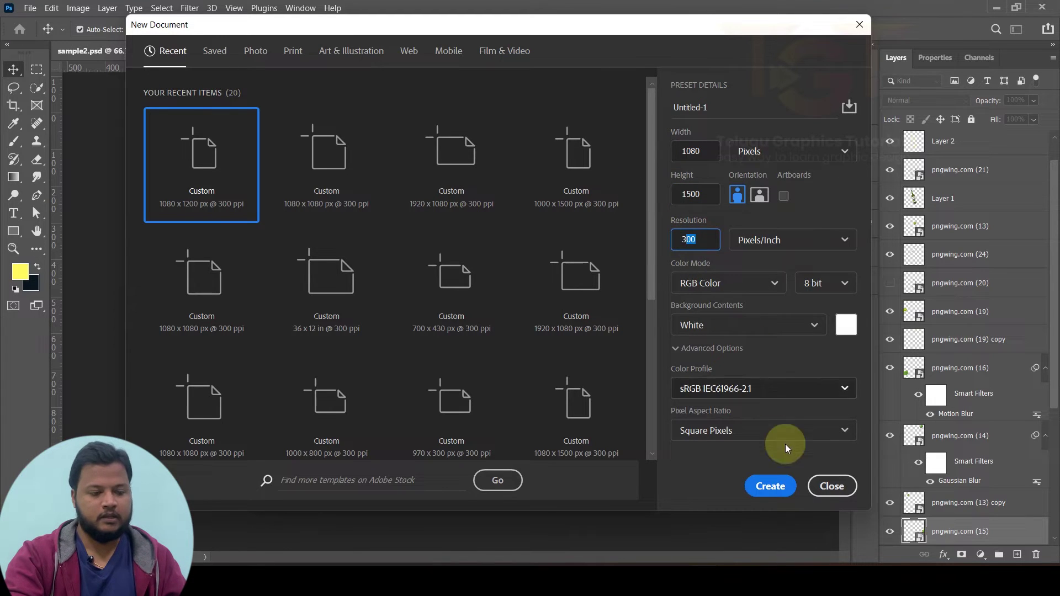
pyautogui.click(771, 486)
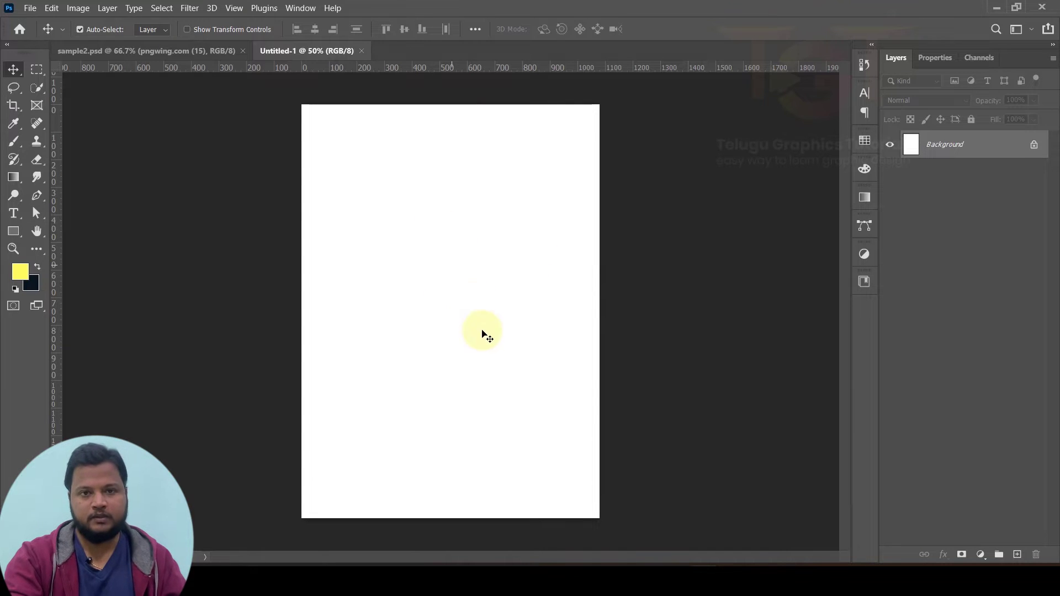
# Step: Place bottle image 1 upright on the canvas, scaled to 107.5%
pyautogui.hotkey('alt', 'Tab')
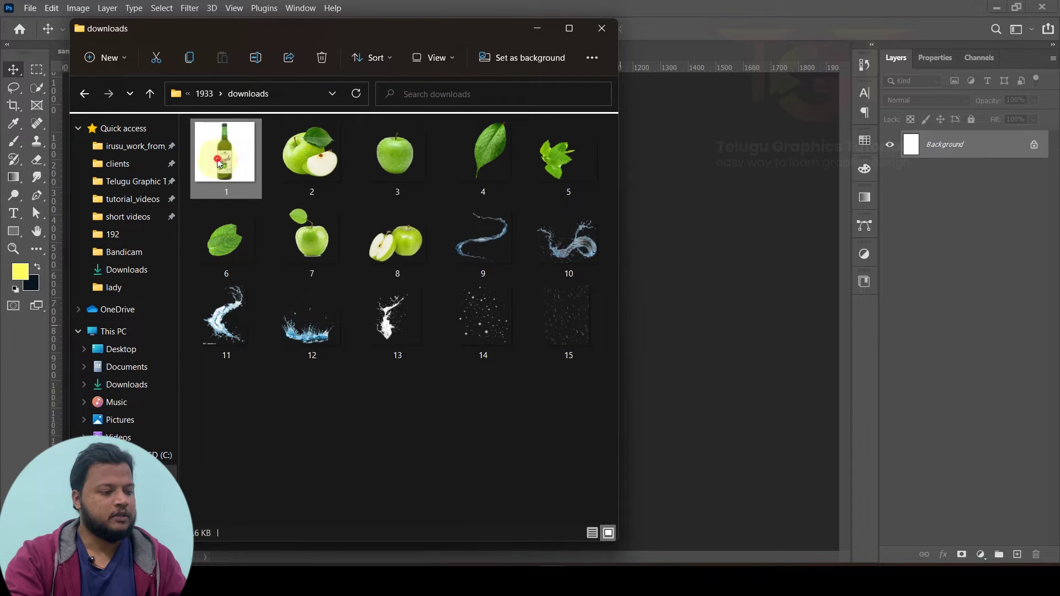
pyautogui.moveTo(218, 162); pyautogui.dragTo(652, 234)
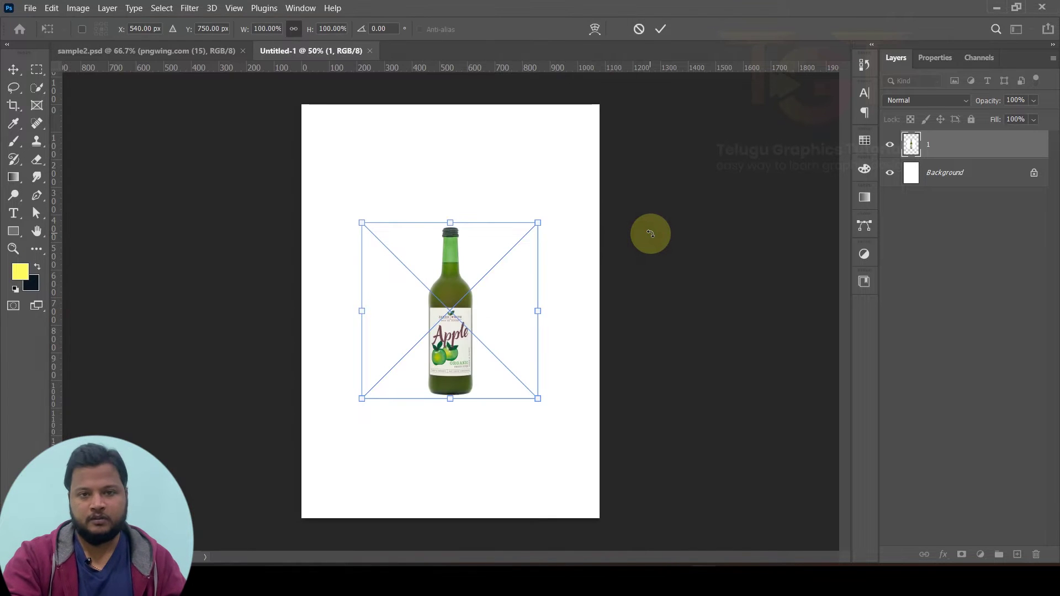
pyautogui.moveTo(648, 236); pyautogui.dragTo(652, 228)
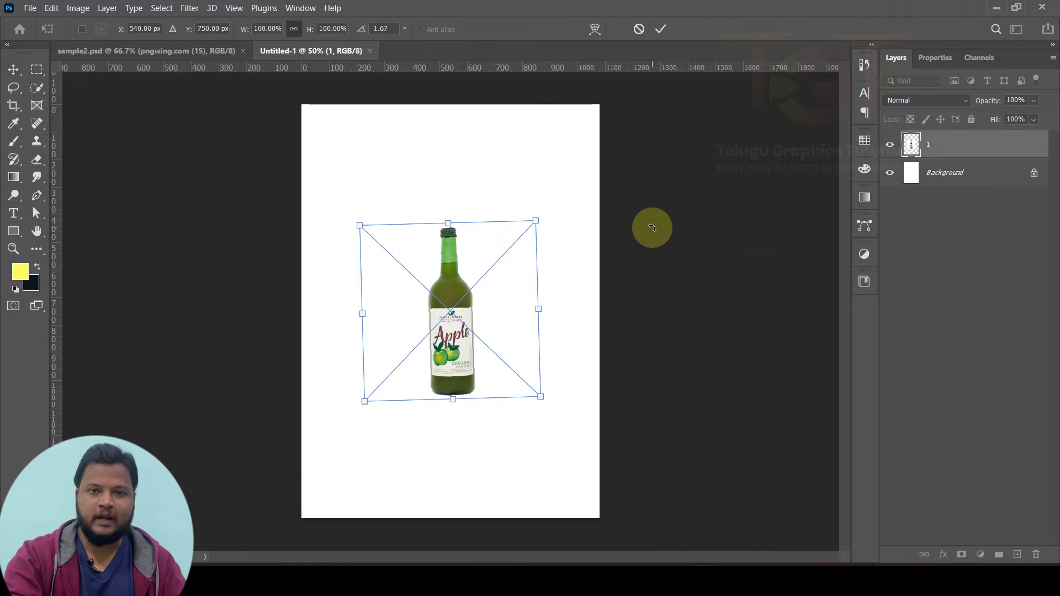
pyautogui.hotkey('ctrl', 'z')
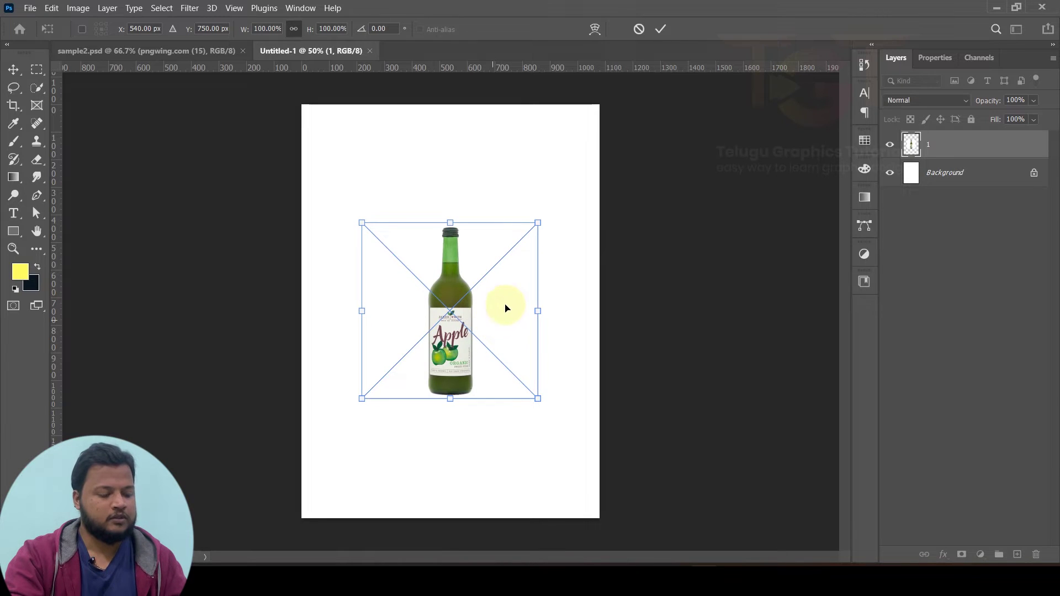
pyautogui.moveTo(538, 223); pyautogui.dragTo(551, 222)
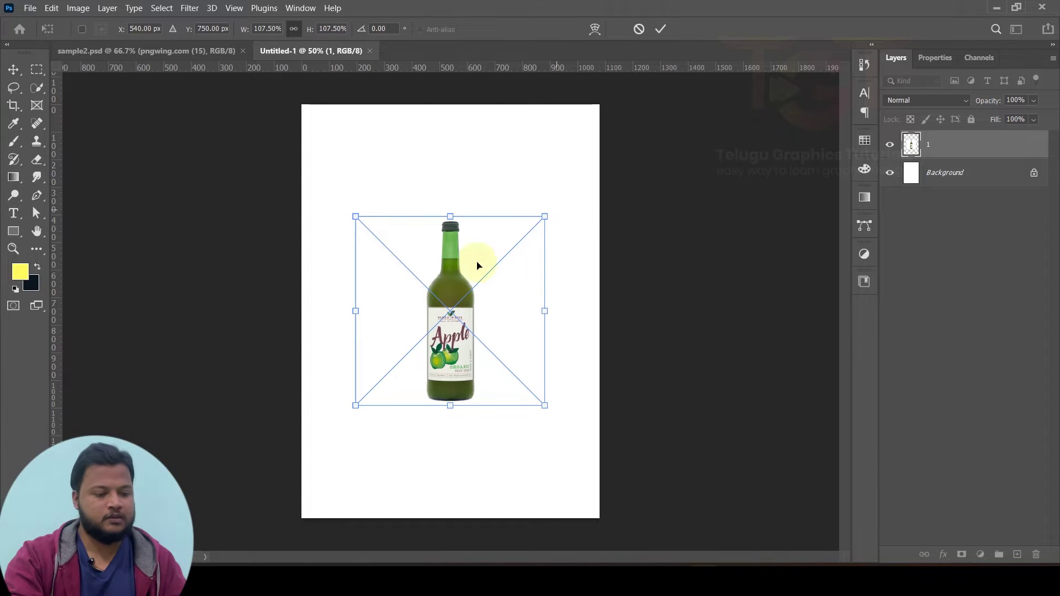
pyautogui.click(666, 32)
# Step: Add a yellow 90° linear Gradient Fill 1 layer above Background, then select layer 1
pyautogui.click(964, 174)
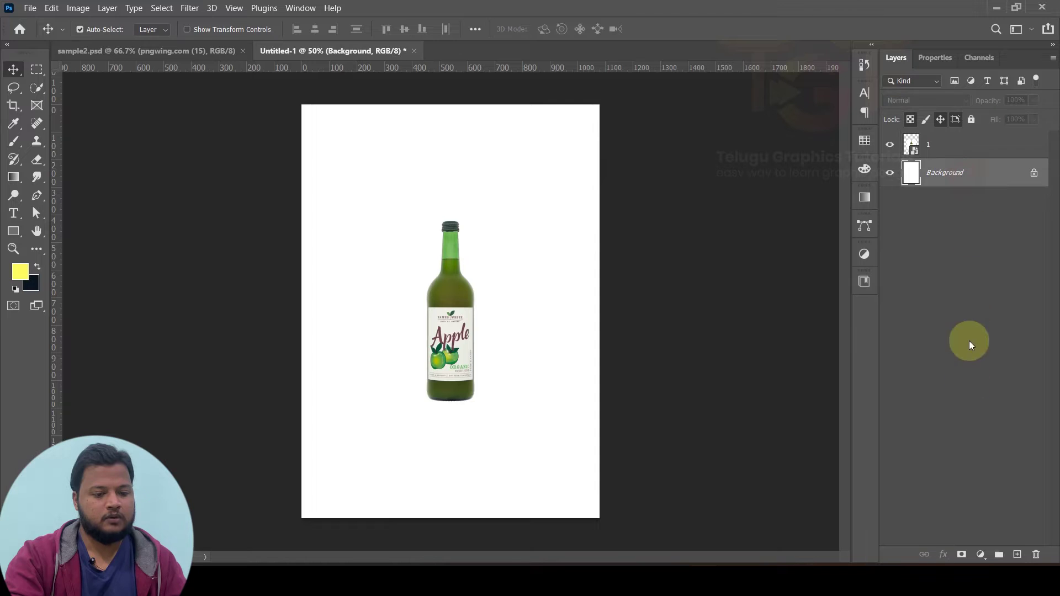
pyautogui.click(961, 555)
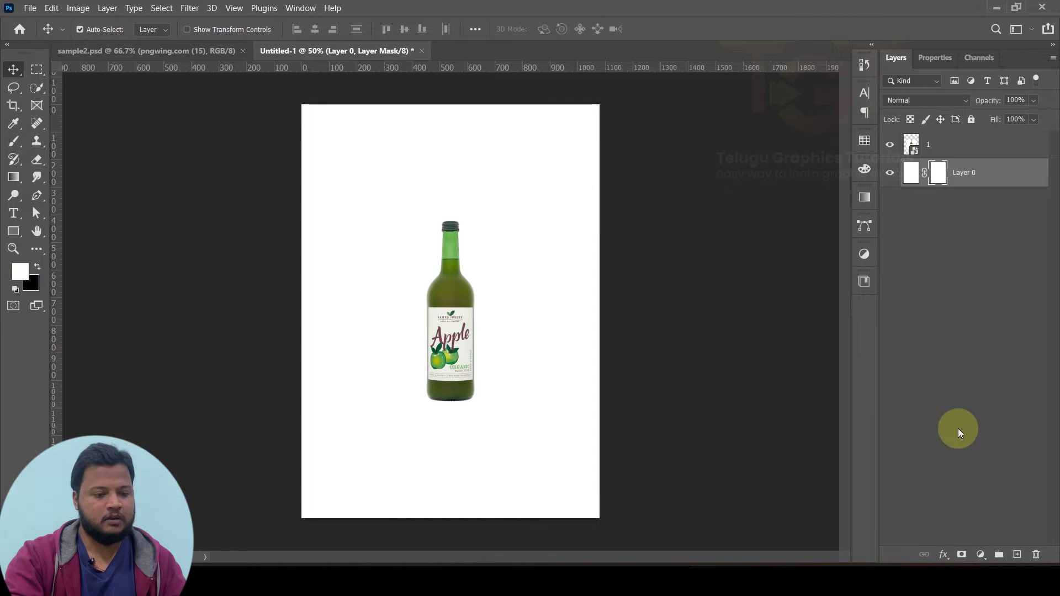
pyautogui.hotkey('ctrl', 'z')
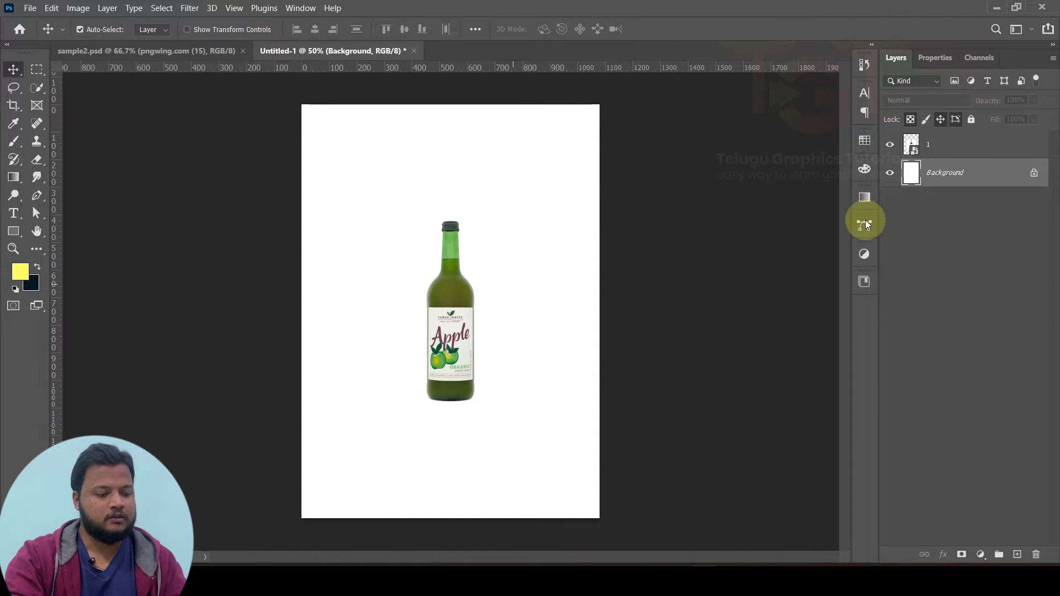
pyautogui.click(981, 554)
pyautogui.click(974, 327)
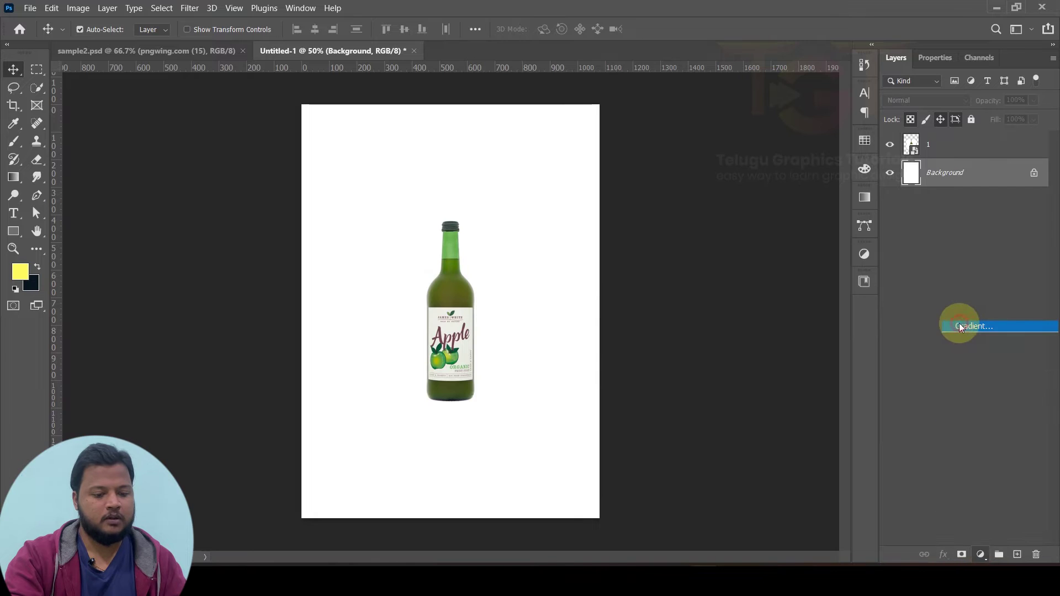
pyautogui.click(974, 167)
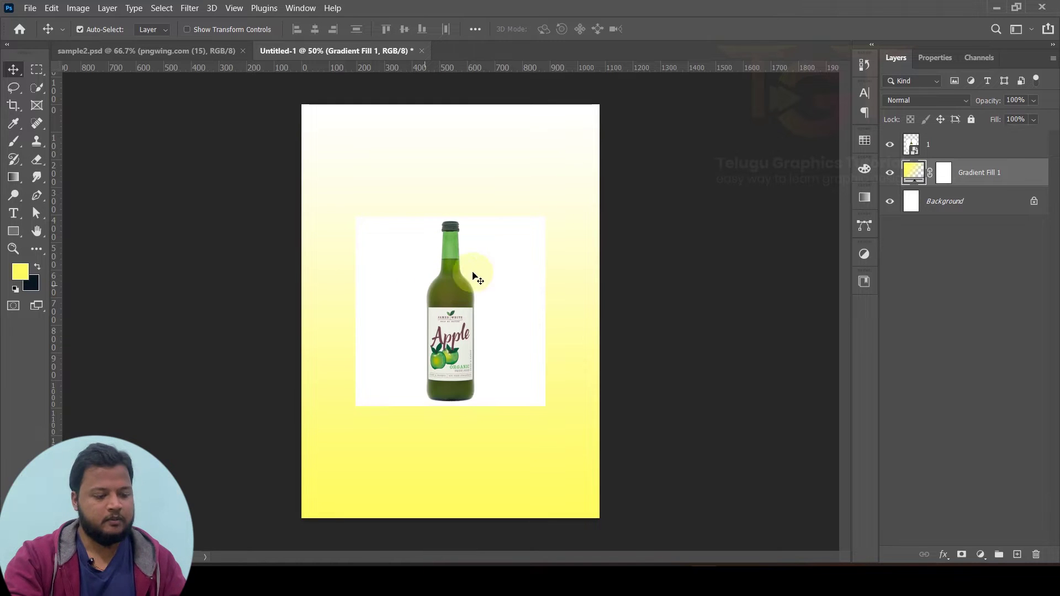
pyautogui.scroll(2, 406, 290)
pyautogui.scroll(1, 402, 295)
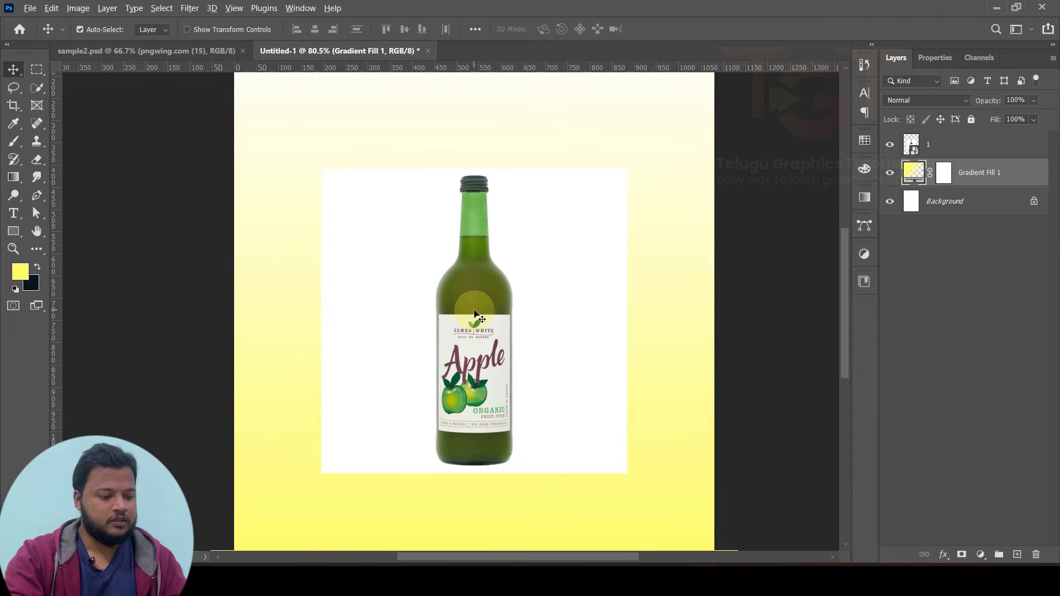
pyautogui.scroll(2, 475, 314)
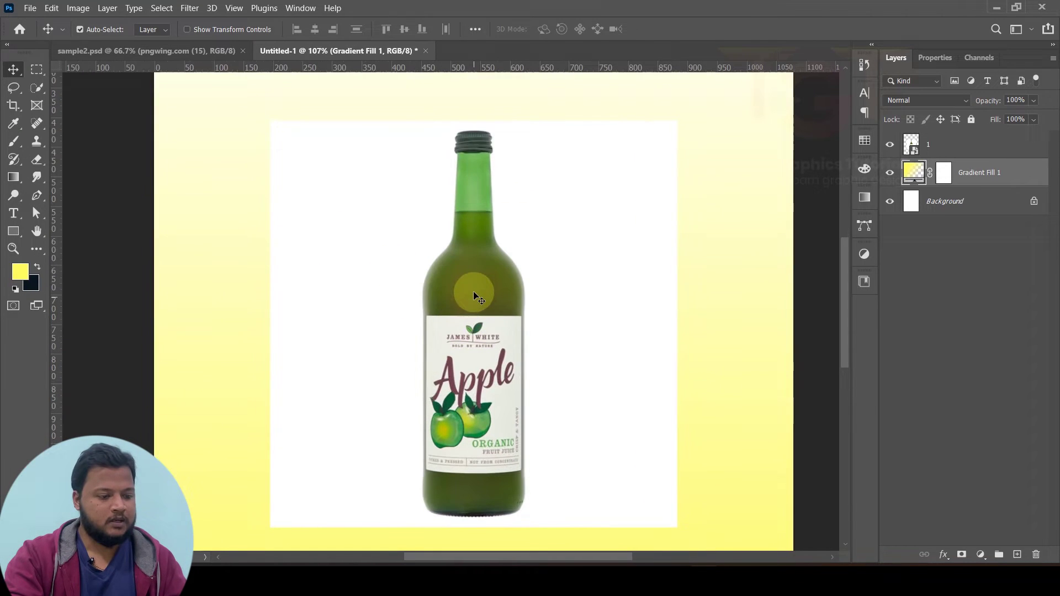
pyautogui.click(961, 144)
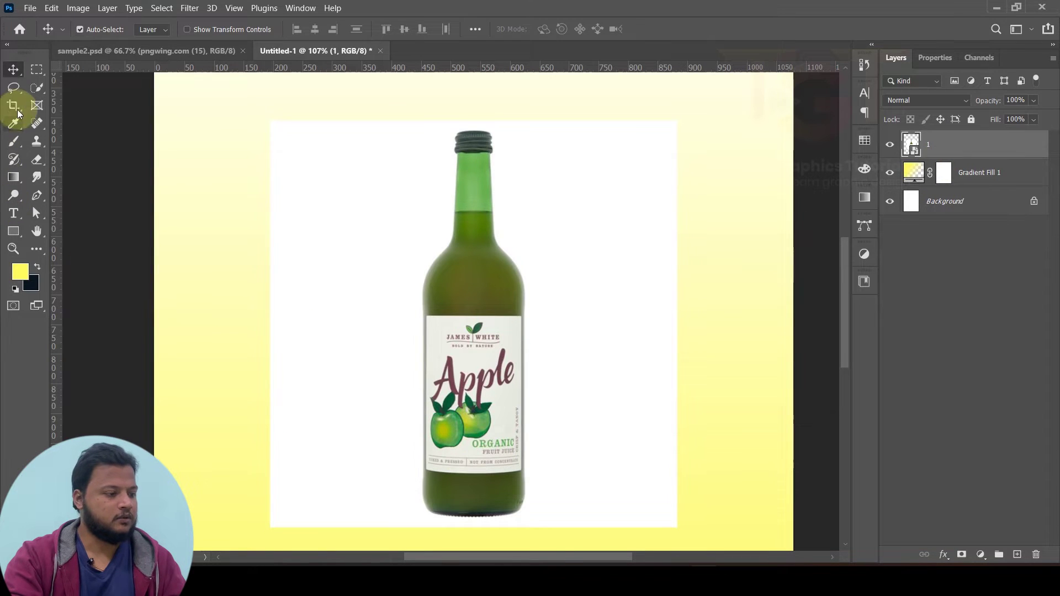
# Step: Select the bottle using Quick Selection's Select Subject
pyautogui.click(36, 90)
pyautogui.click(96, 100)
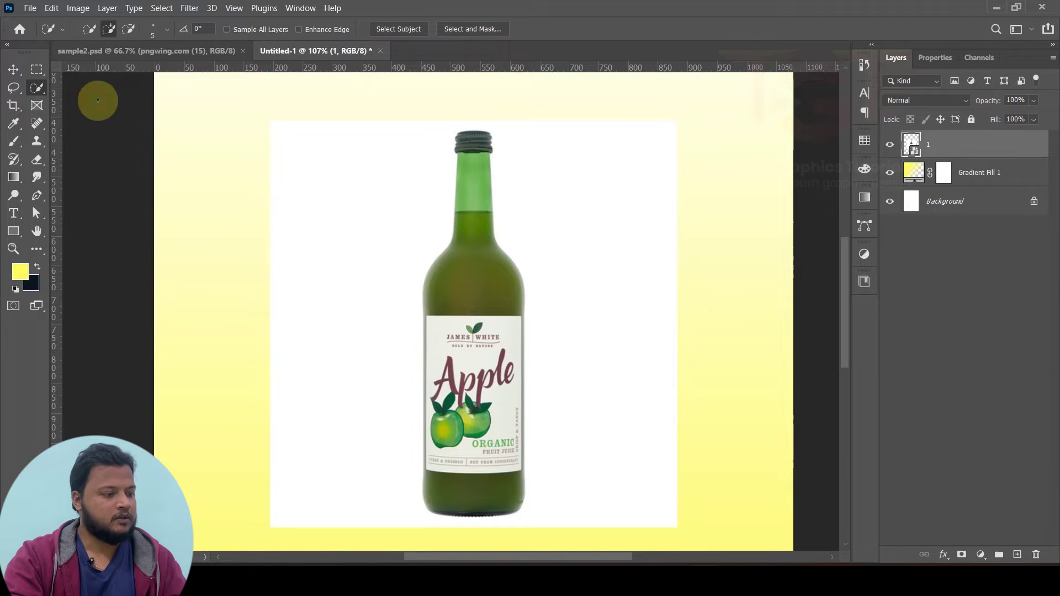
pyautogui.click(398, 29)
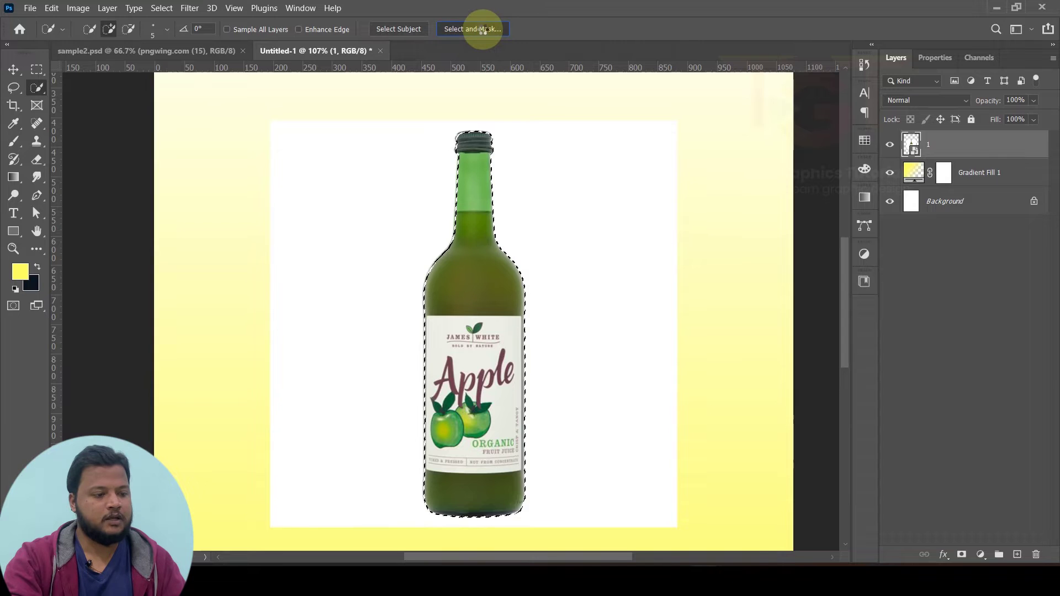
# Step: In Select and Mask, decontaminate edge colours and output the bottle as a new masked layer
pyautogui.click(483, 30)
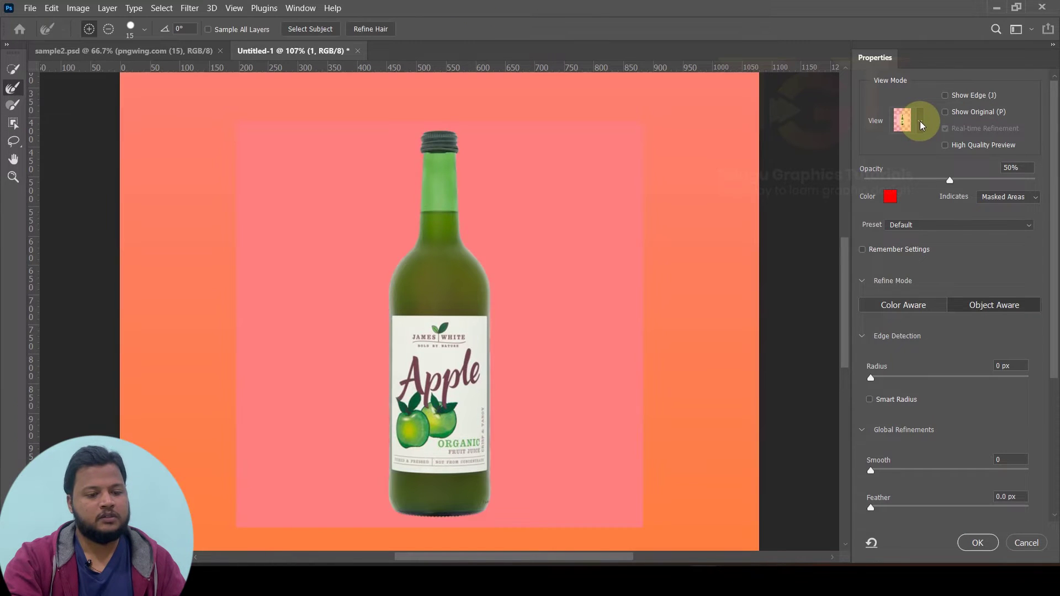
pyautogui.click(920, 122)
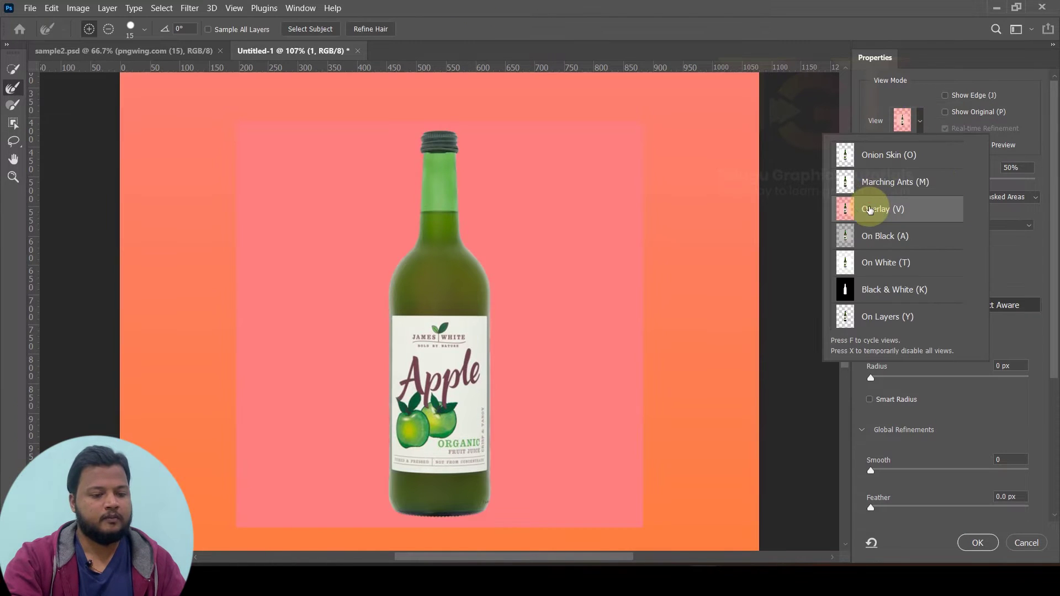
pyautogui.scroll(5, 433, 111)
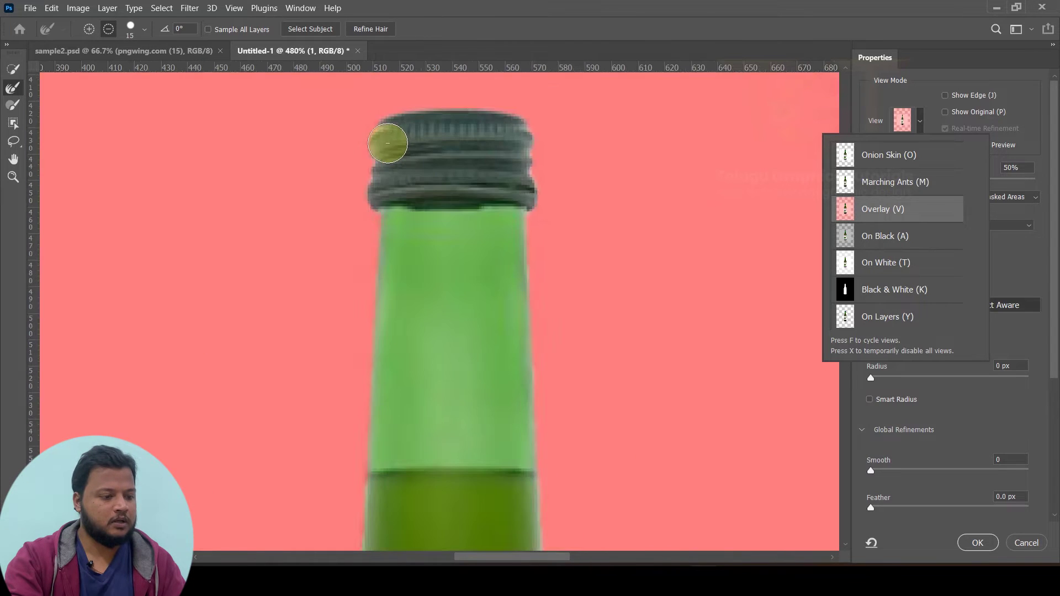
pyautogui.scroll(-2, 458, 147)
pyautogui.scroll(-4, 500, 166)
pyautogui.scroll(-2, 531, 230)
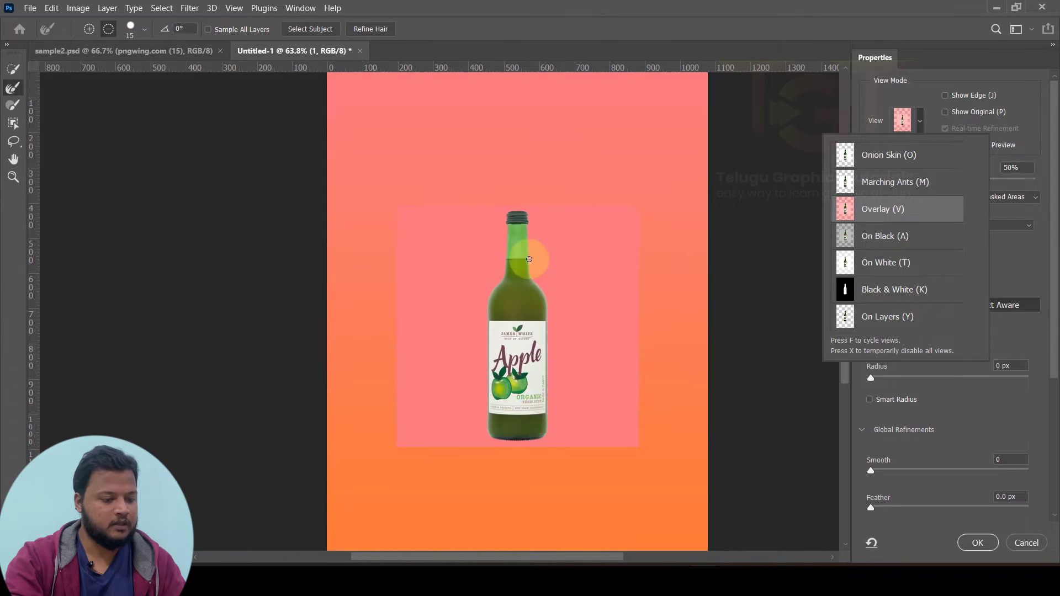
pyautogui.click(870, 423)
pyautogui.scroll(-2, 856, 465)
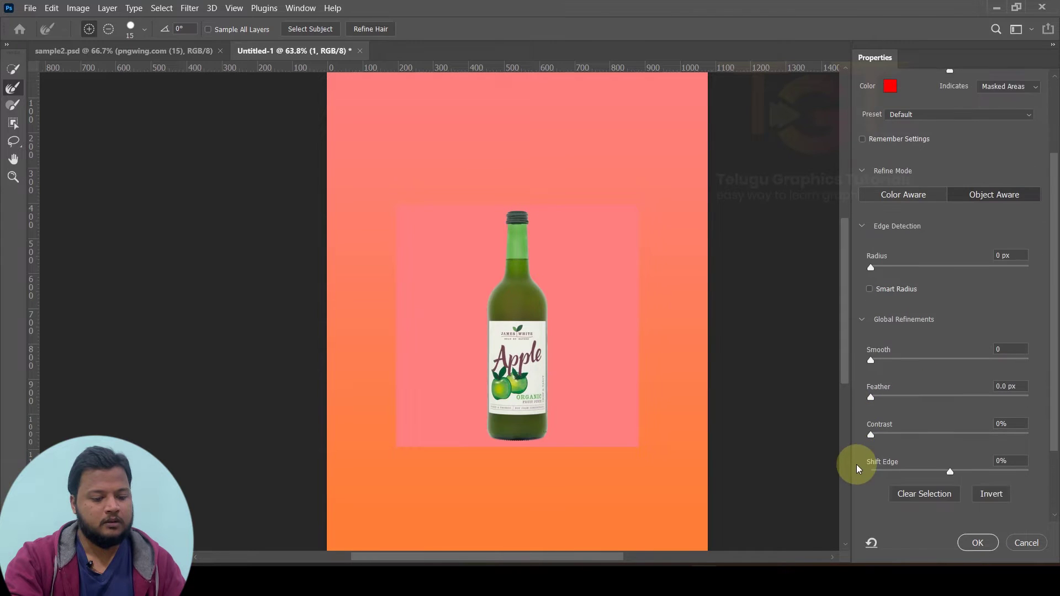
pyautogui.scroll(-2, 857, 465)
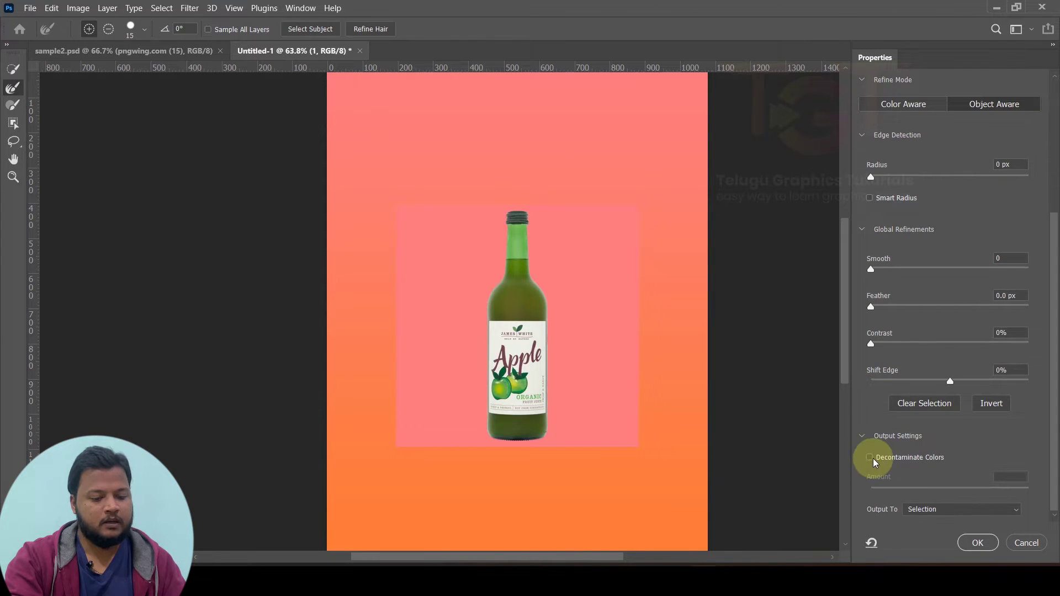
pyautogui.click(871, 458)
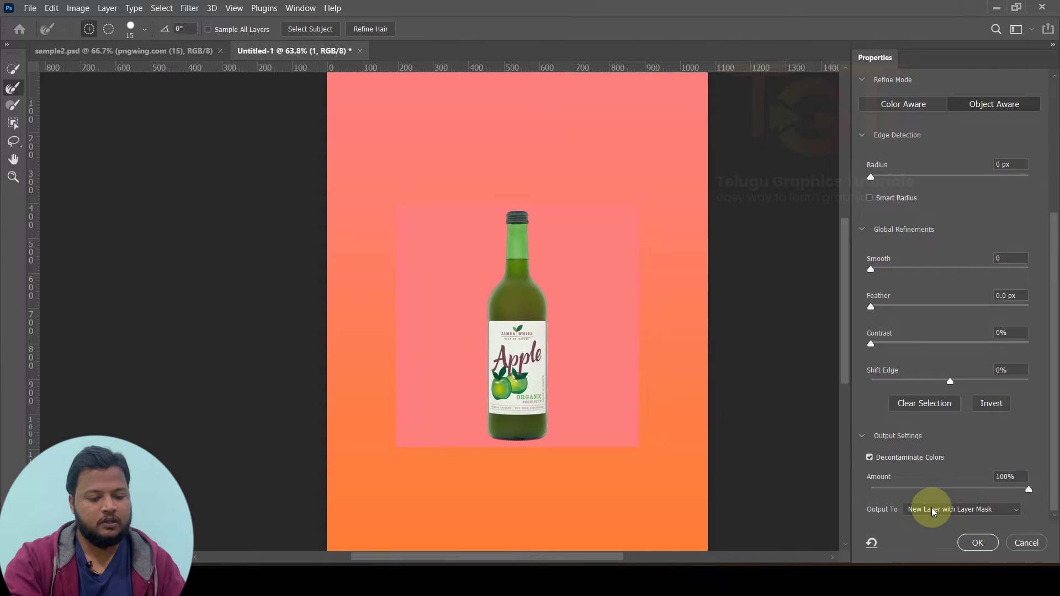
pyautogui.click(979, 510)
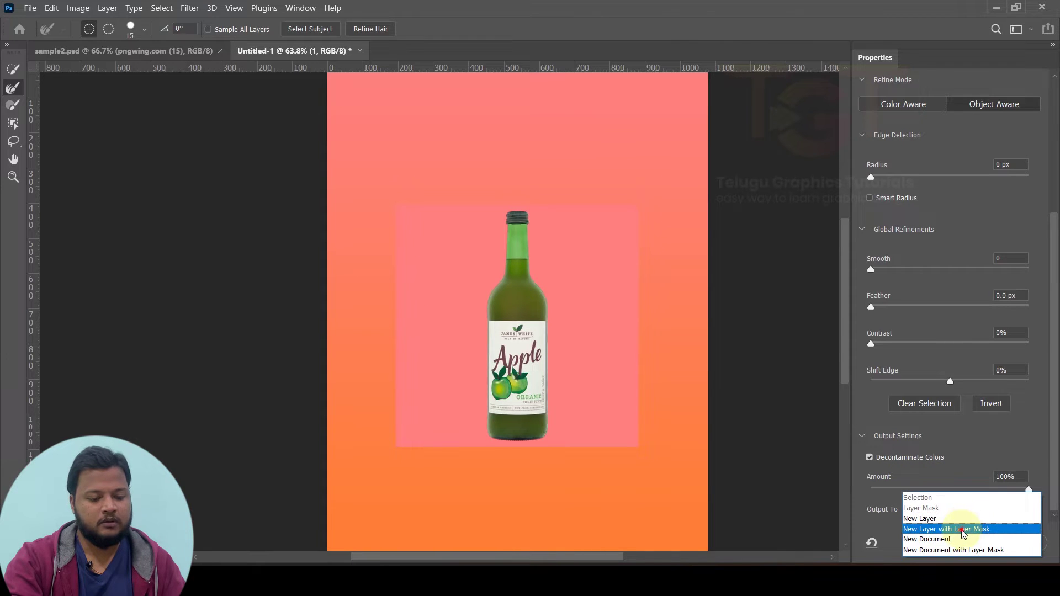
pyautogui.click(963, 529)
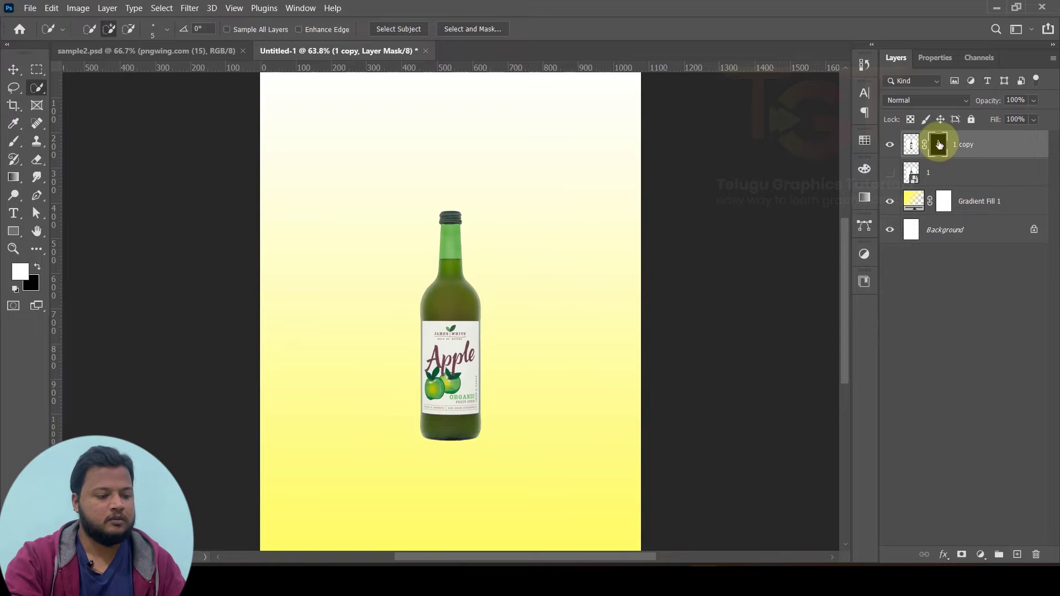
# Step: Delete the Gradient Fill 1 layer
pyautogui.click(14, 69)
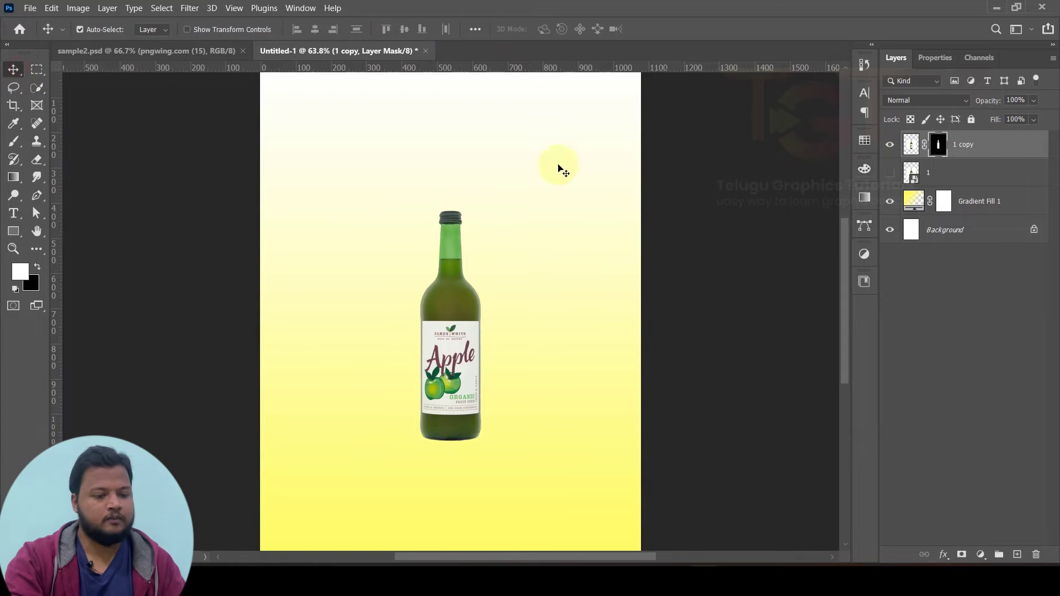
pyautogui.click(1000, 201)
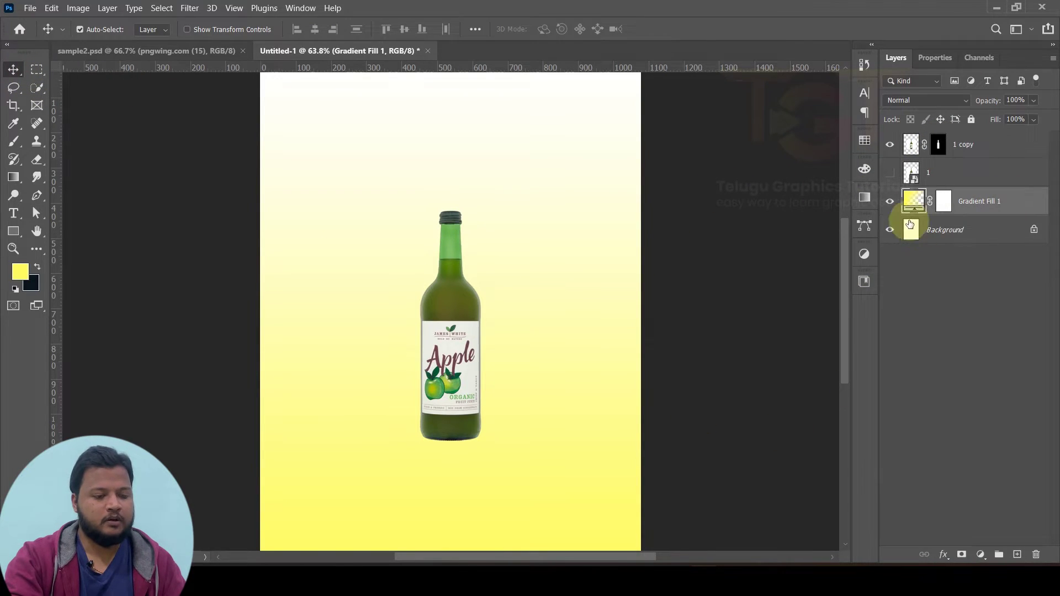
pyautogui.moveTo(911, 223); pyautogui.dragTo(1037, 560)
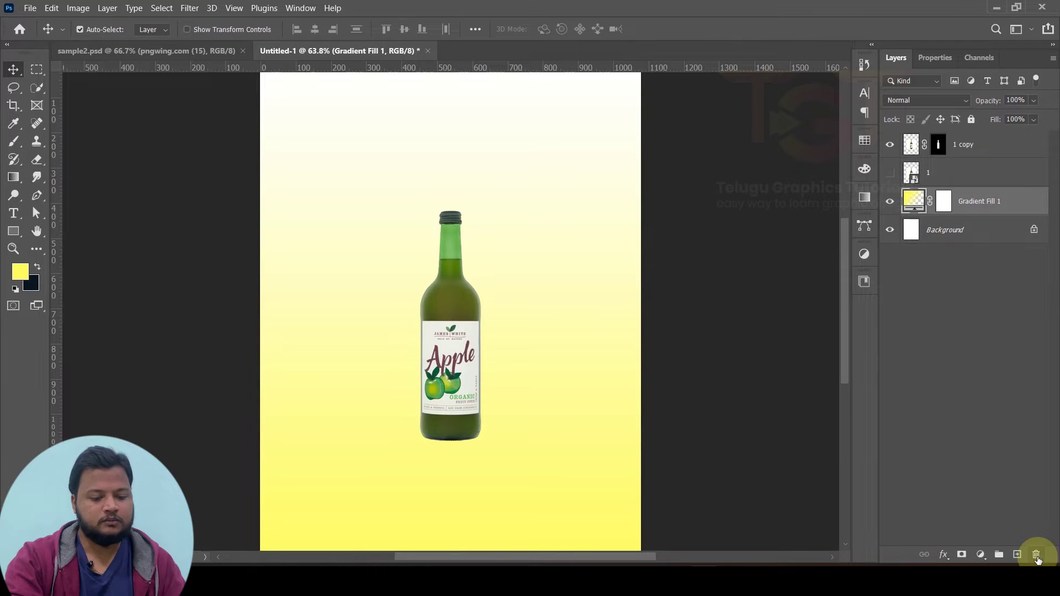
pyautogui.moveTo(978, 210); pyautogui.dragTo(1036, 554)
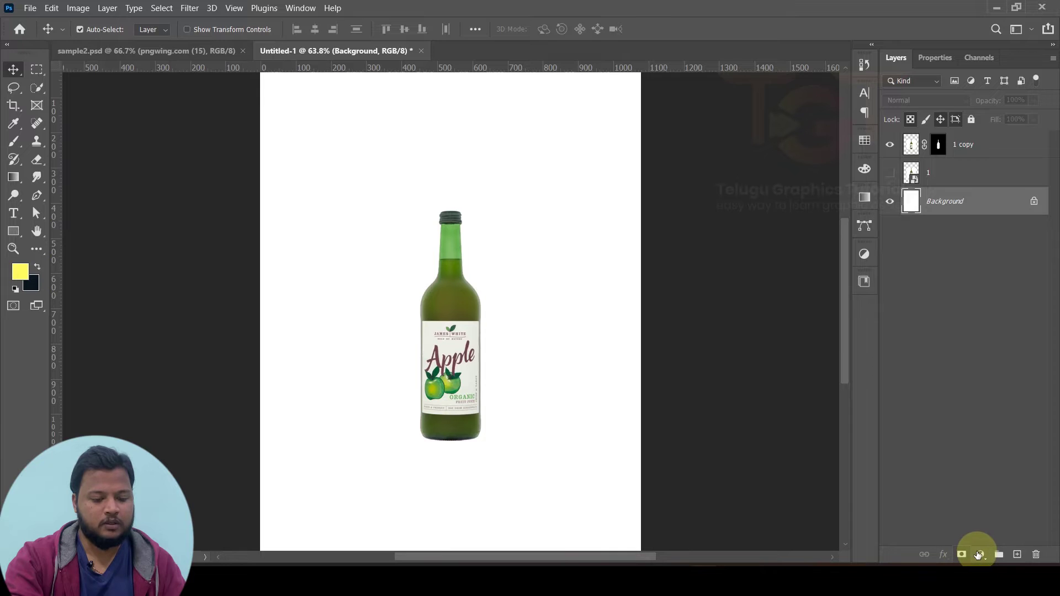
# Step: Add a new radial gradient fill layer using the Green_18 preset
pyautogui.click(979, 555)
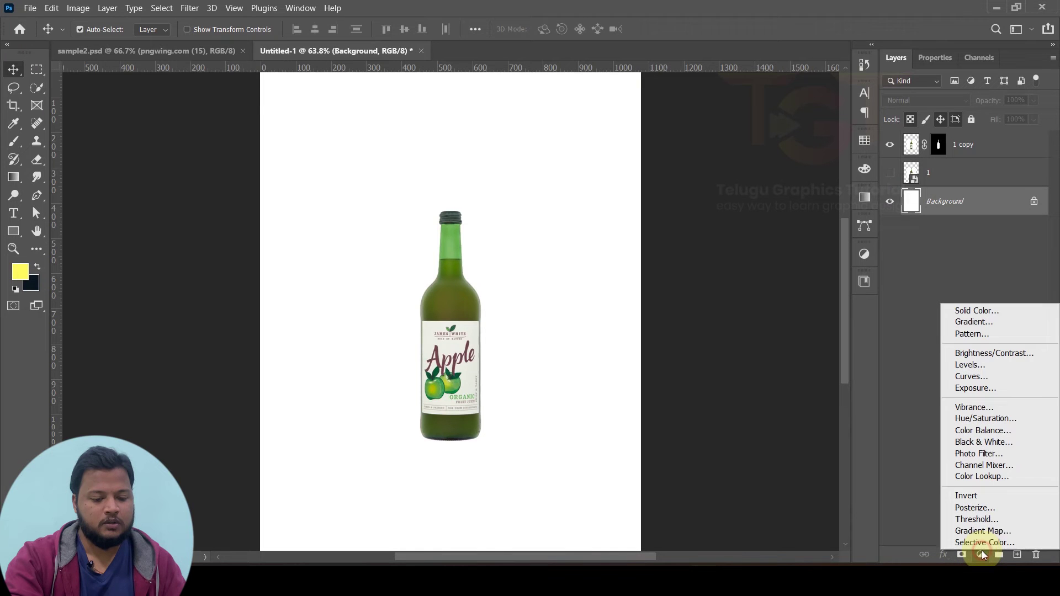
pyautogui.click(959, 324)
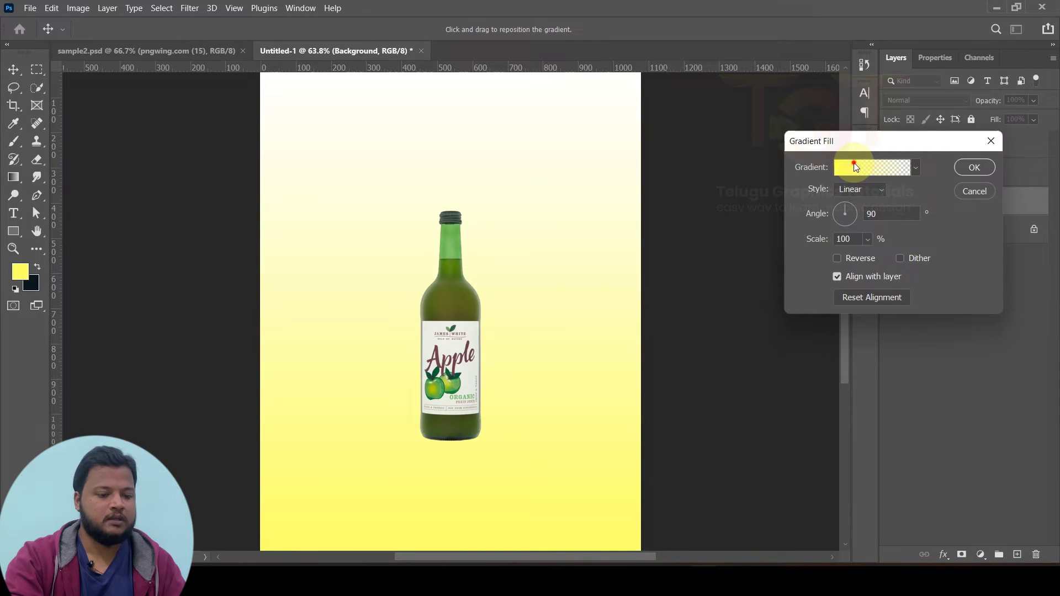
pyautogui.click(854, 164)
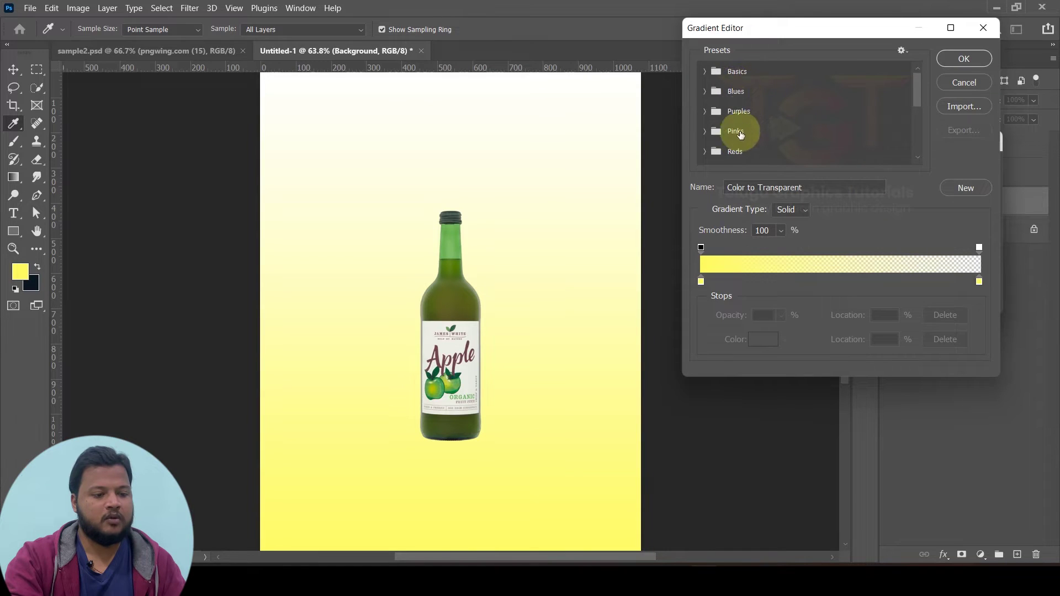
pyautogui.scroll(-1, 729, 131)
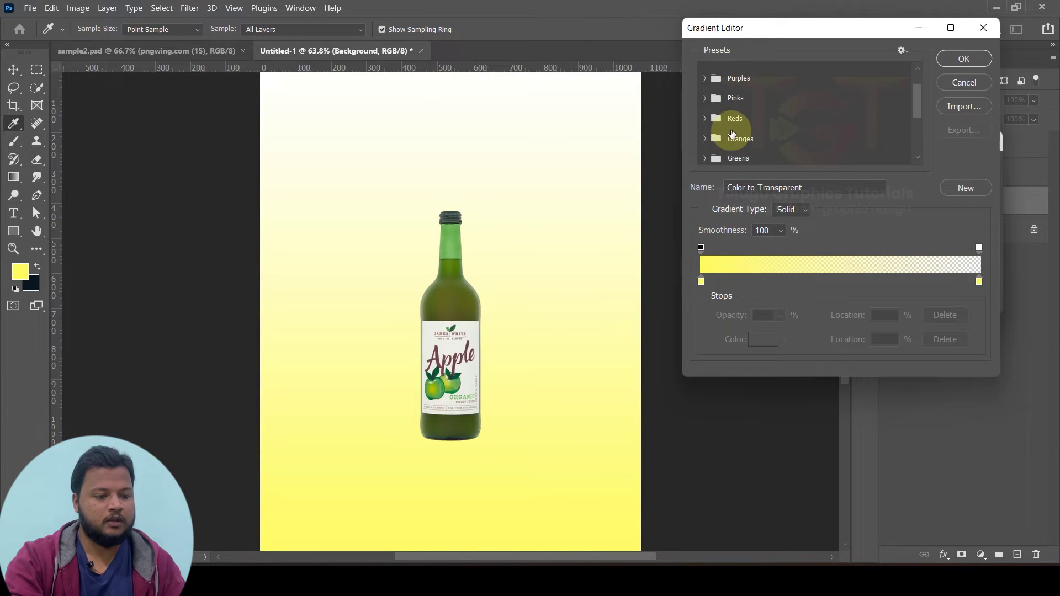
pyautogui.click(706, 158)
pyautogui.scroll(-1, 768, 142)
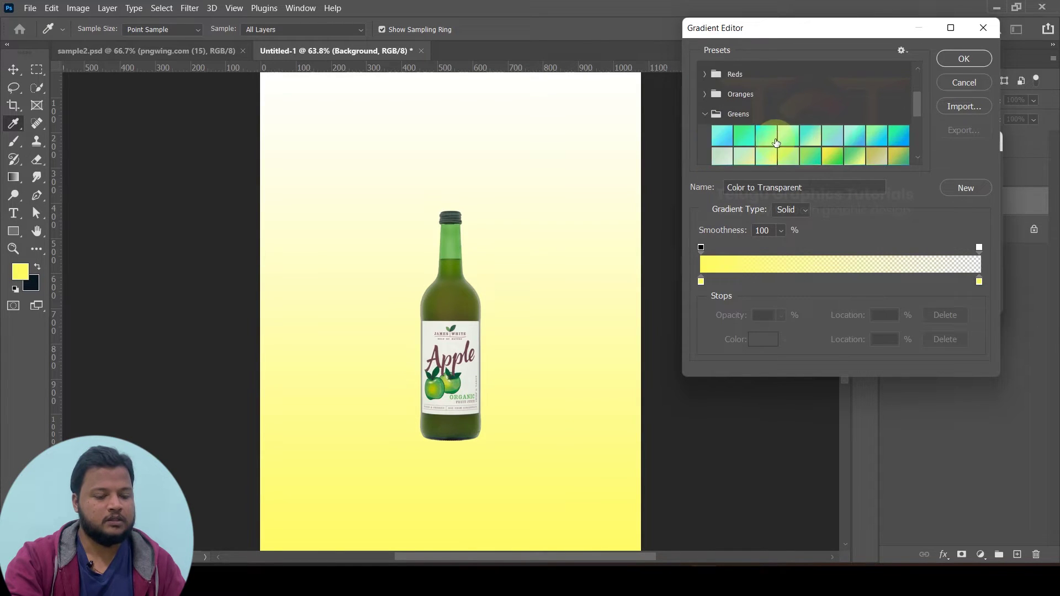
pyautogui.scroll(-2, 828, 145)
pyautogui.scroll(-1, 872, 144)
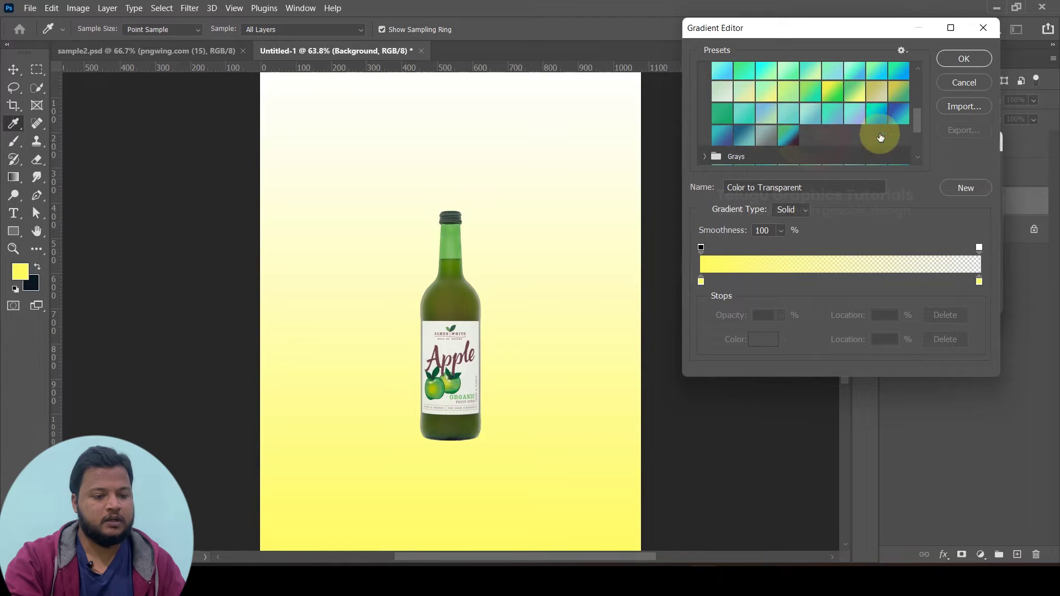
pyautogui.click(899, 92)
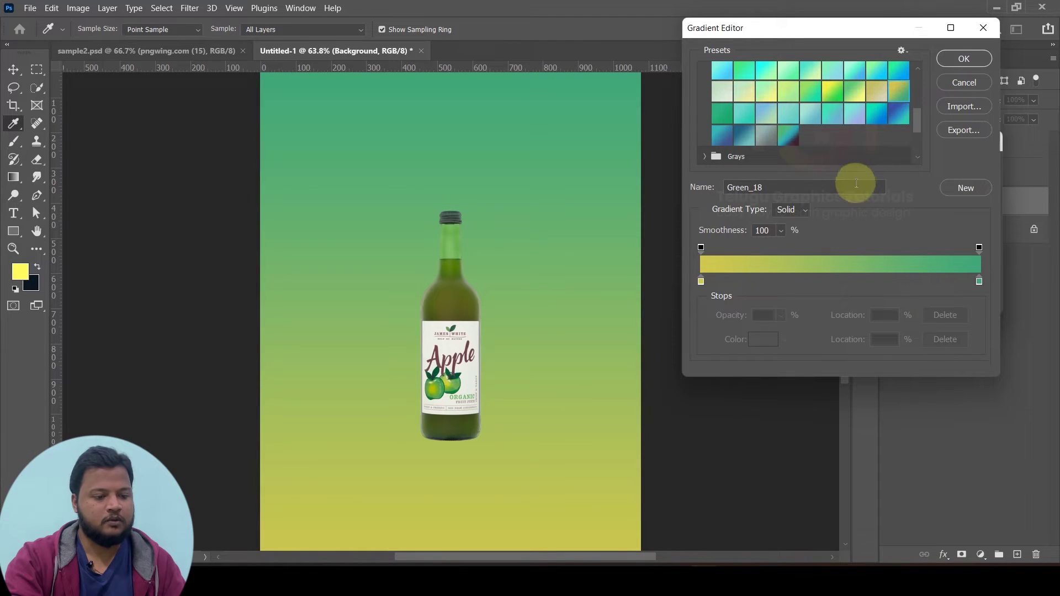
pyautogui.click(956, 61)
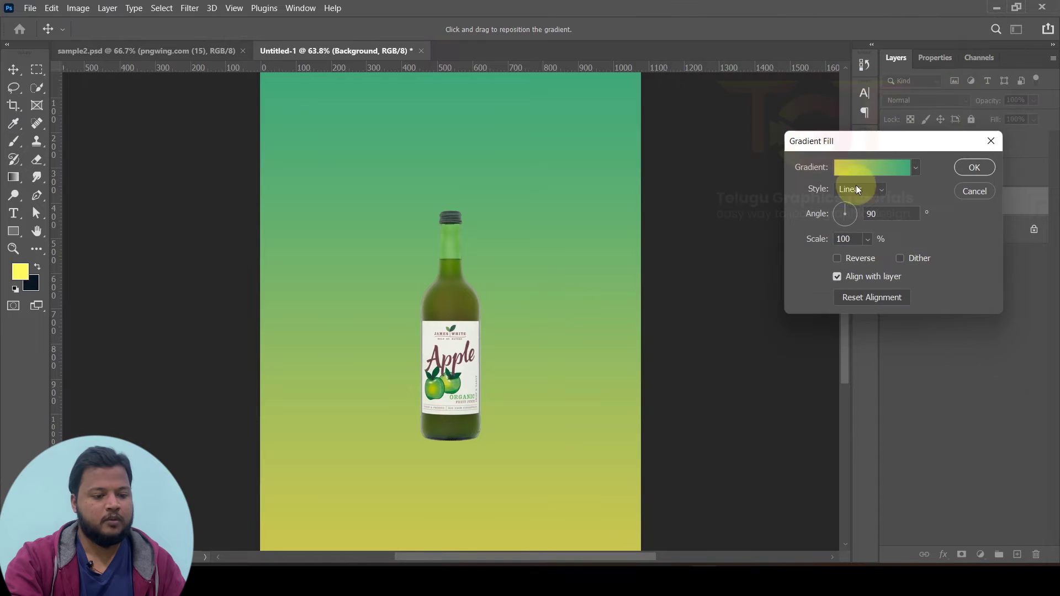
pyautogui.click(860, 190)
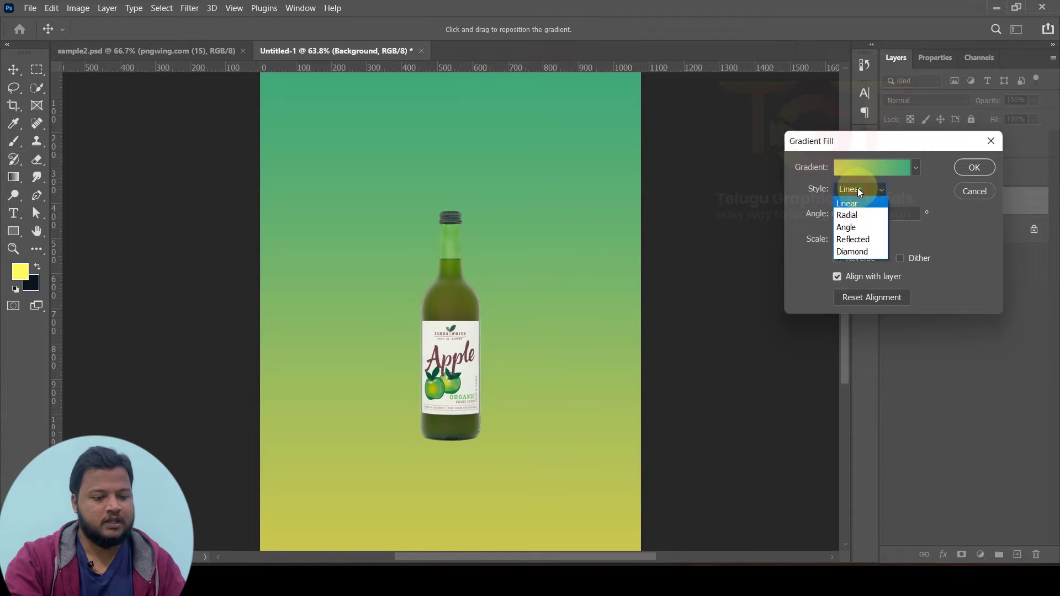
pyautogui.click(854, 216)
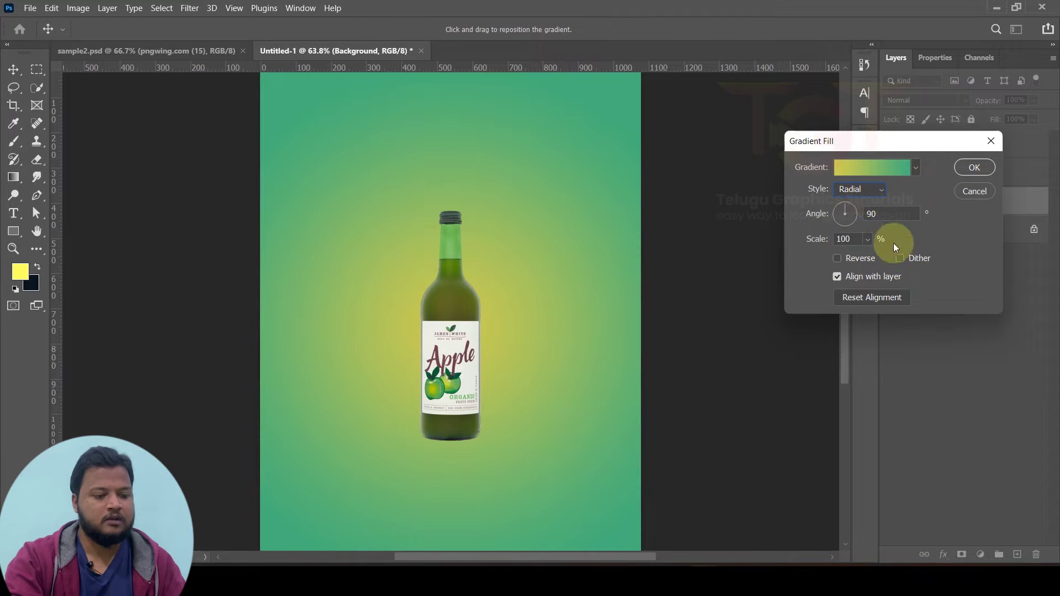
# Step: Change the gradient's right stop to deep green #4f7c09 and apply the fill layer
pyautogui.click(877, 167)
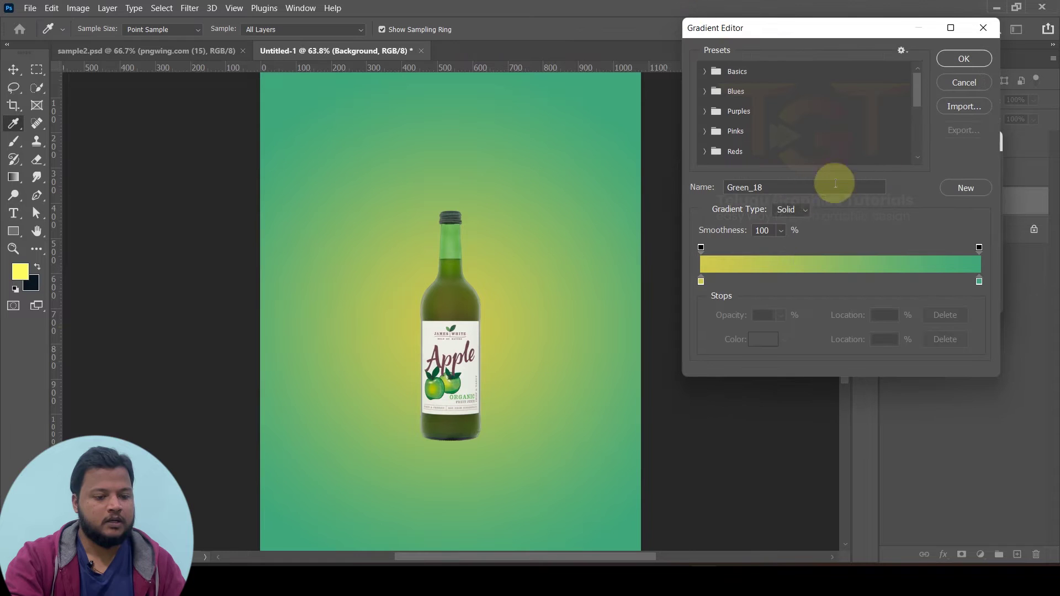
pyautogui.click(979, 282)
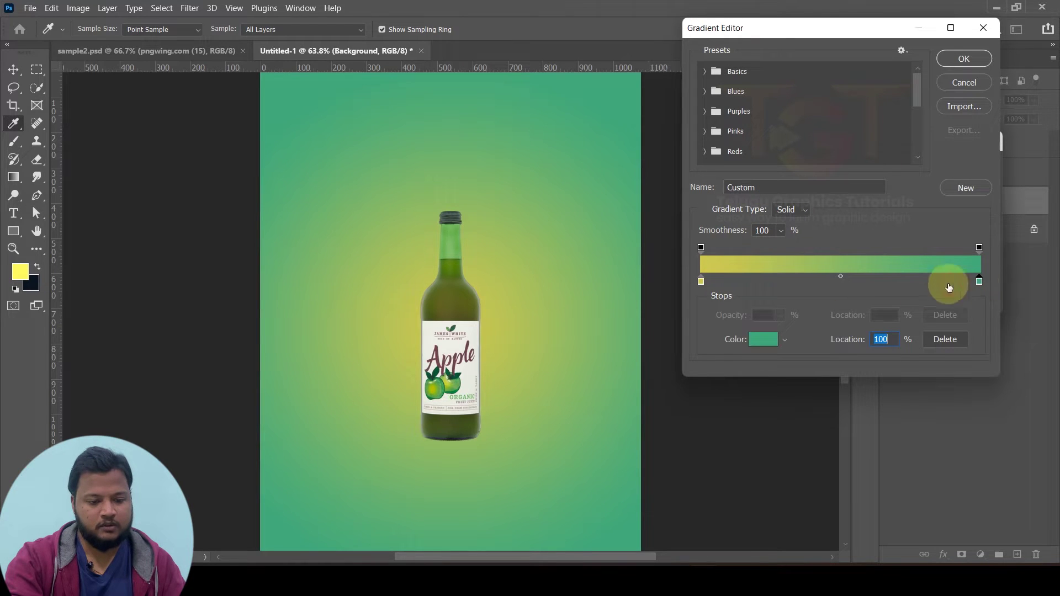
pyautogui.click(762, 338)
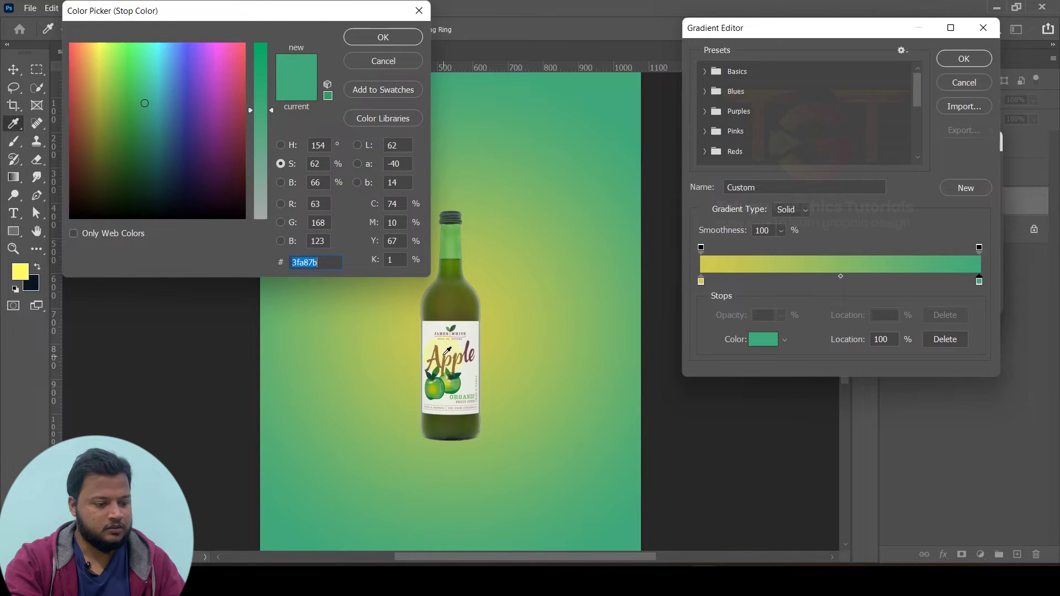
pyautogui.click(441, 350)
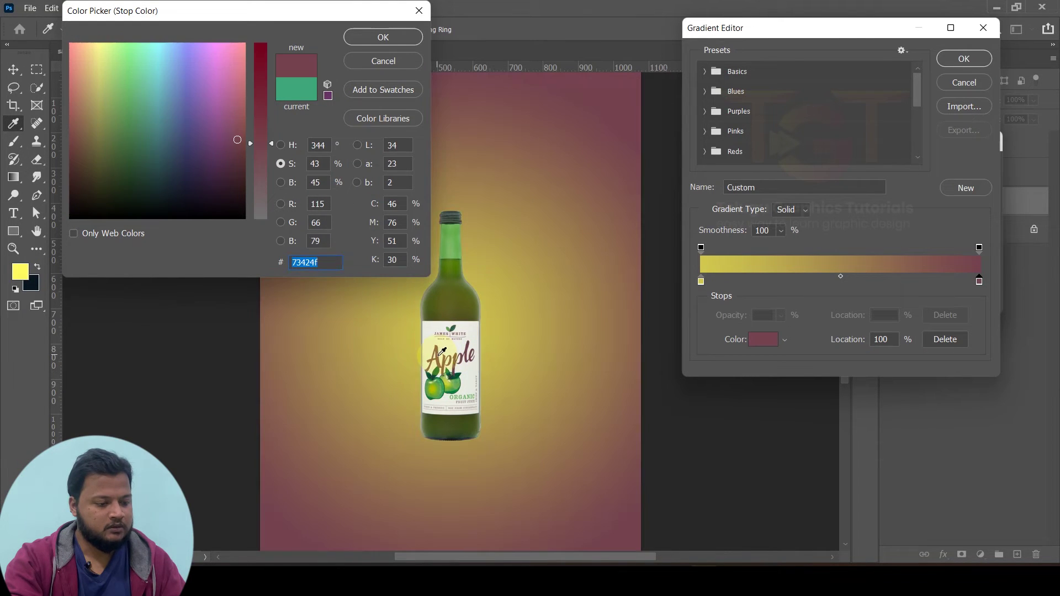
pyautogui.click(475, 296)
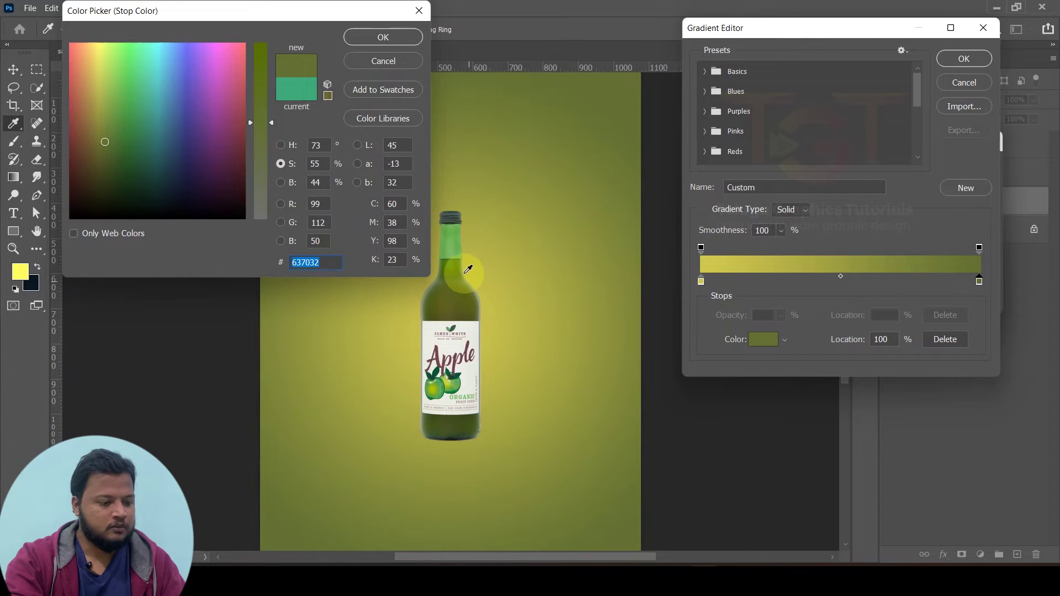
pyautogui.click(462, 266)
pyautogui.click(464, 260)
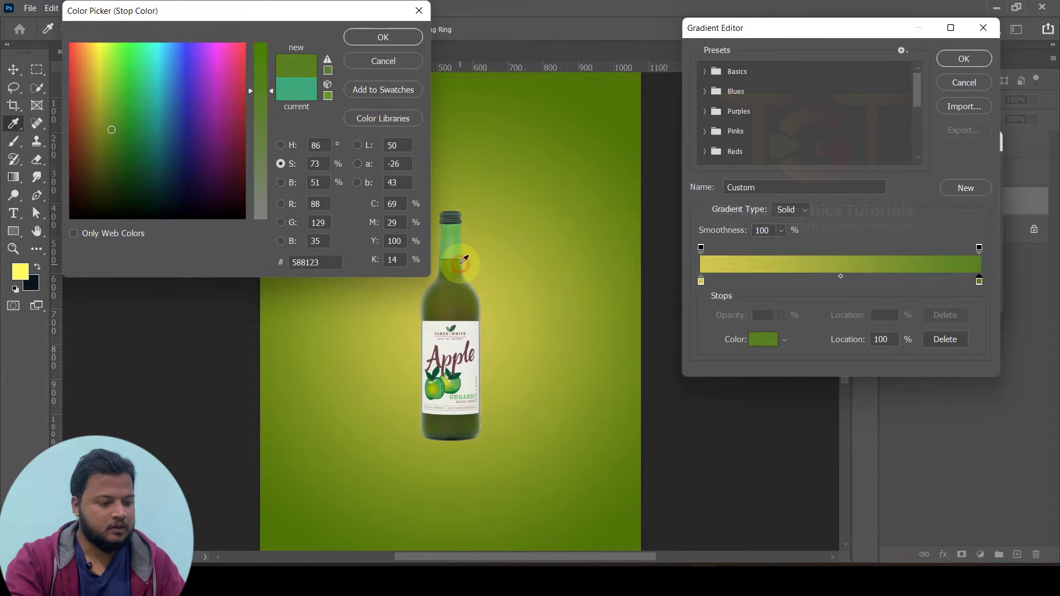
pyautogui.click(462, 260)
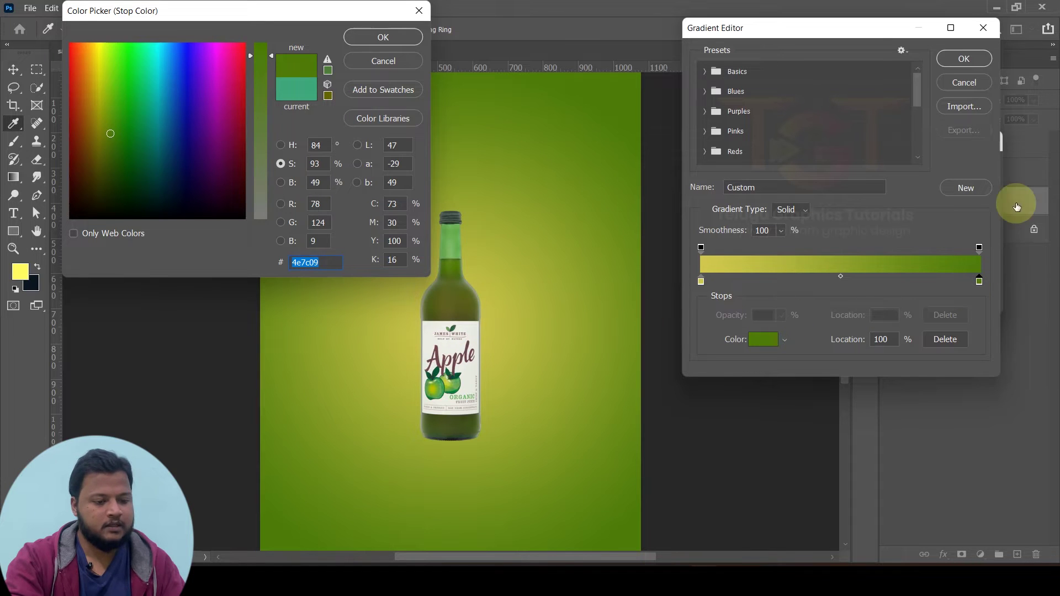
pyautogui.click(405, 37)
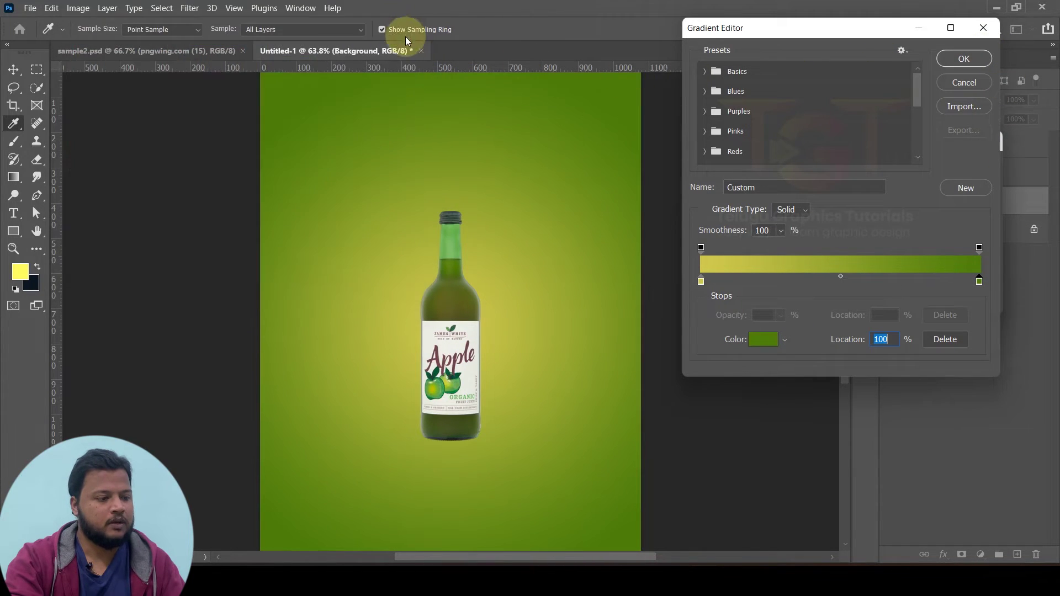
pyautogui.click(971, 58)
pyautogui.click(972, 170)
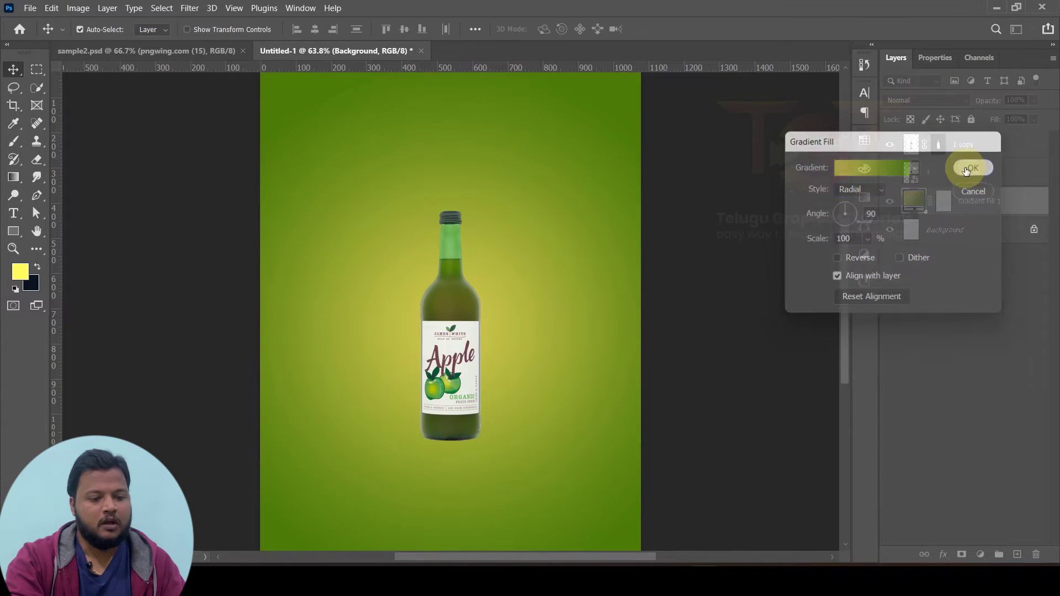
pyautogui.hotkey('ctrl', '-')
# Step: Rotate the '1 copy' bottle layer about 10° counter-clockwise
pyautogui.scroll(1, 468, 315)
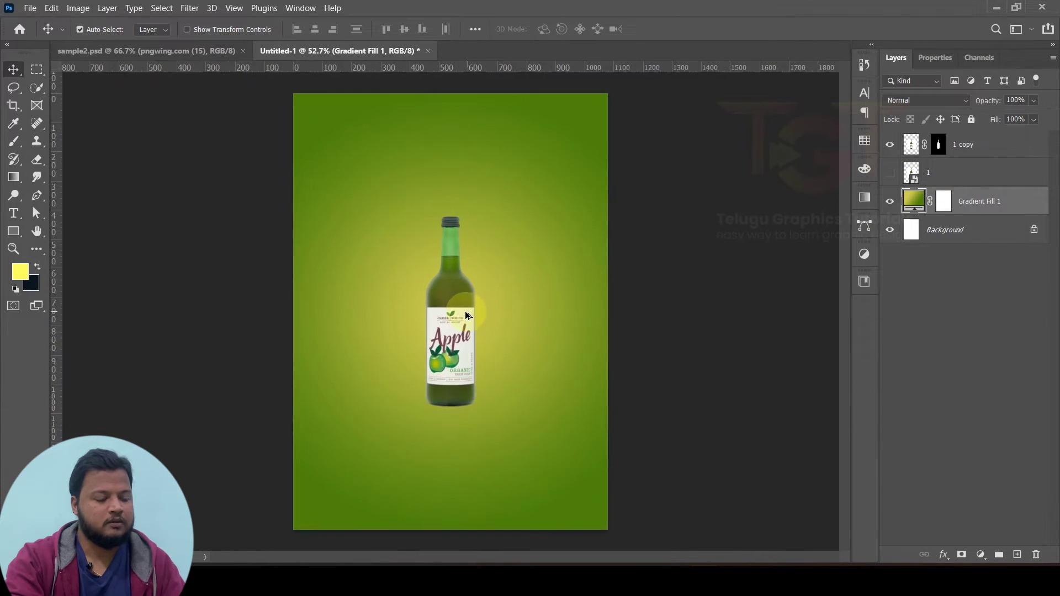
pyautogui.click(1021, 153)
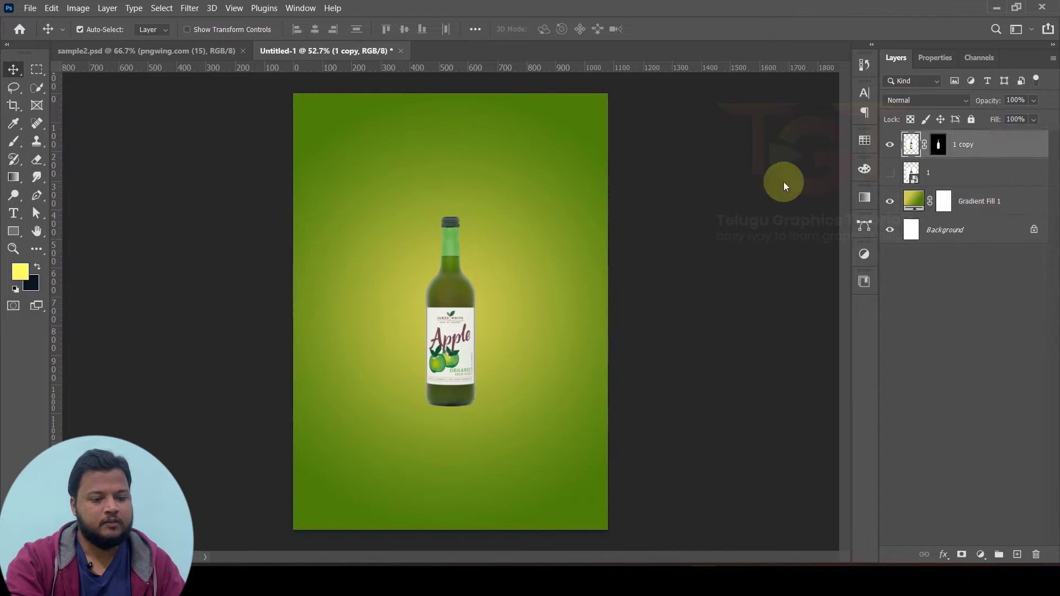
pyautogui.hotkey('ctrl', 't')
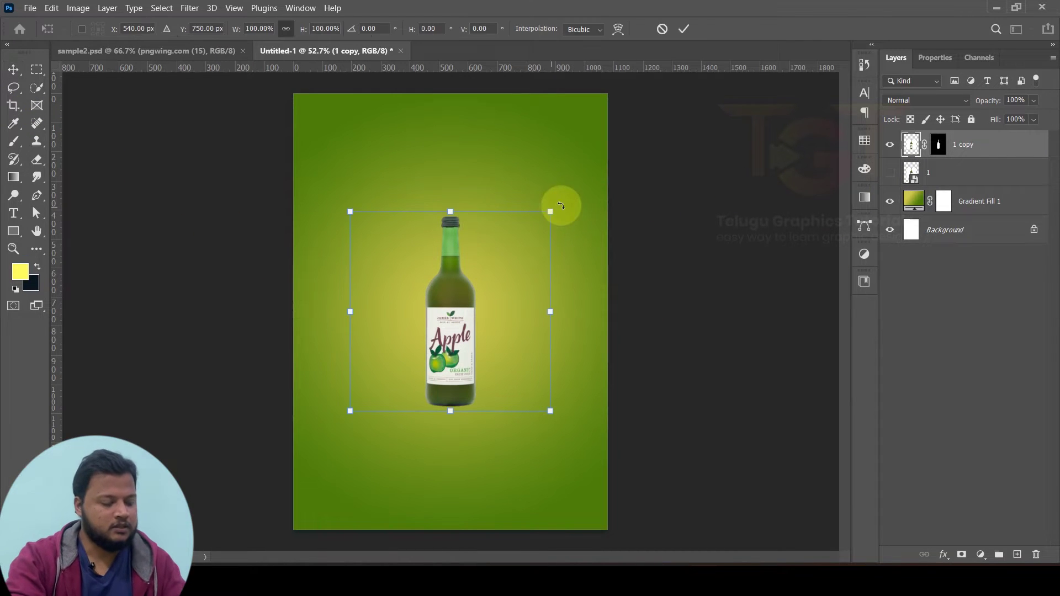
pyautogui.moveTo(559, 203)
pyautogui.mouseDown()
pyautogui.moveTo(541, 189)
pyautogui.moveTo(533, 201)
pyautogui.mouseUp()
pyautogui.click(684, 30)
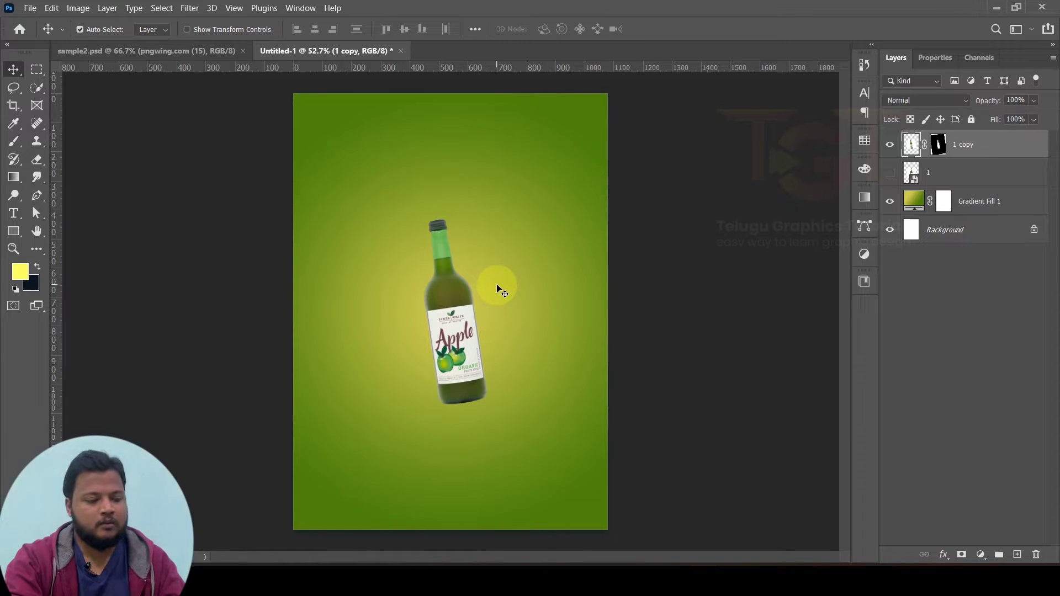
pyautogui.hotkey('alt', 'Tab')
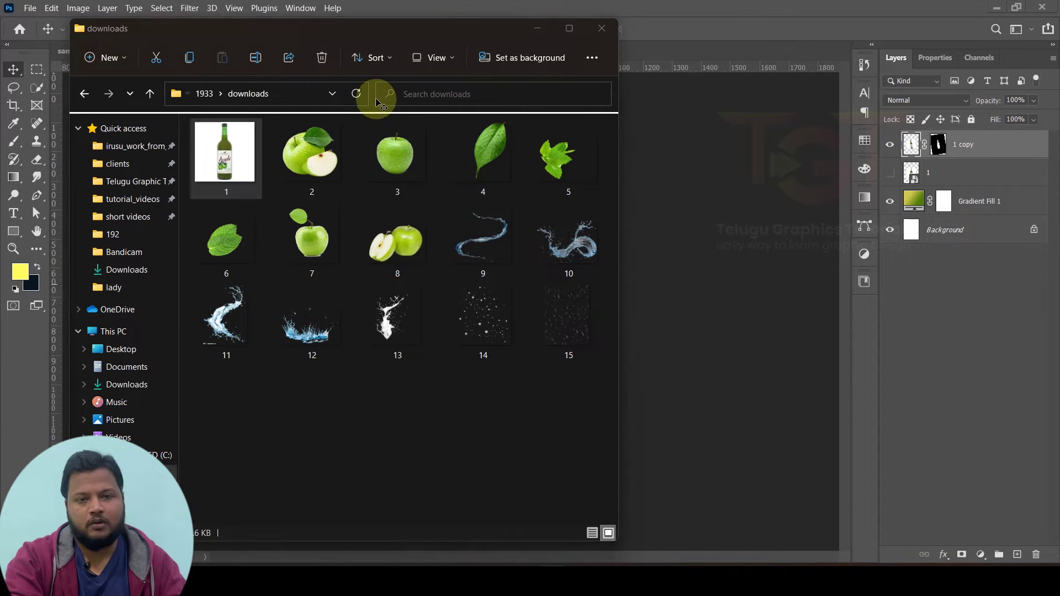
# Step: Bring in the halved apple image, shrink it and place it at the bottle's lower left
pyautogui.hotkey('alt', 'Tab')
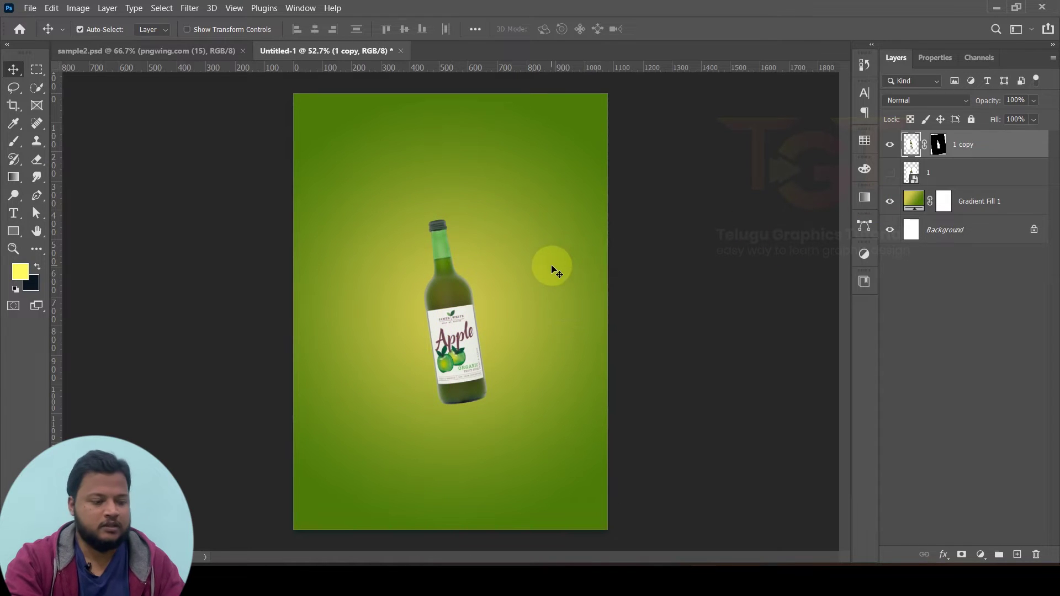
pyautogui.hotkey('ctrl', 'z')
pyautogui.hotkey('ctrl', 'shift', 'z')
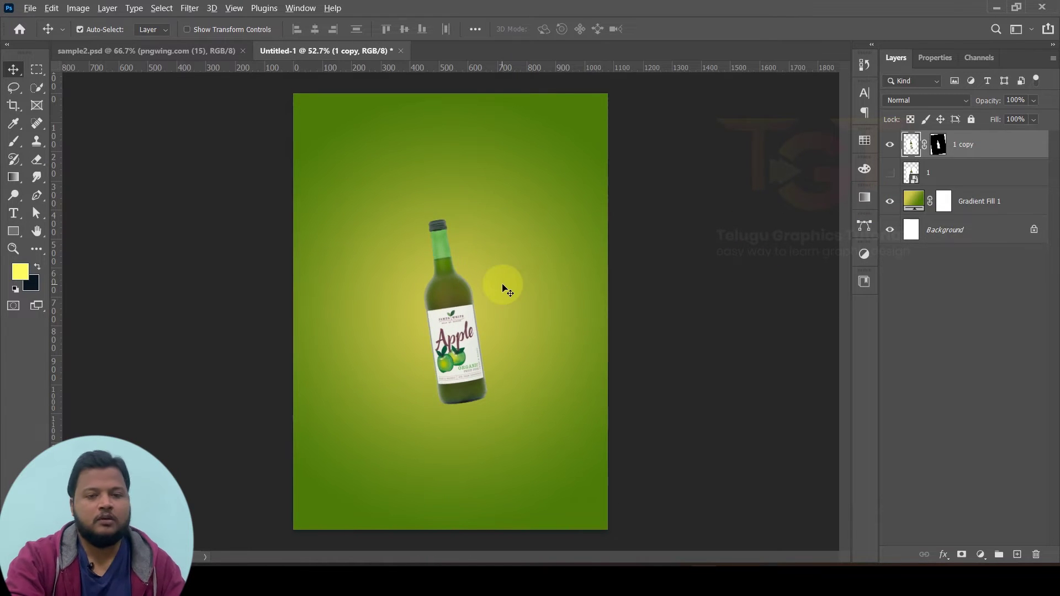
pyautogui.hotkey('alt', 'Tab')
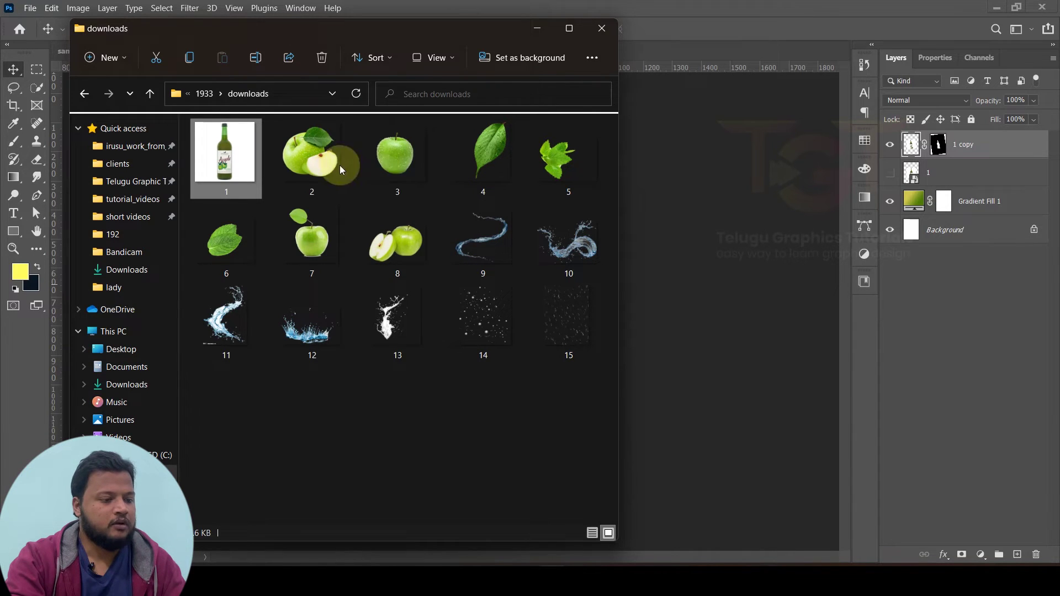
pyautogui.moveTo(319, 161); pyautogui.dragTo(655, 244)
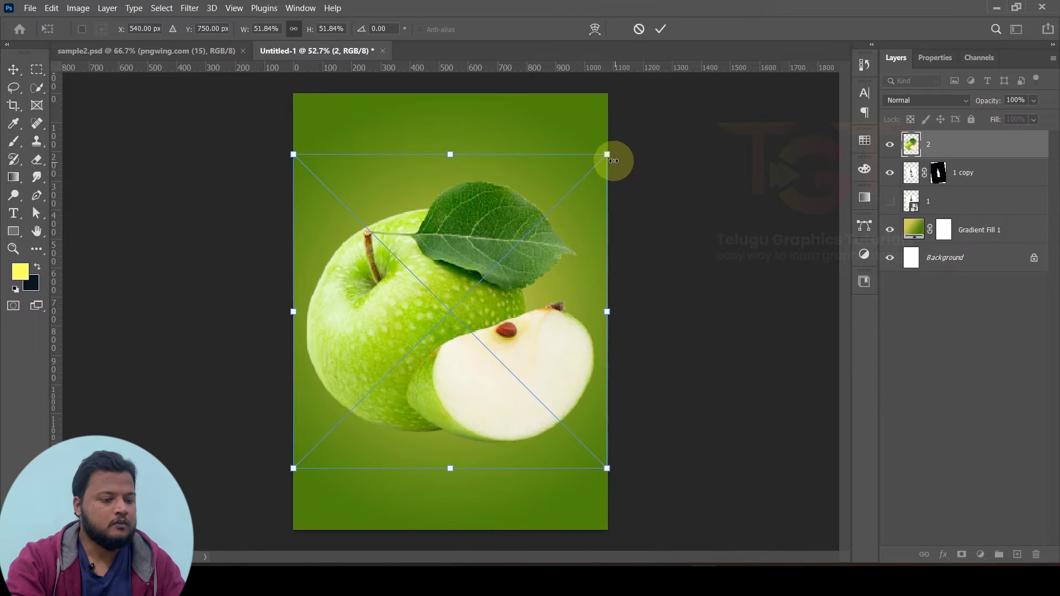
pyautogui.moveTo(613, 160)
pyautogui.mouseDown()
pyautogui.moveTo(467, 303)
pyautogui.moveTo(448, 267)
pyautogui.moveTo(499, 423)
pyautogui.moveTo(384, 395)
pyautogui.mouseUp()
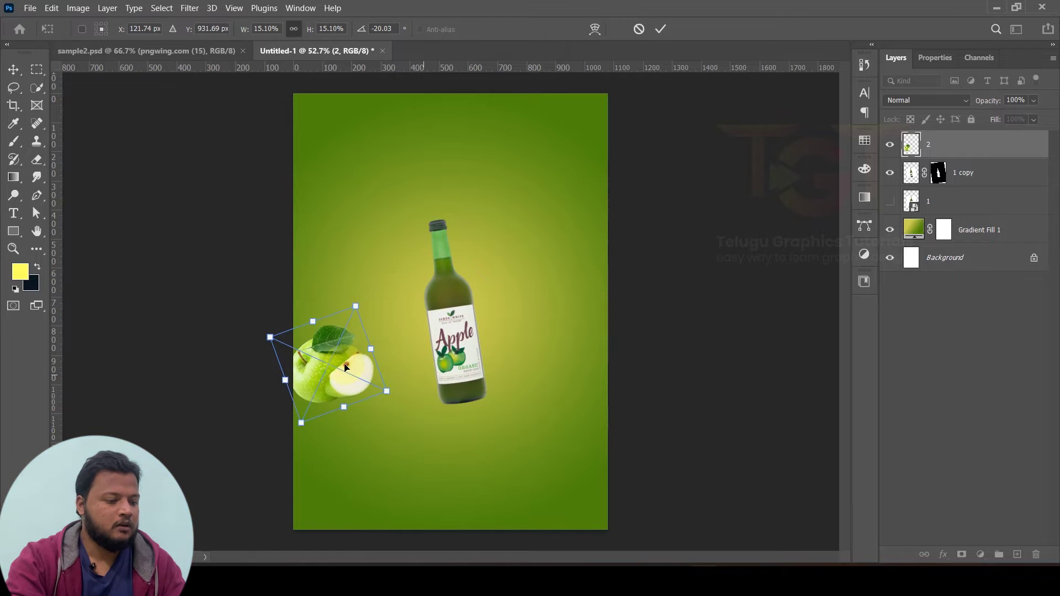
pyautogui.moveTo(340, 367); pyautogui.dragTo(439, 342)
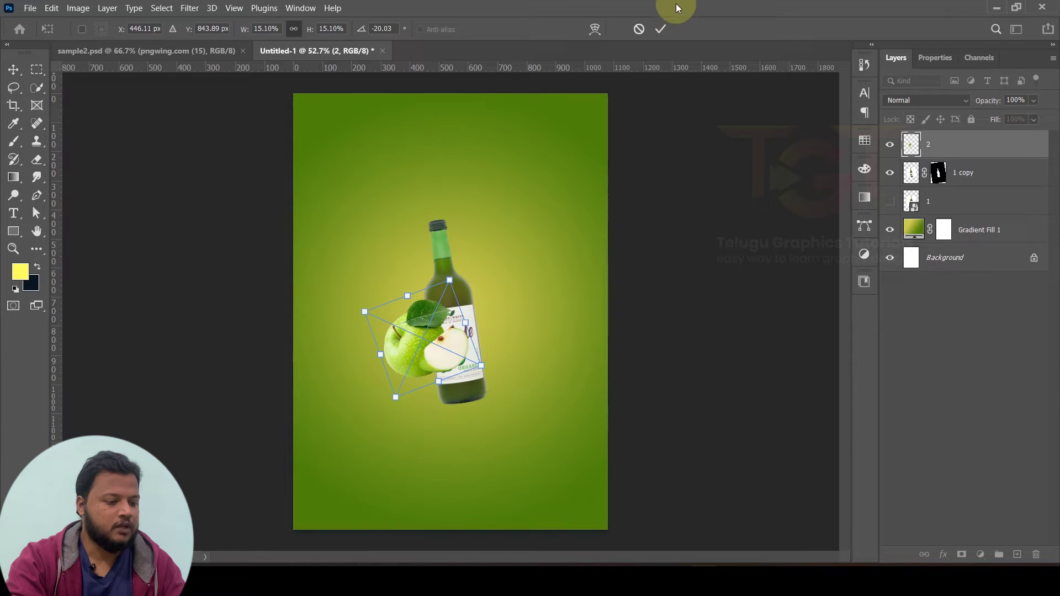
pyautogui.click(661, 29)
# Step: Stack the bottle layer above the apple and tilt the apple behind it
pyautogui.click(442, 238)
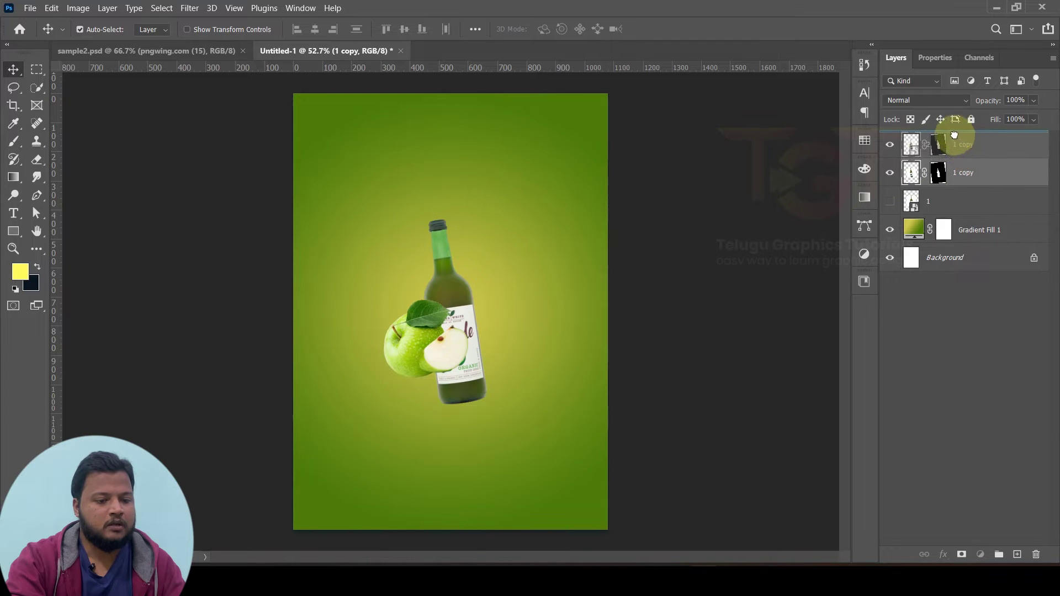
pyautogui.moveTo(975, 176); pyautogui.dragTo(955, 128)
pyautogui.scroll(5, 428, 321)
pyautogui.click(395, 356)
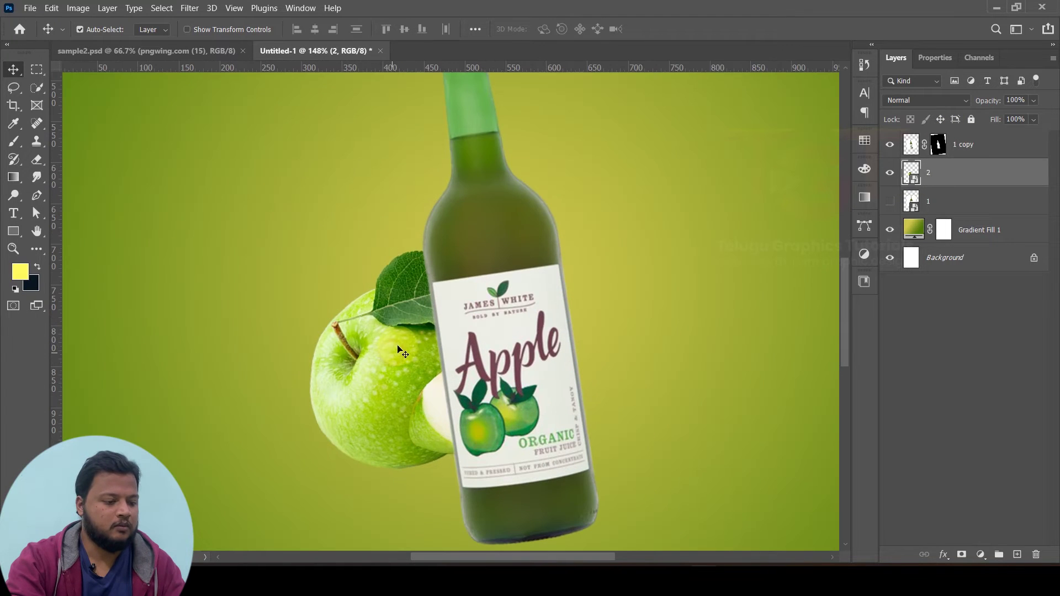
pyautogui.hotkey('ctrl', 't')
pyautogui.moveTo(562, 245); pyautogui.dragTo(364, 358)
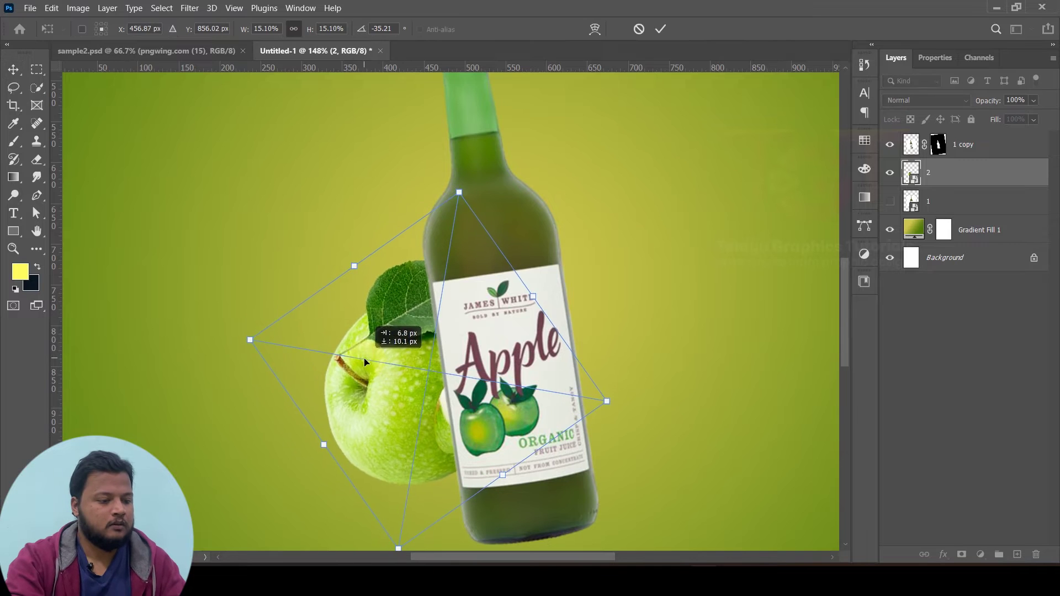
pyautogui.press('Return')
pyautogui.scroll(-5, 458, 322)
# Step: Add whole apple image 3, shrunk and tilted beside the bottle's shoulder
pyautogui.hotkey('alt', 'Tab')
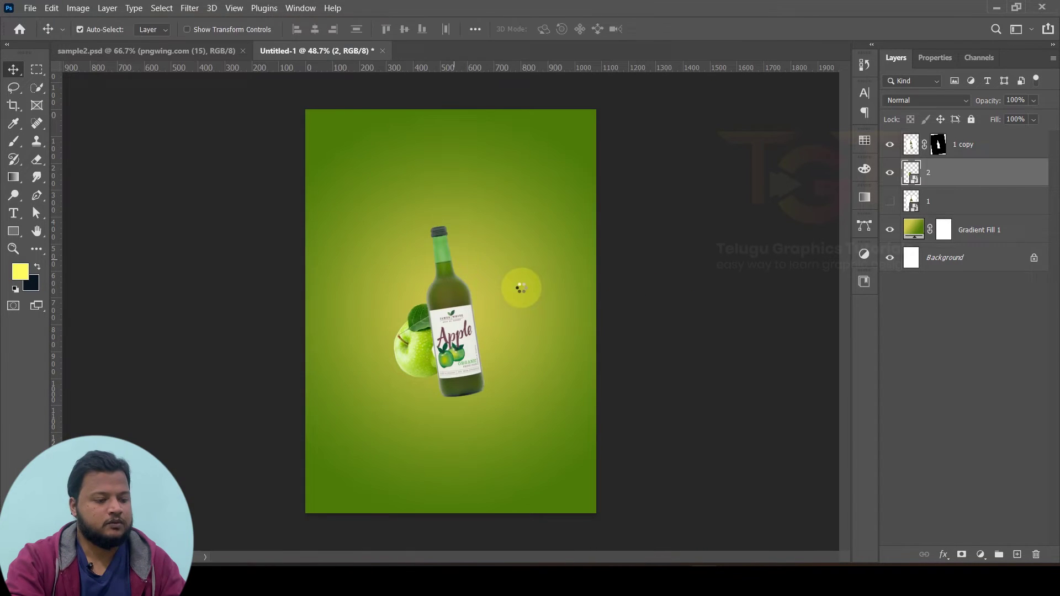
pyautogui.moveTo(677, 310); pyautogui.dragTo(528, 293)
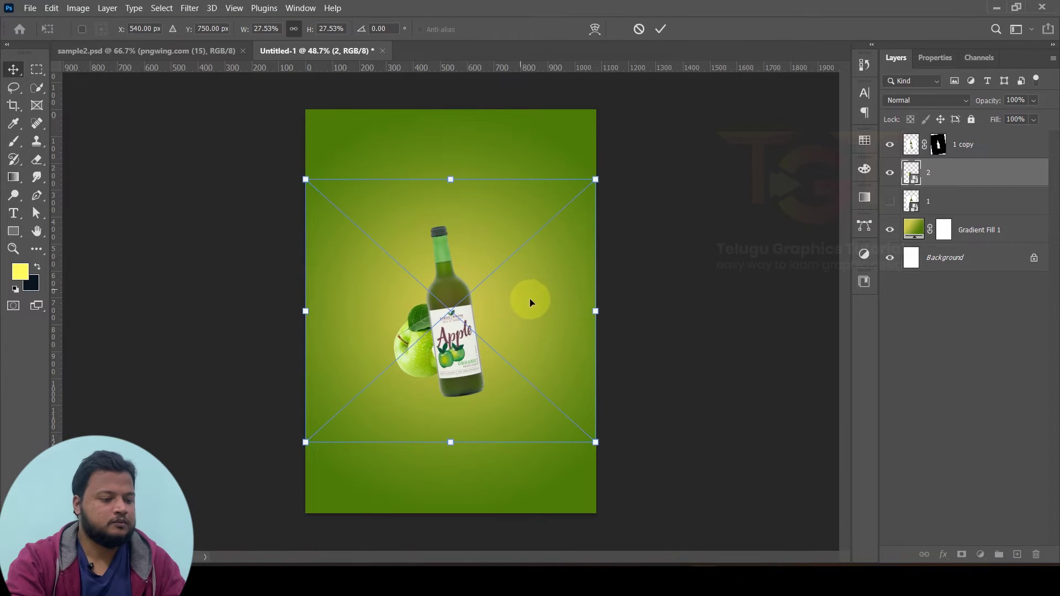
pyautogui.moveTo(592, 311); pyautogui.dragTo(370, 314)
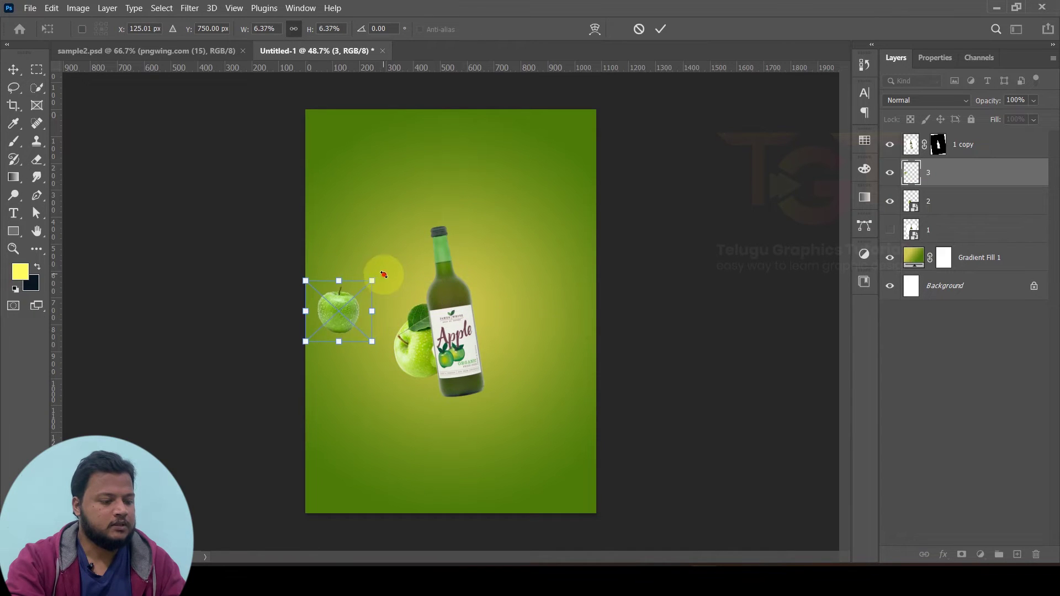
pyautogui.moveTo(379, 272)
pyautogui.mouseDown()
pyautogui.moveTo(381, 287)
pyautogui.moveTo(470, 270)
pyautogui.mouseUp()
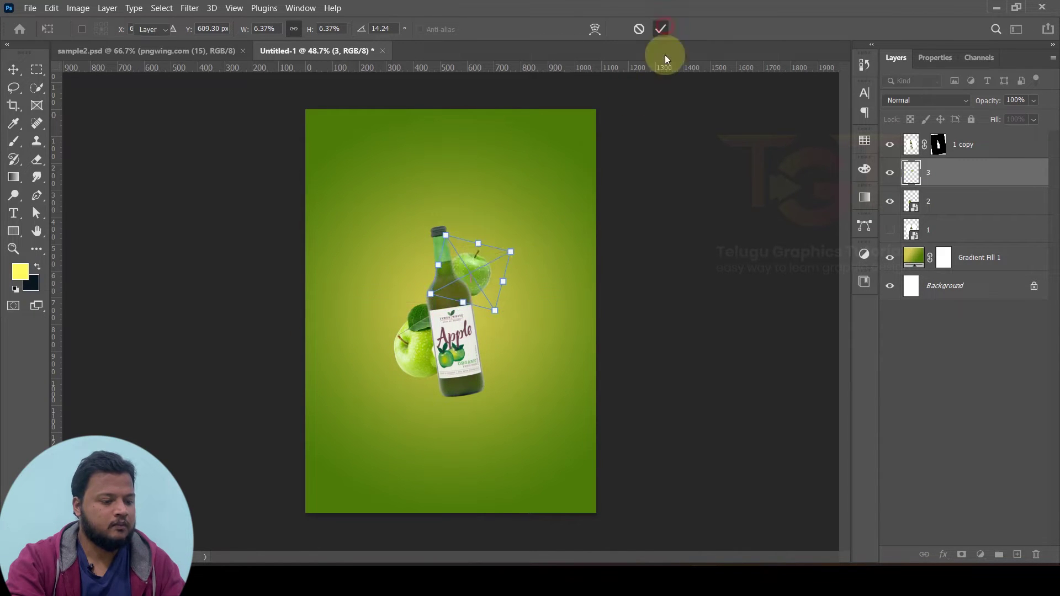
pyautogui.click(661, 28)
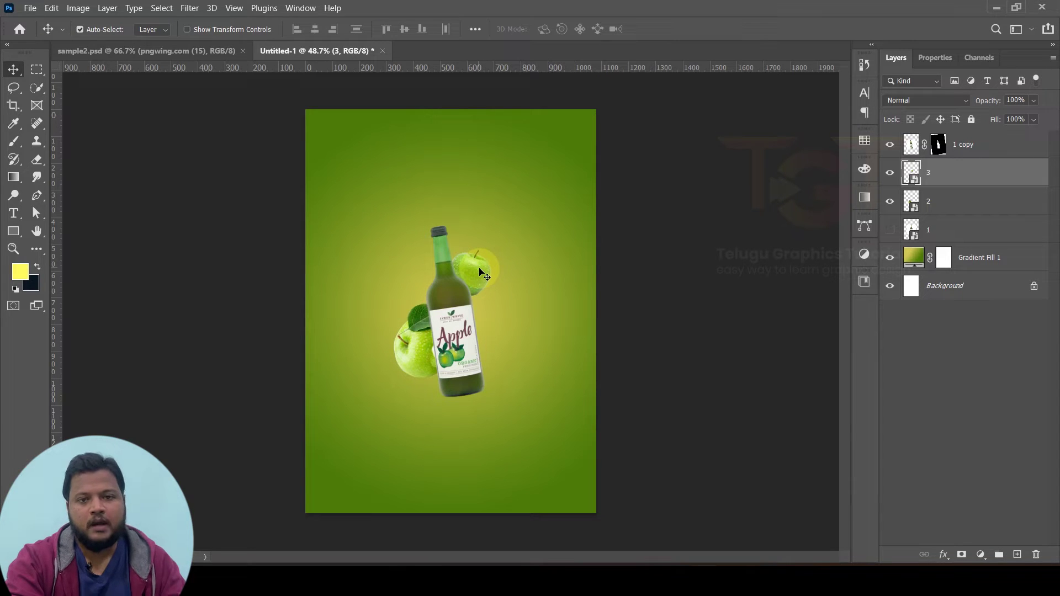
# Step: Copy the apple to the top layer and rotate it in front of the bottle's lower right
pyautogui.moveTo(481, 272)
pyautogui.mouseDown()
pyautogui.moveTo(493, 377)
pyautogui.moveTo(530, 335)
pyautogui.moveTo(513, 354)
pyautogui.moveTo(498, 329)
pyautogui.mouseUp()
pyautogui.hotkey('ctrl', 't')
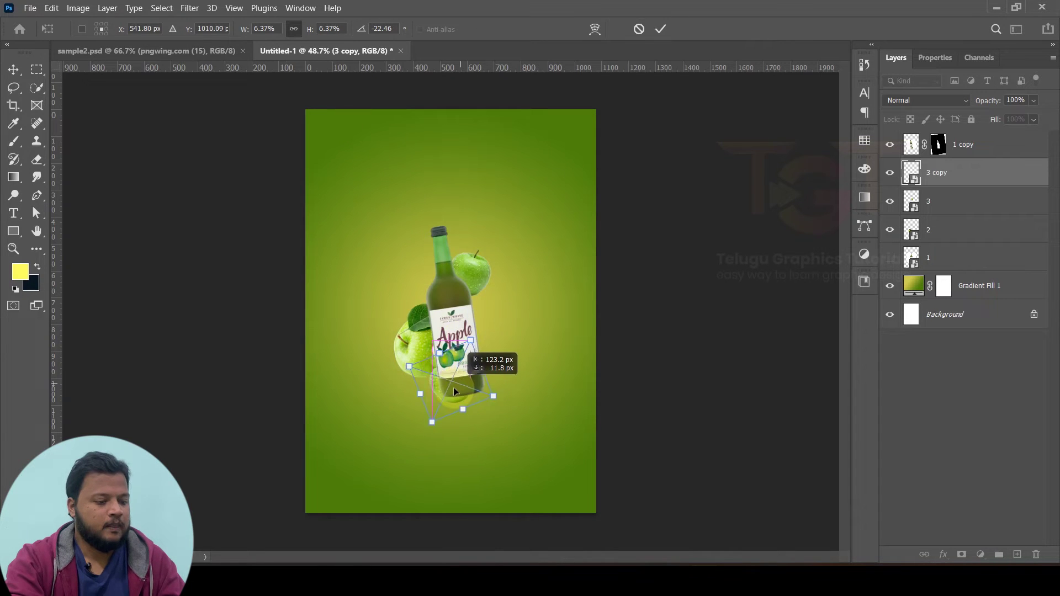
pyautogui.moveTo(453, 386); pyautogui.dragTo(455, 395)
pyautogui.click(661, 29)
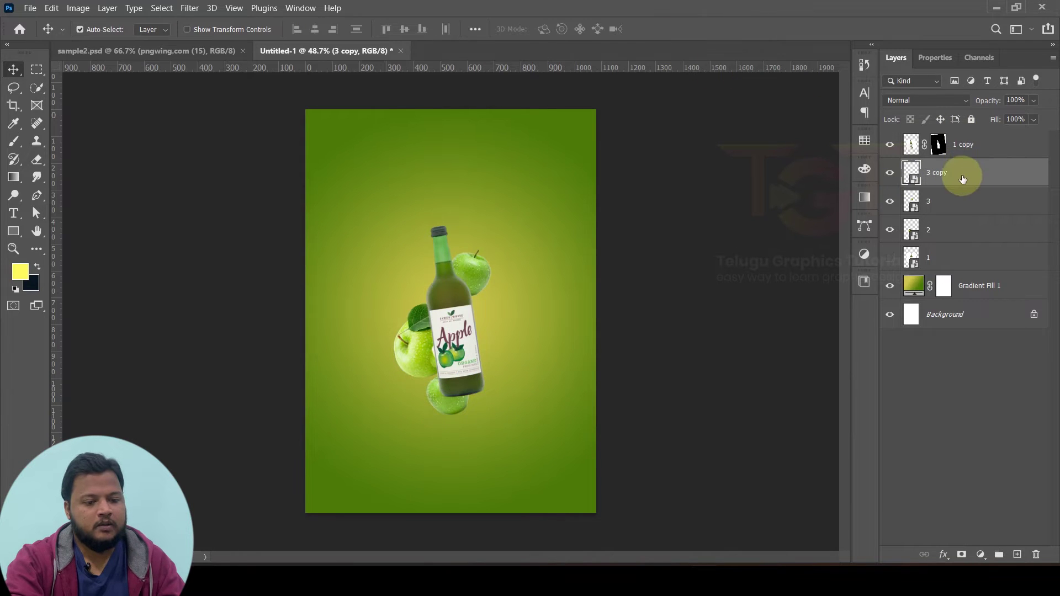
pyautogui.moveTo(962, 179); pyautogui.dragTo(962, 141)
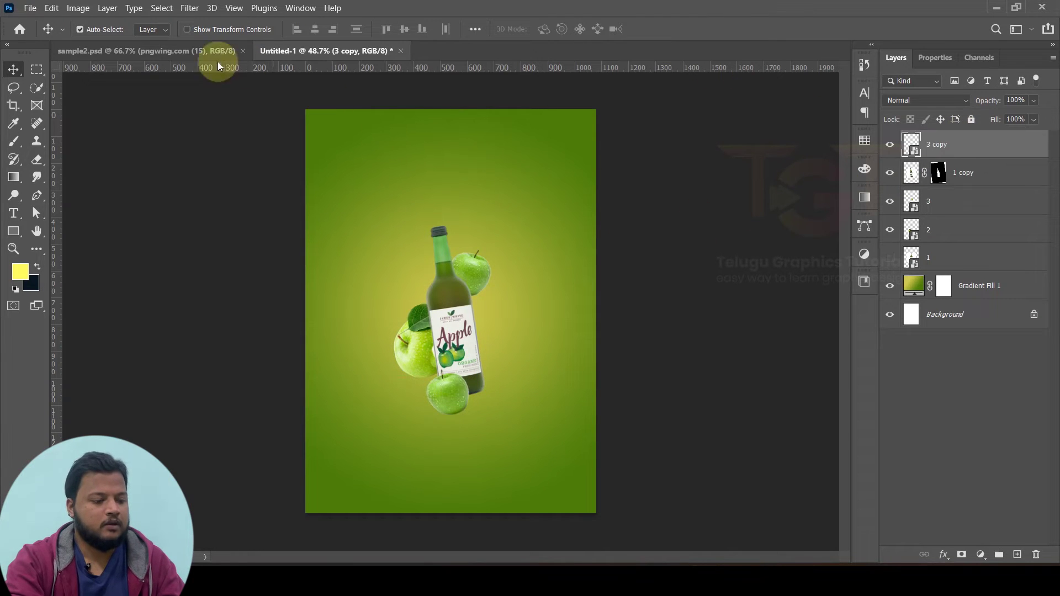
pyautogui.moveTo(448, 394); pyautogui.dragTo(489, 393)
pyautogui.hotkey('ctrl', 't')
pyautogui.moveTo(540, 360)
pyautogui.mouseDown()
pyautogui.moveTo(548, 381)
pyautogui.moveTo(485, 387)
pyautogui.mouseUp()
pyautogui.click(660, 30)
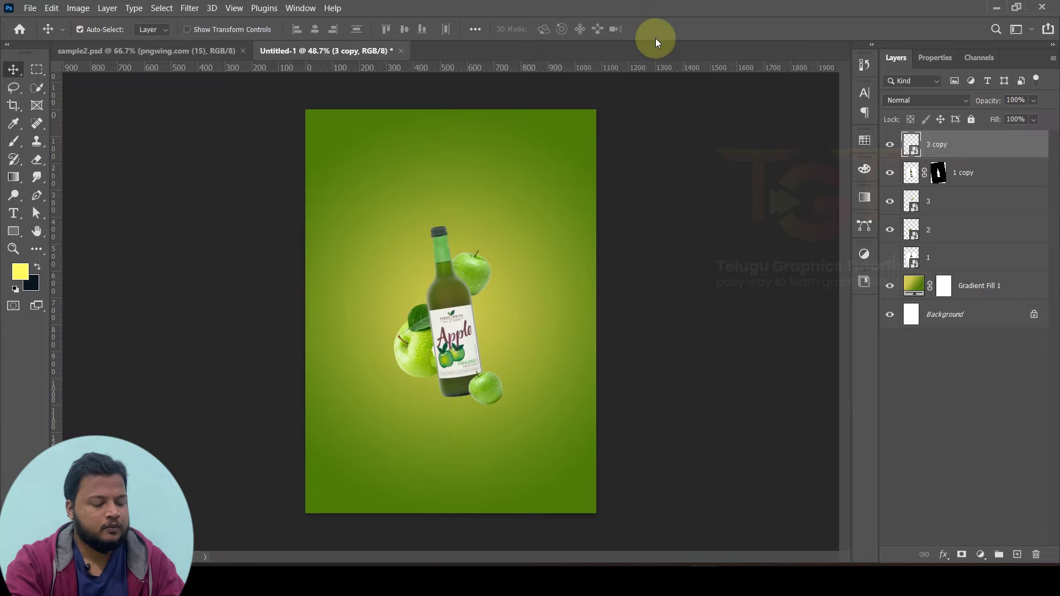
pyautogui.hotkey('alt', 'Tab')
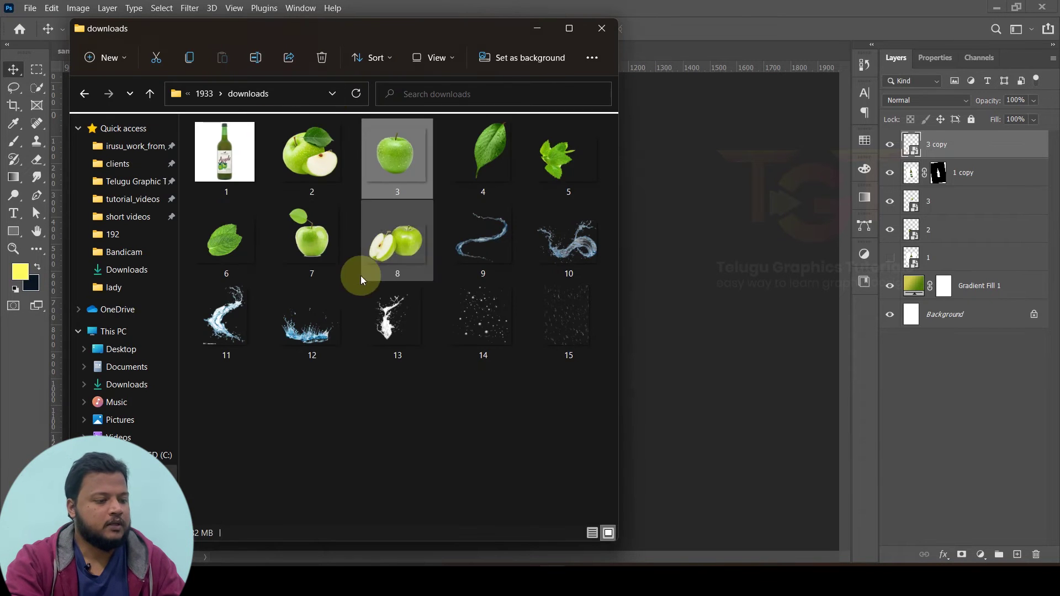
# Step: Place apple pair image 8 near the top at 7.44%, tilted about -36°
pyautogui.moveTo(389, 267); pyautogui.dragTo(671, 247)
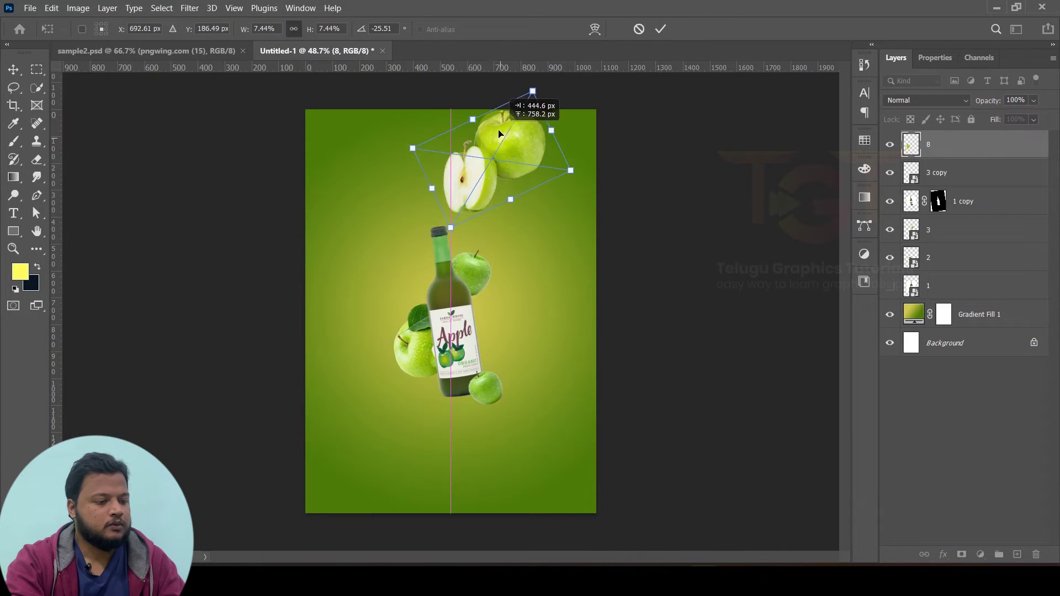
pyautogui.moveTo(592, 213); pyautogui.dragTo(508, 125)
pyautogui.click(544, 77)
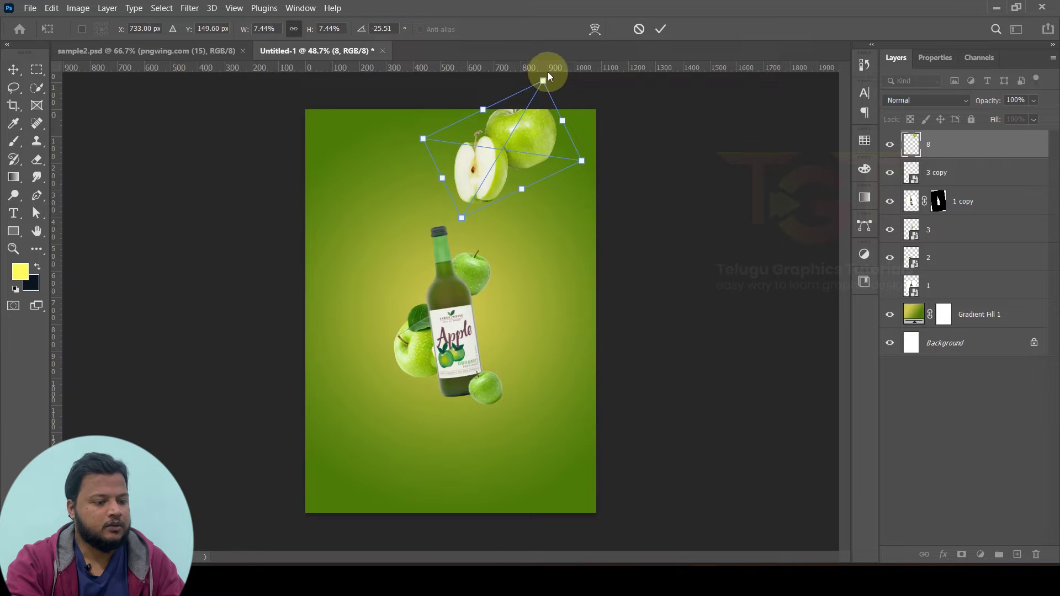
pyautogui.moveTo(599, 166); pyautogui.dragTo(595, 152)
pyautogui.click(661, 29)
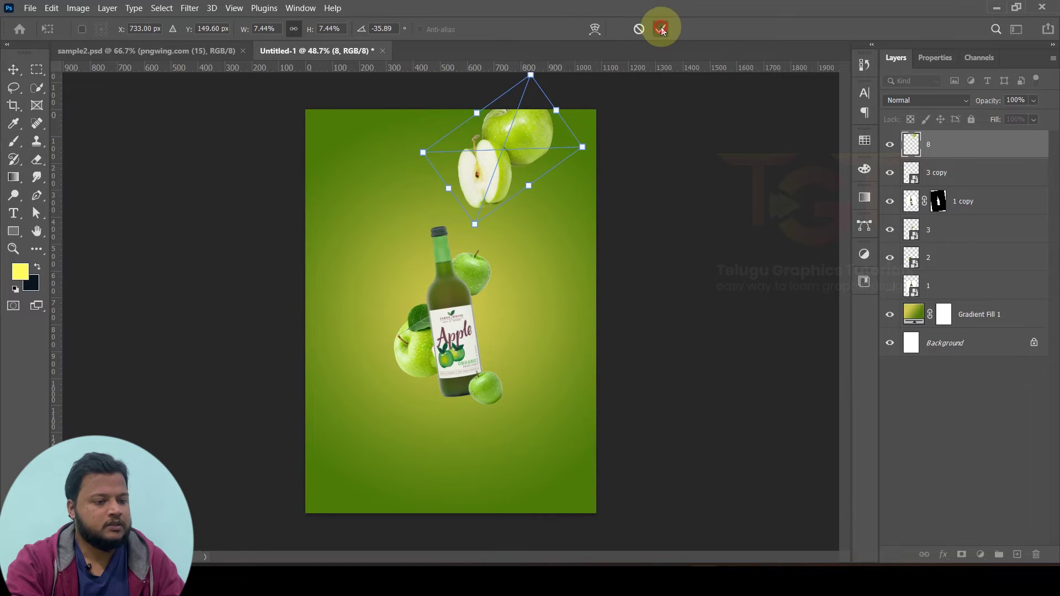
pyautogui.scroll(3, 486, 144)
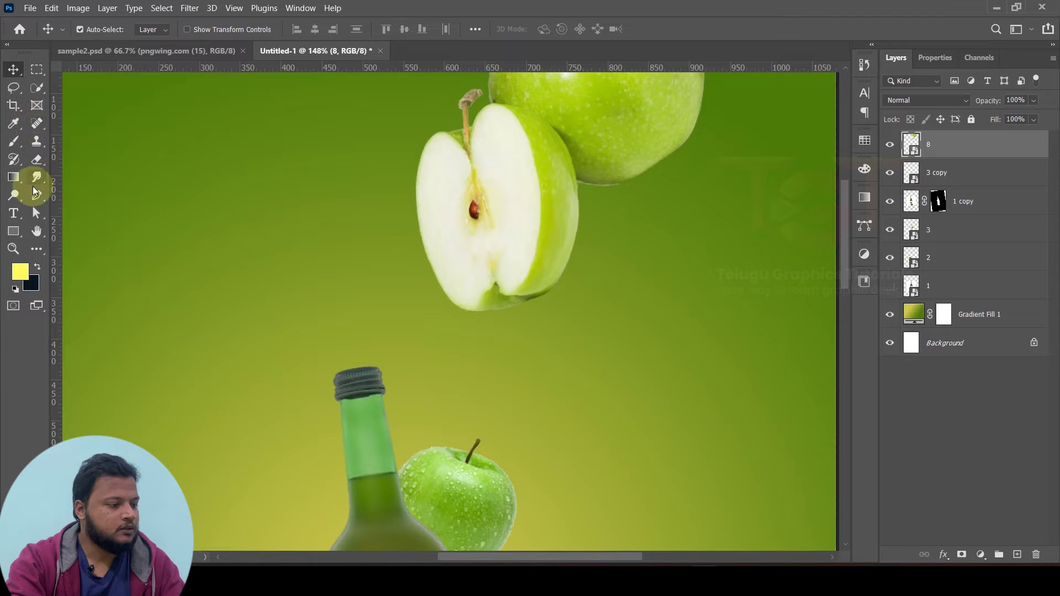
# Step: With the Pen Tool, trace a path from the slice's stem along its edge
pyautogui.click(36, 195)
pyautogui.click(77, 192)
pyautogui.scroll(1, 513, 91)
pyautogui.scroll(3, 513, 91)
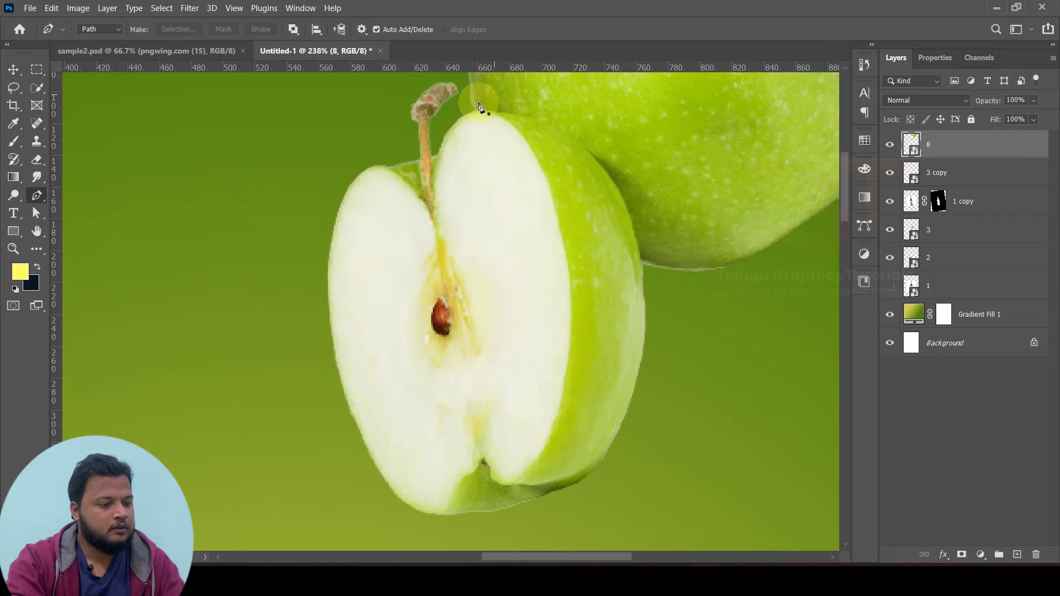
pyautogui.click(463, 111)
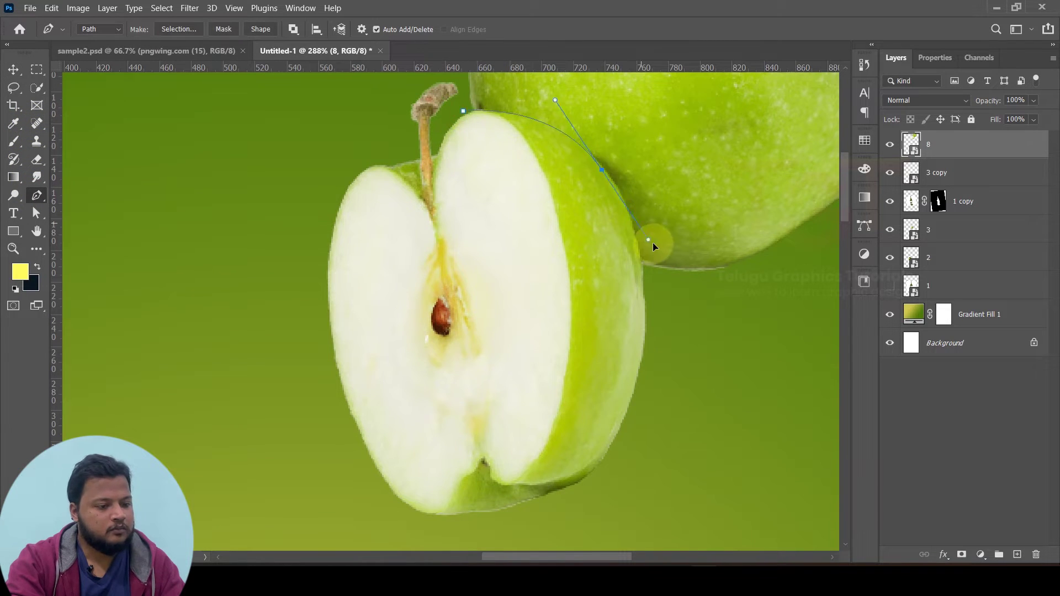
pyautogui.moveTo(652, 243); pyautogui.dragTo(657, 245)
pyautogui.click(649, 274)
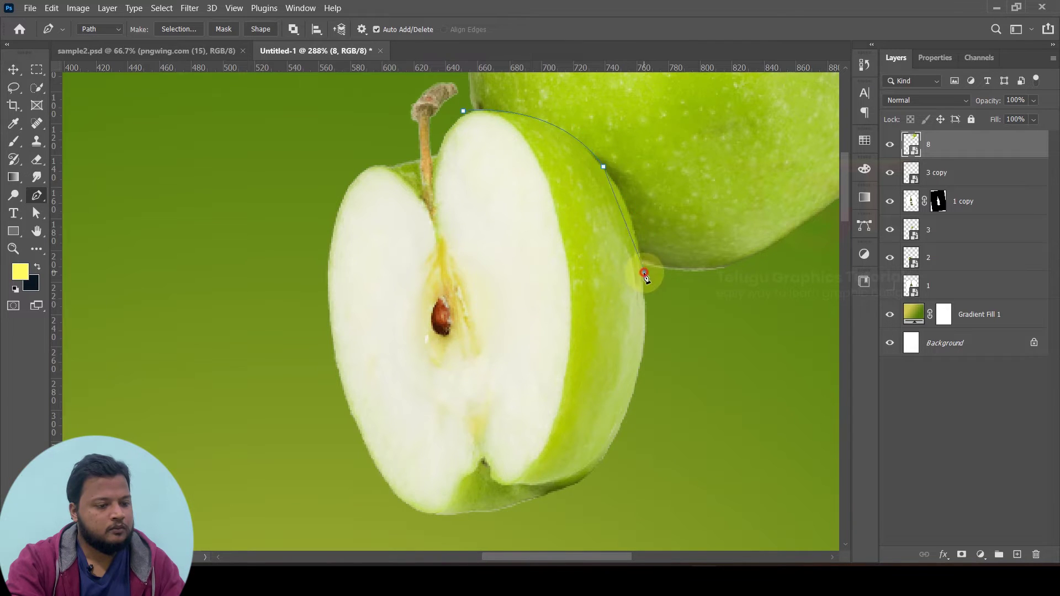
pyautogui.click(652, 330)
# Step: Continue the path around and above the whole apple and close it
pyautogui.scroll(-3, 693, 326)
pyautogui.moveTo(698, 328); pyautogui.dragTo(729, 320)
pyautogui.scroll(-2, 729, 320)
pyautogui.click(780, 291)
pyautogui.click(769, 165)
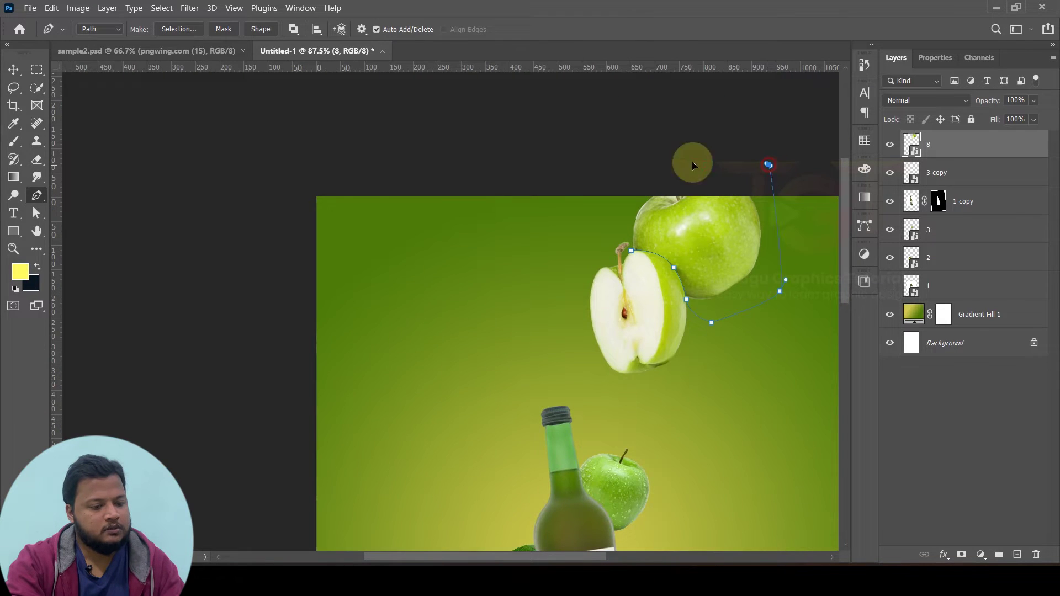
pyautogui.moveTo(640, 167); pyautogui.dragTo(616, 204)
pyautogui.scroll(3, 623, 225)
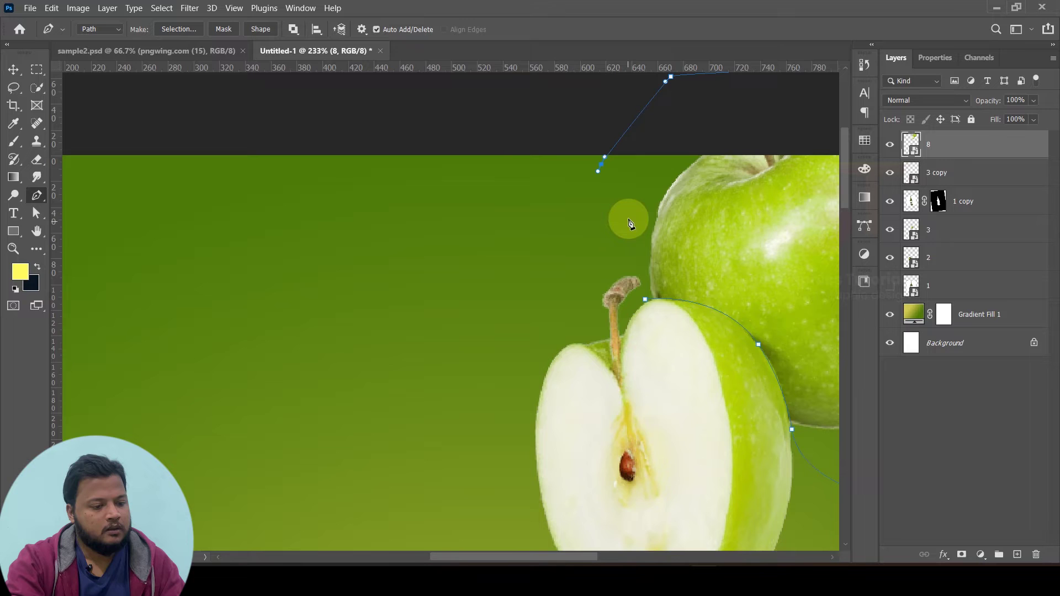
pyautogui.scroll(2, 646, 258)
pyautogui.click(643, 252)
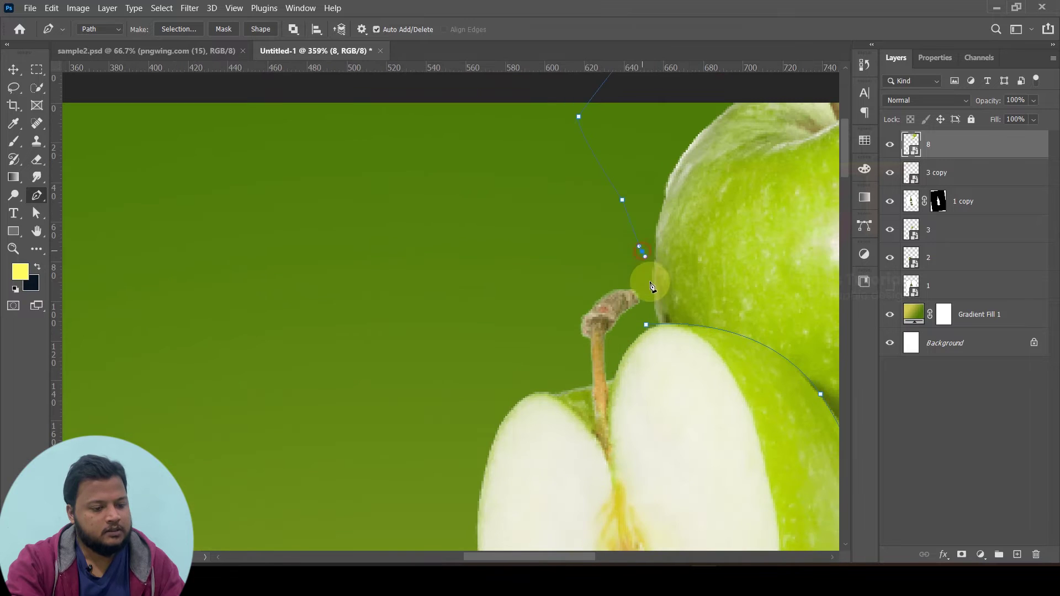
pyautogui.click(647, 326)
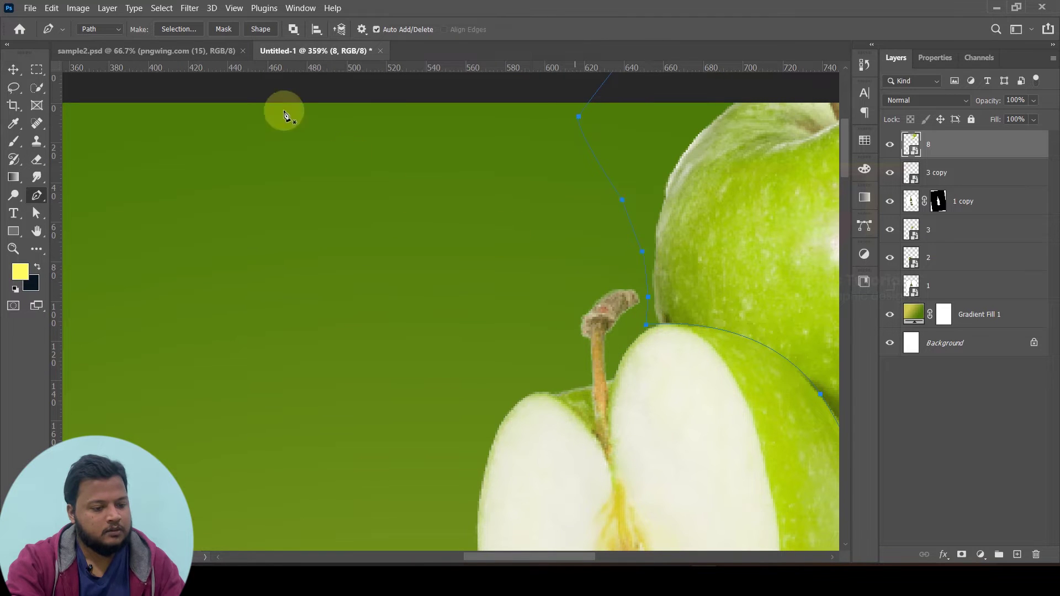
# Step: Convert the closed path into an active selection on layer 8
pyautogui.click(177, 30)
pyautogui.click(597, 143)
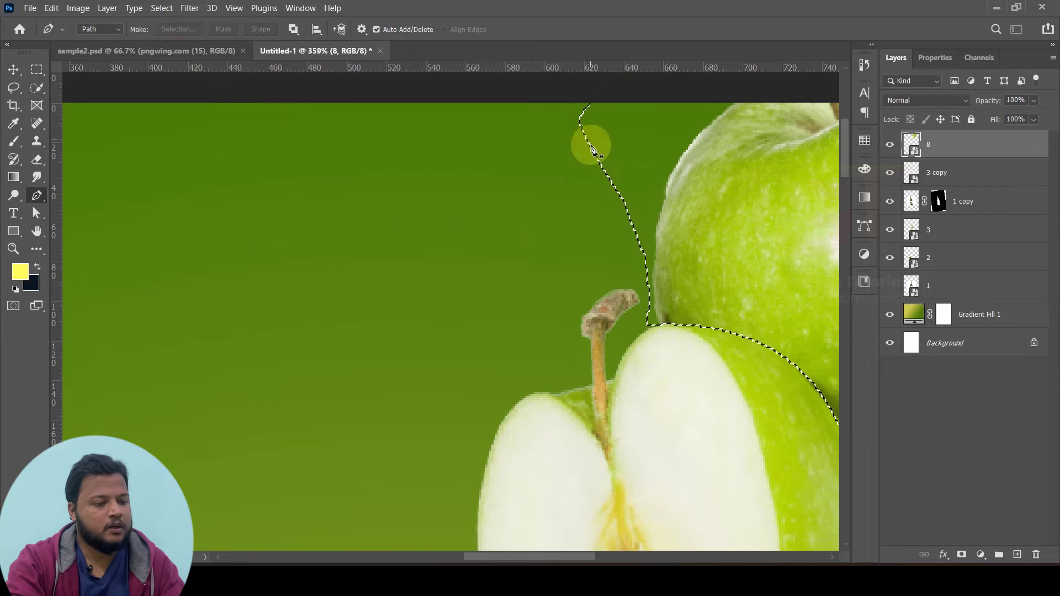
pyautogui.scroll(-3, 593, 150)
pyautogui.scroll(-3, 563, 173)
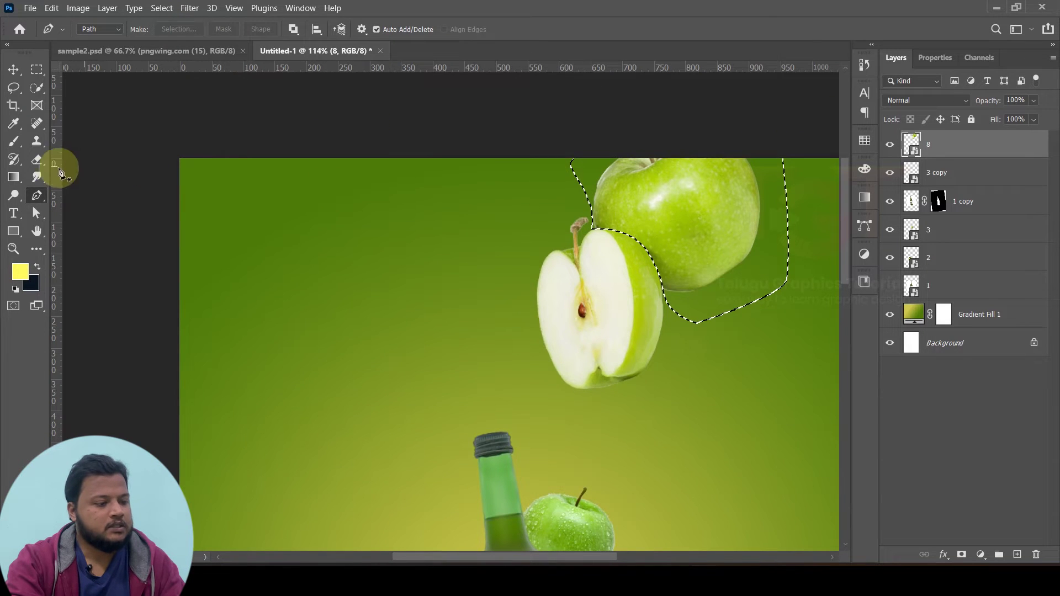
# Step: Rasterize layer 8 and delete the selected whole apple
pyautogui.click(37, 161)
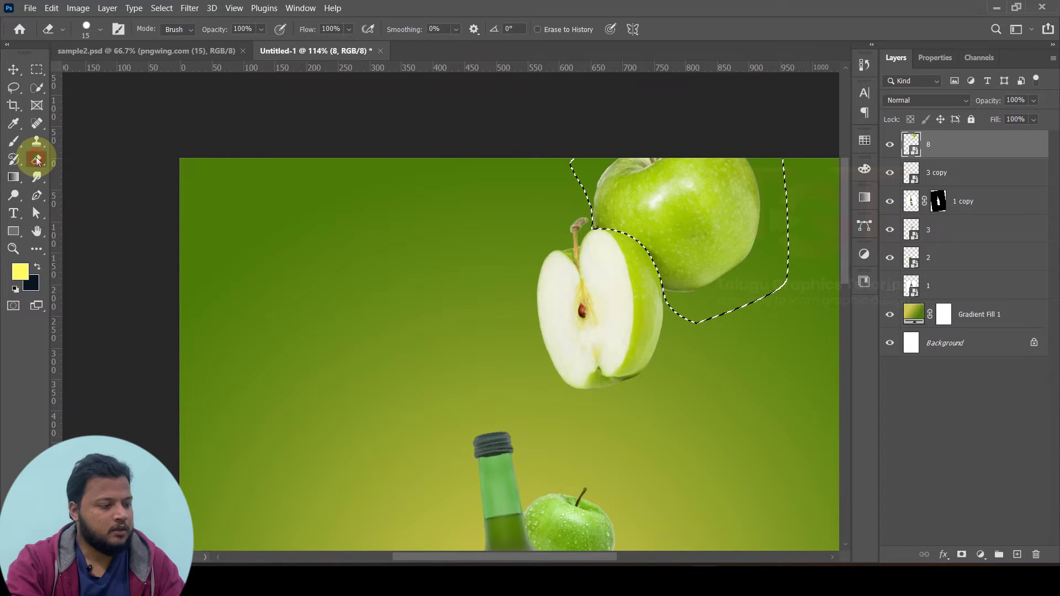
pyautogui.click(684, 197)
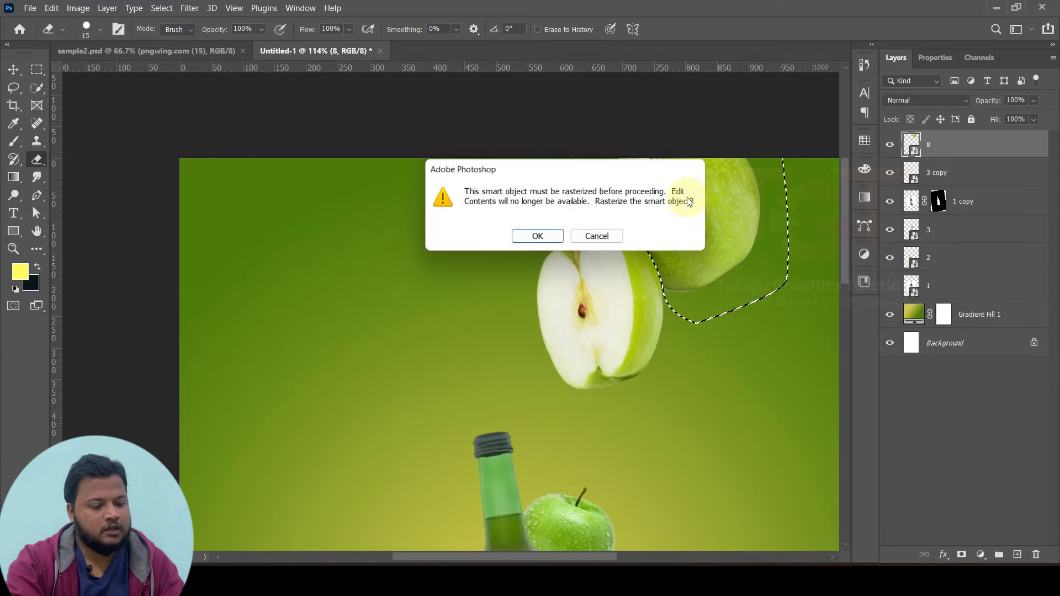
pyautogui.click(537, 238)
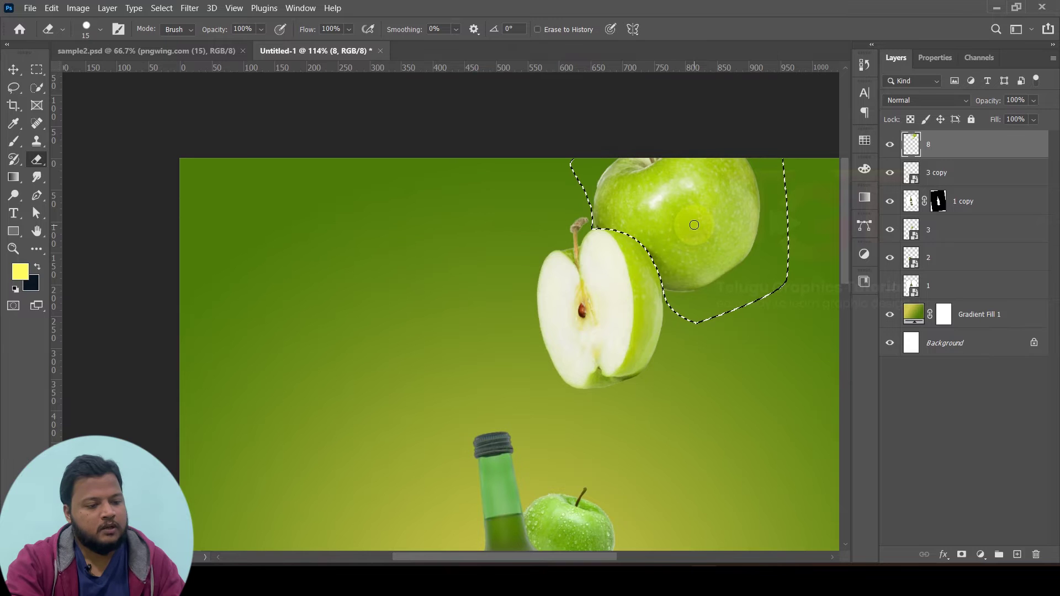
pyautogui.press('Delete')
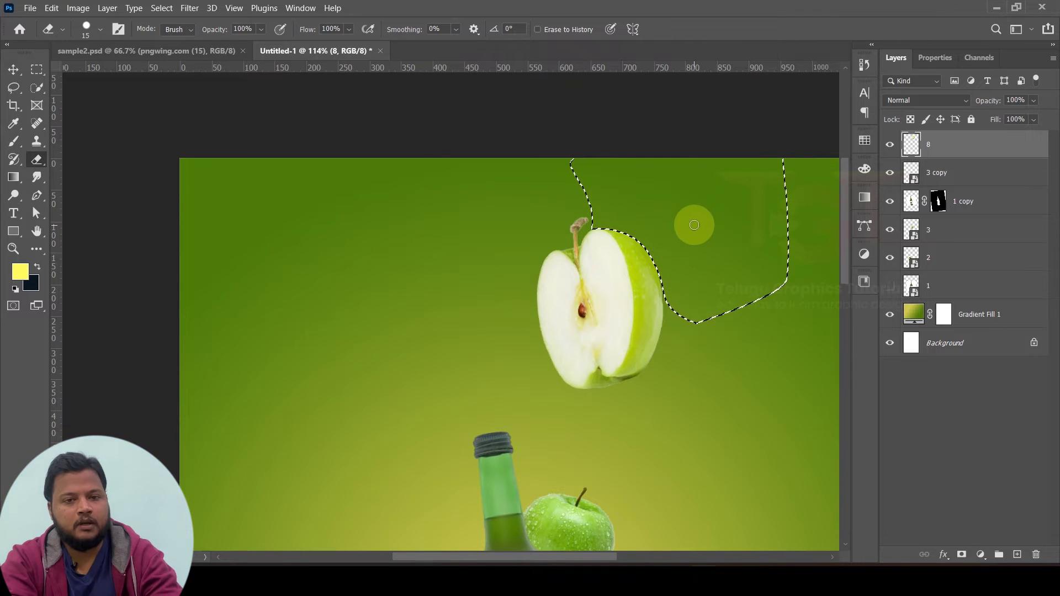
# Step: Deselect, undo an accidental nudge, and convert layer 8 to a smart object
pyautogui.click(13, 69)
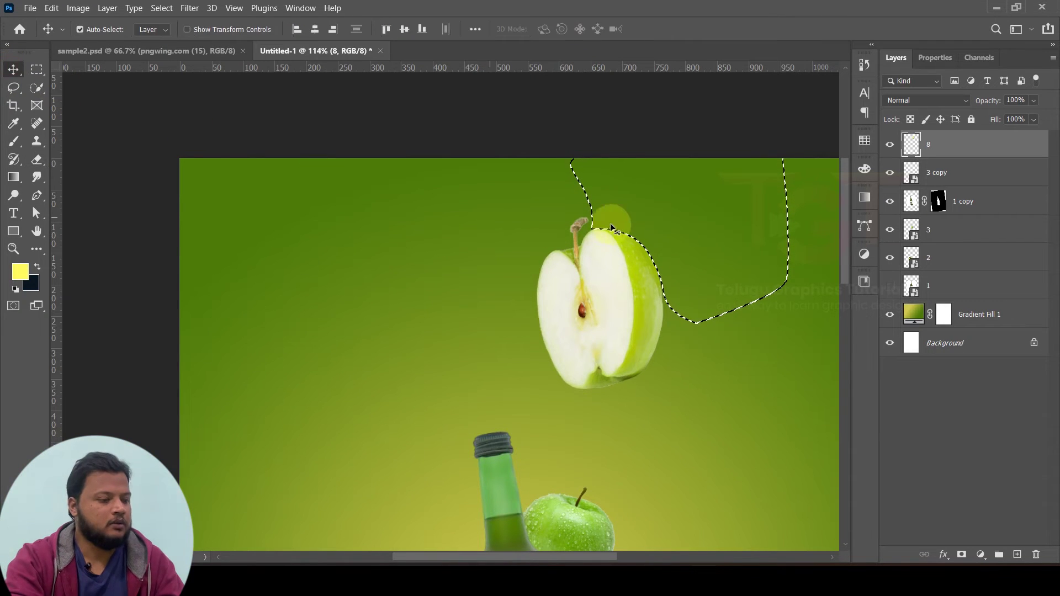
pyautogui.click(159, 9)
pyautogui.click(165, 33)
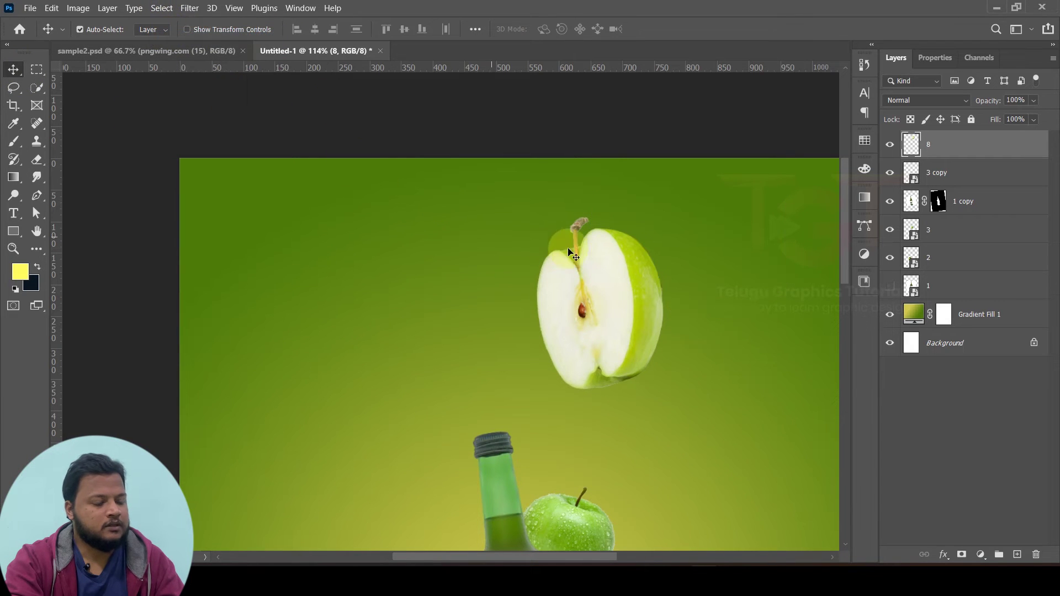
pyautogui.moveTo(609, 260); pyautogui.dragTo(592, 251)
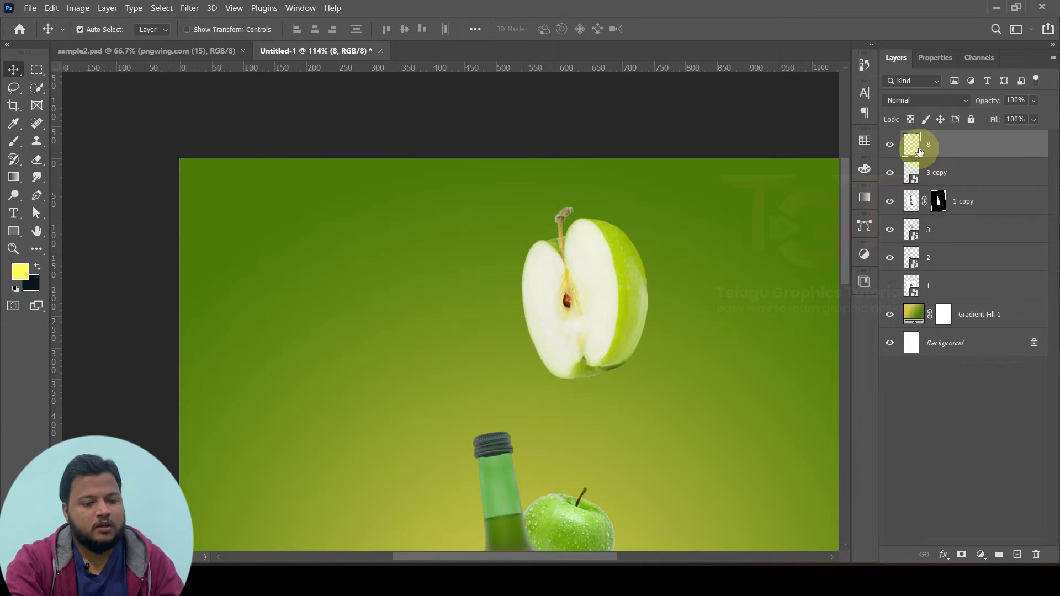
pyautogui.hotkey('ctrl', 'z')
pyautogui.rightClick(958, 144)
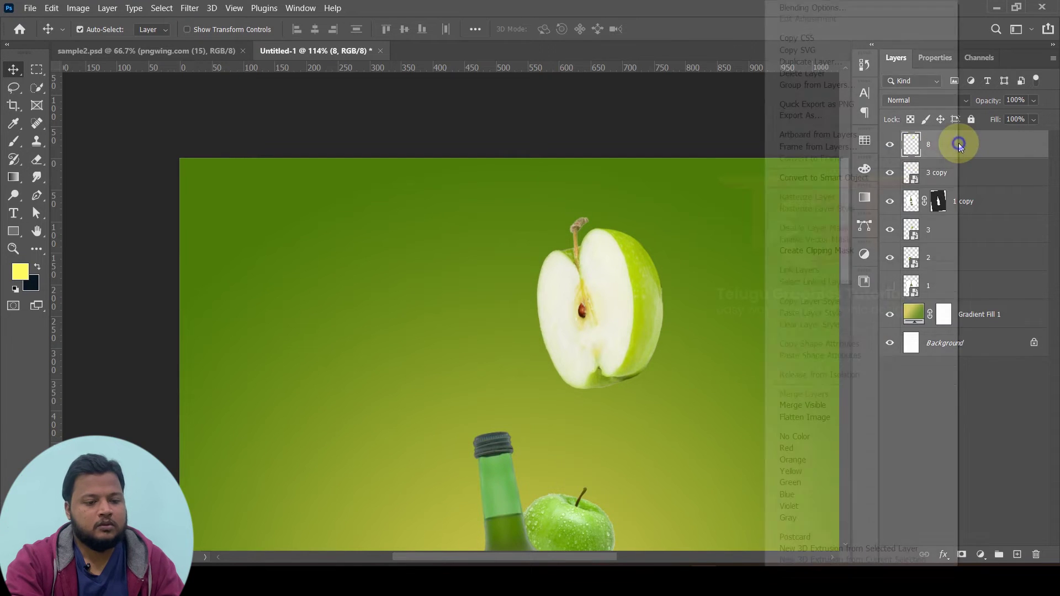
pyautogui.click(889, 177)
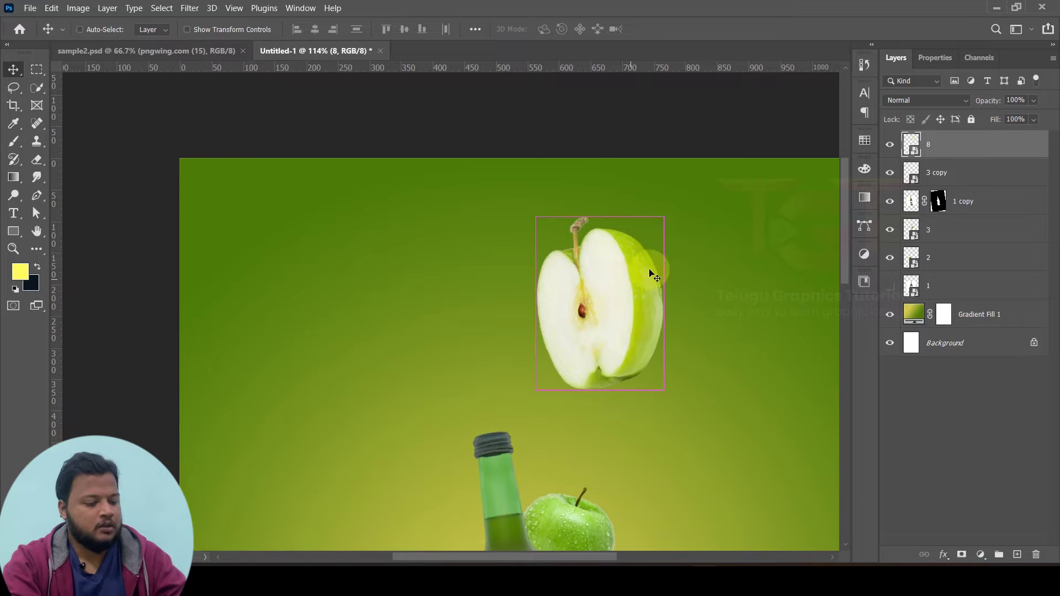
# Step: Rotate, tilt and move the half apple up near the poster's top
pyautogui.hotkey('ctrl', 't')
pyautogui.moveTo(682, 209)
pyautogui.mouseDown()
pyautogui.moveTo(670, 216)
pyautogui.moveTo(703, 288)
pyautogui.moveTo(588, 243)
pyautogui.mouseUp()
pyautogui.scroll(-3, 588, 243)
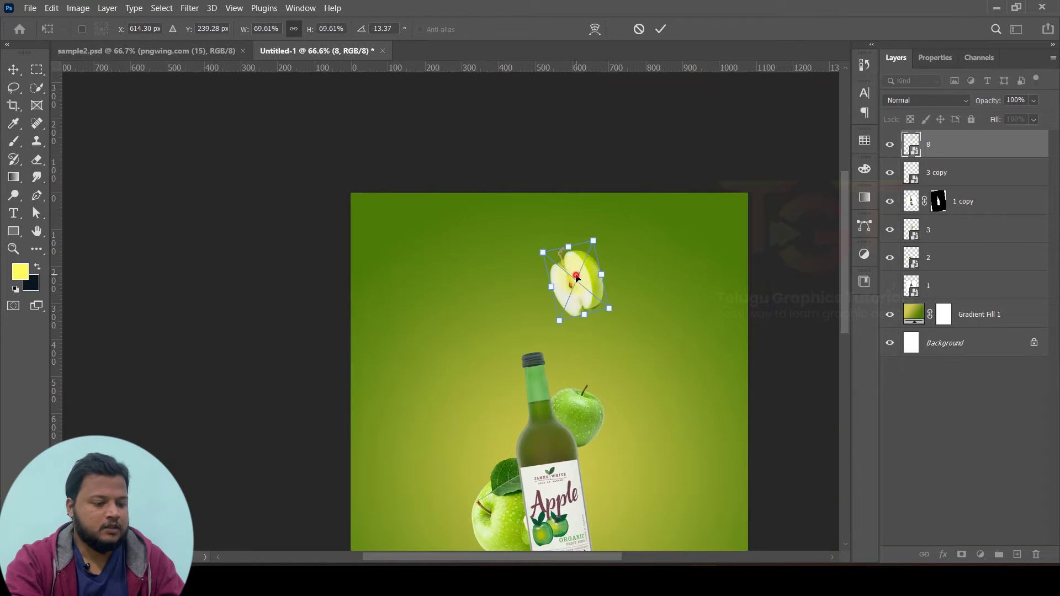
pyautogui.moveTo(577, 279); pyautogui.dragTo(585, 246)
pyautogui.moveTo(602, 209)
pyautogui.mouseDown()
pyautogui.moveTo(598, 257)
pyautogui.moveTo(644, 293)
pyautogui.mouseUp()
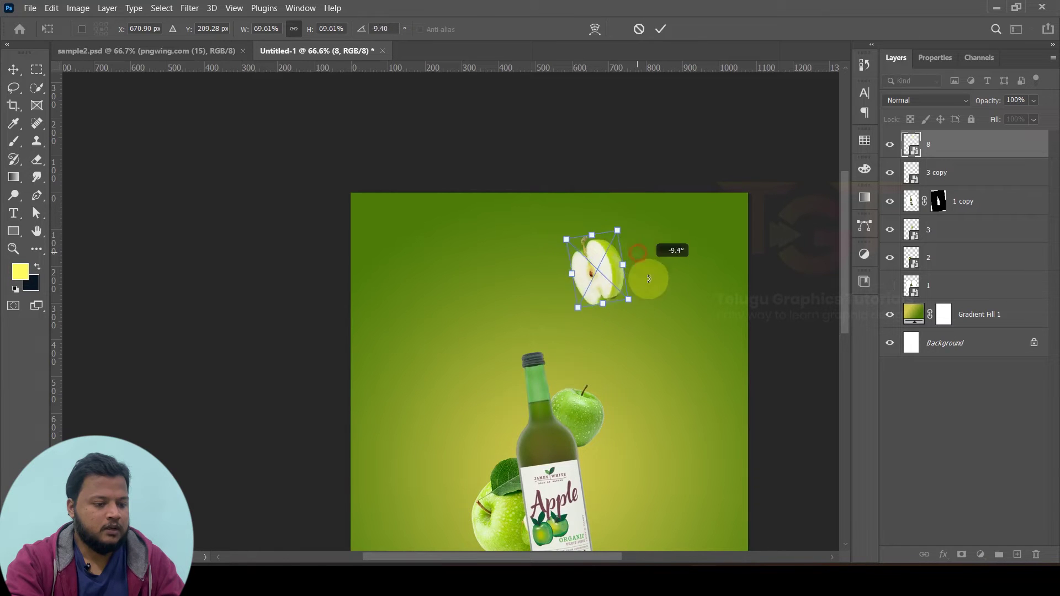
pyautogui.click(663, 30)
# Step: Resize the half apple once more, then place leaf image 4 on the canvas
pyautogui.scroll(-3, 523, 117)
pyautogui.hotkey('ctrl', 't')
pyautogui.moveTo(611, 95); pyautogui.dragTo(614, 160)
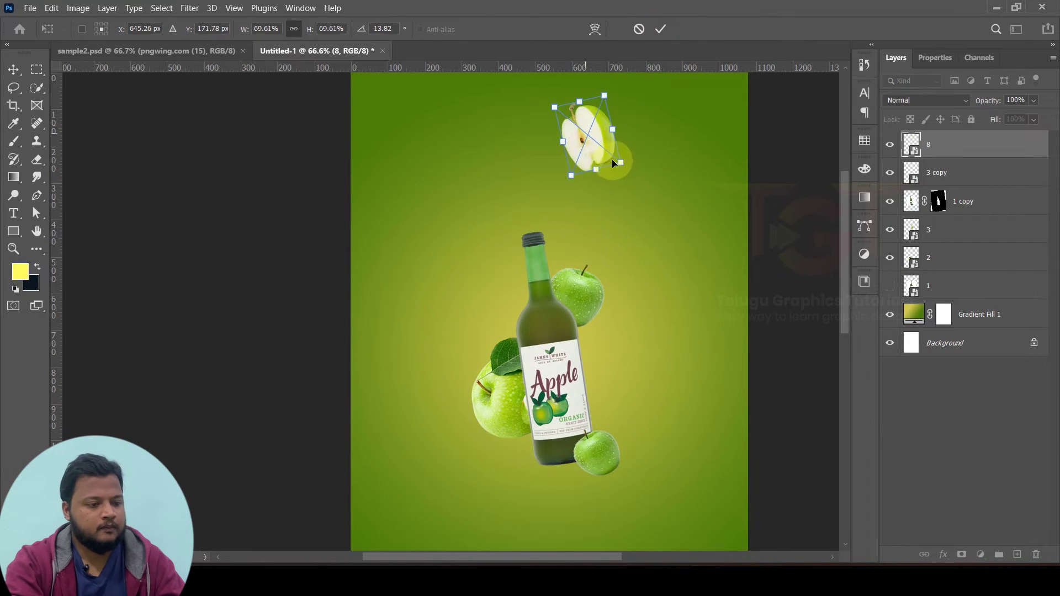
pyautogui.click(661, 30)
pyautogui.moveTo(485, 157)
pyautogui.mouseDown()
pyautogui.moveTo(656, 220)
pyautogui.moveTo(662, 232)
pyautogui.mouseUp()
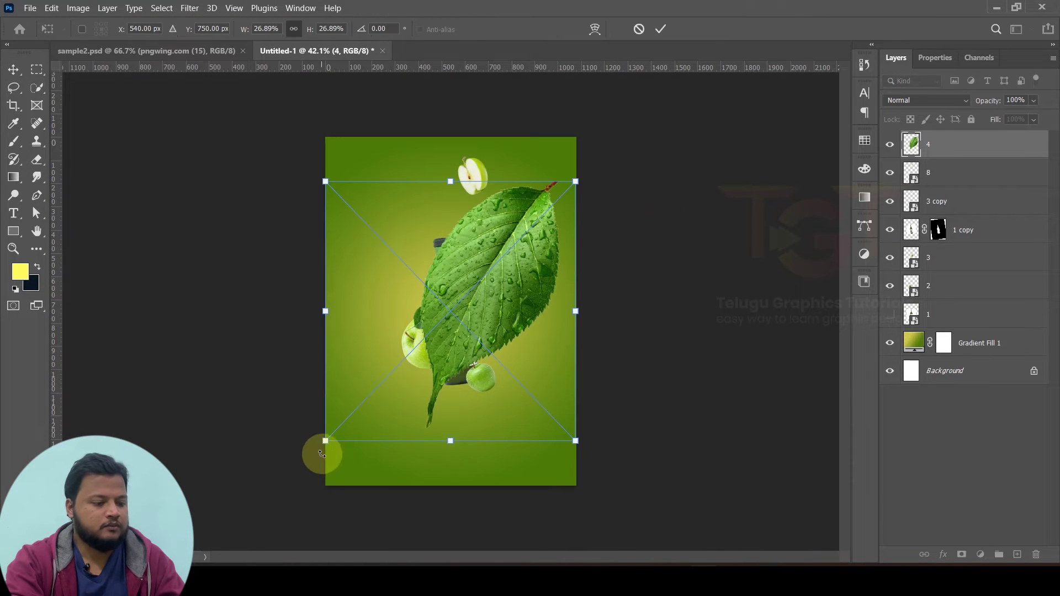
# Step: Shrink leaf 4 to 8.42% and move it to the top-right corner
pyautogui.moveTo(322, 453); pyautogui.dragTo(497, 260)
pyautogui.moveTo(522, 214); pyautogui.dragTo(533, 168)
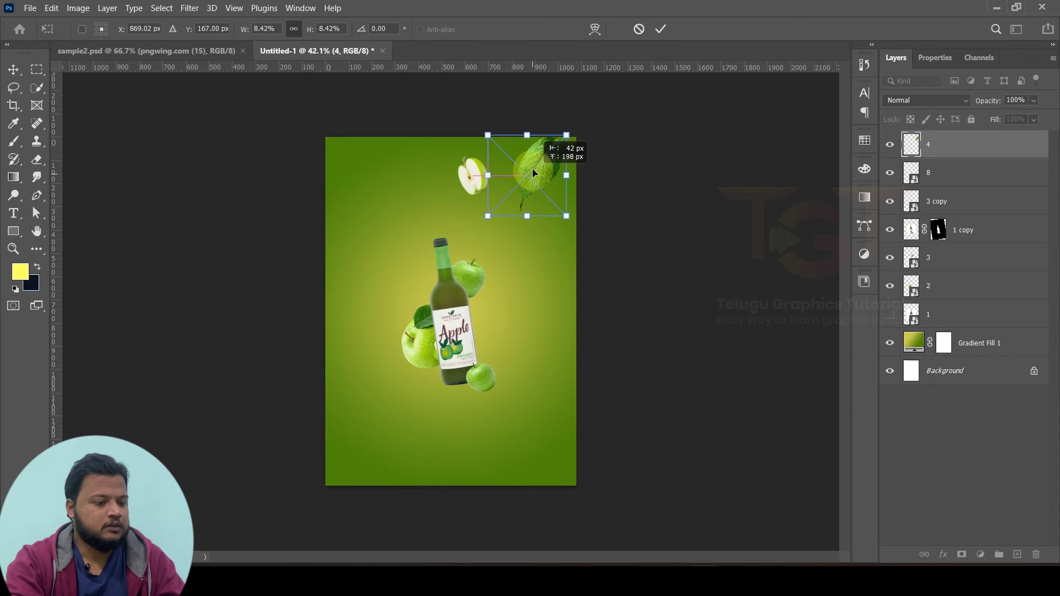
pyautogui.click(661, 29)
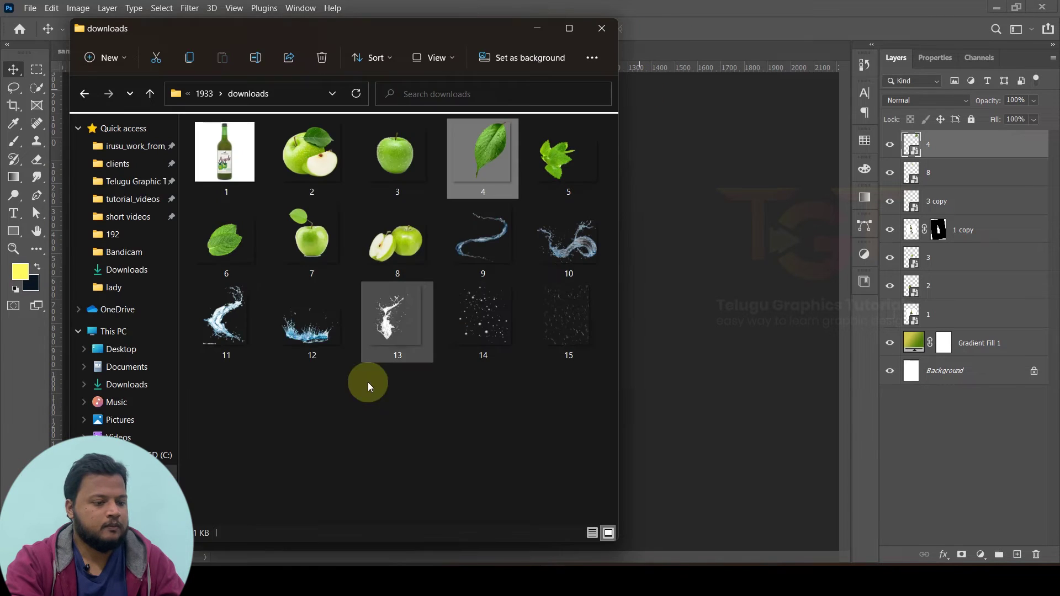
# Step: Place leaf image 6, shrunk, in the poster's bottom-left corner
pyautogui.moveTo(230, 249); pyautogui.dragTo(662, 303)
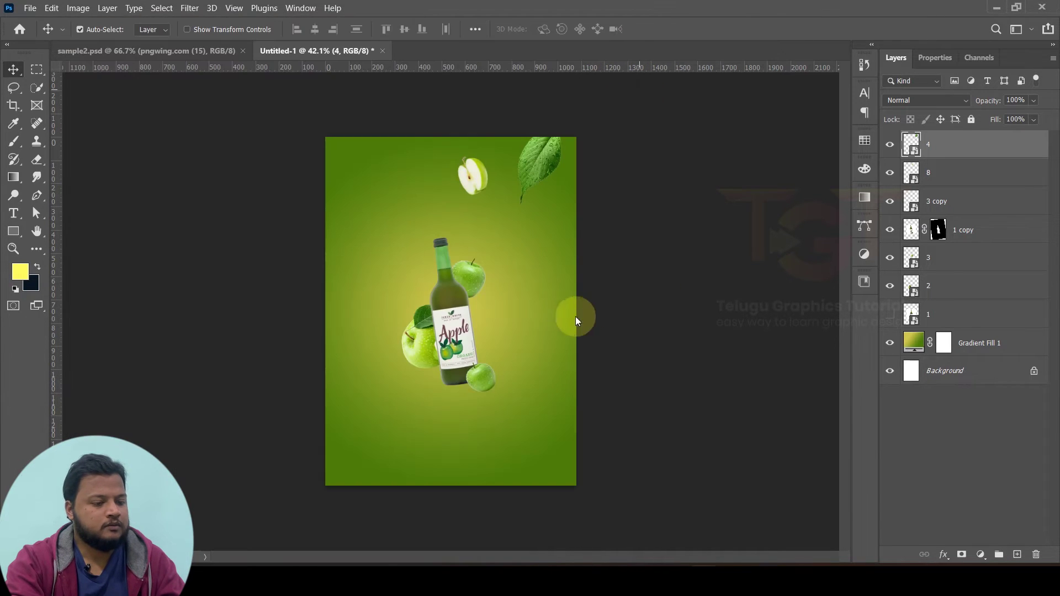
pyautogui.moveTo(494, 309); pyautogui.dragTo(391, 431)
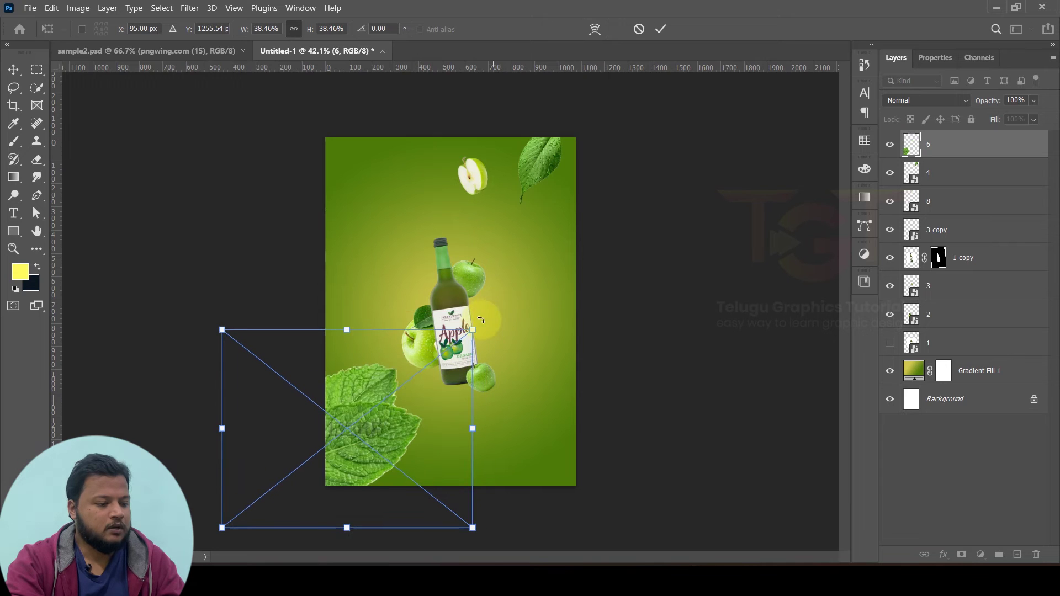
pyautogui.moveTo(472, 330); pyautogui.dragTo(450, 348)
pyautogui.press('Return')
pyautogui.hotkey('alt', 'Tab')
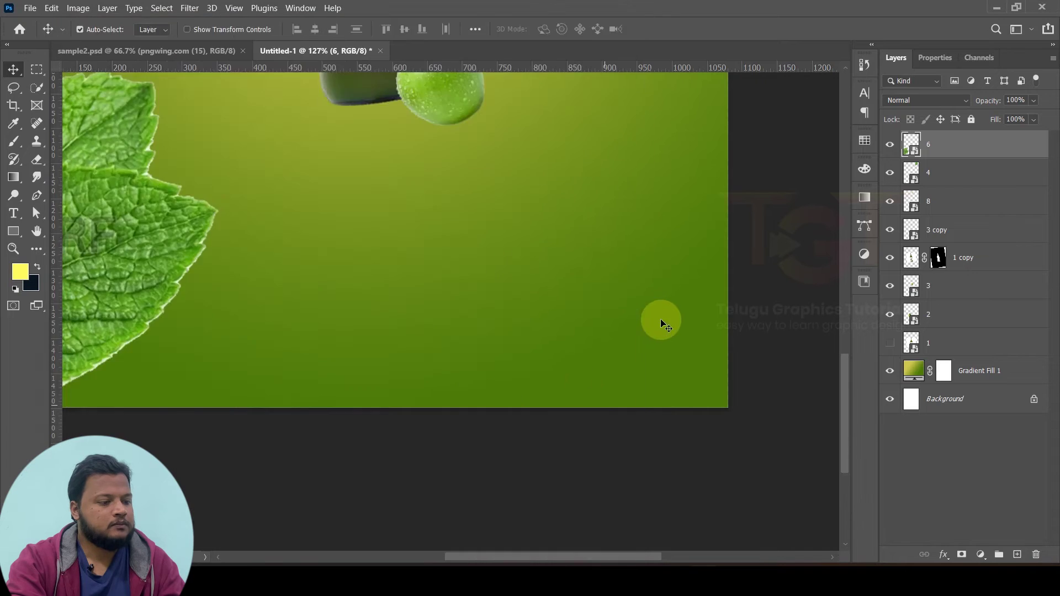
# Step: Place apple image 2, scaled and tilted, at the poster's bottom-right
pyautogui.moveTo(305, 158)
pyautogui.mouseDown()
pyautogui.moveTo(660, 315)
pyautogui.moveTo(701, 433)
pyautogui.moveTo(611, 433)
pyautogui.mouseUp()
pyautogui.scroll(3, 507, 380)
pyautogui.scroll(-4, 507, 380)
pyautogui.moveTo(346, 450); pyautogui.dragTo(529, 484)
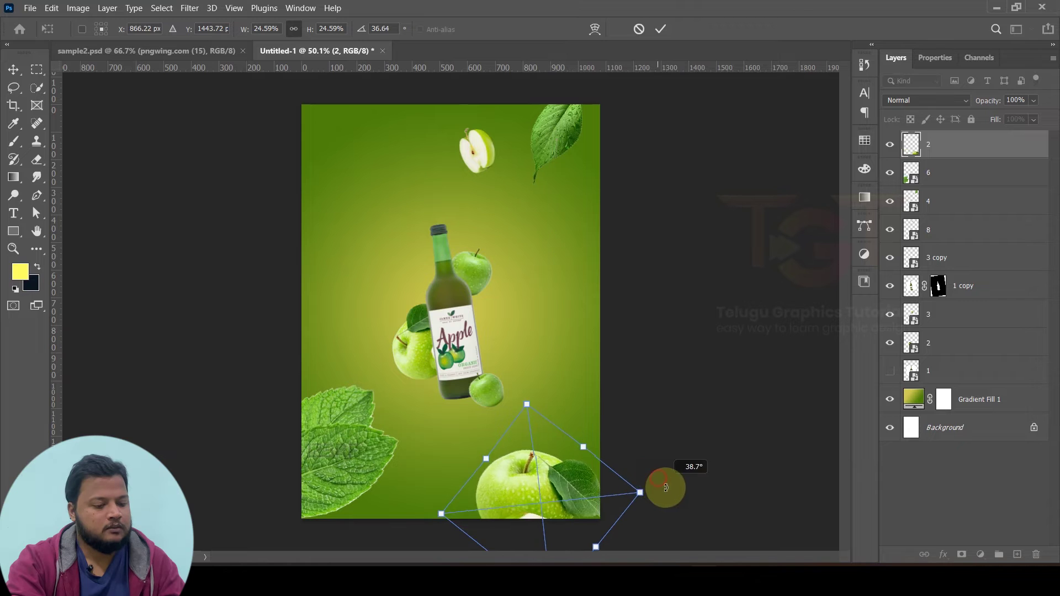
pyautogui.moveTo(644, 478); pyautogui.dragTo(668, 488)
pyautogui.click(661, 28)
# Step: Place sprig image 5 nearly upside down at 14.86% on the right edge
pyautogui.hotkey('alt', 'Tab')
pyautogui.moveTo(562, 191); pyautogui.dragTo(622, 204)
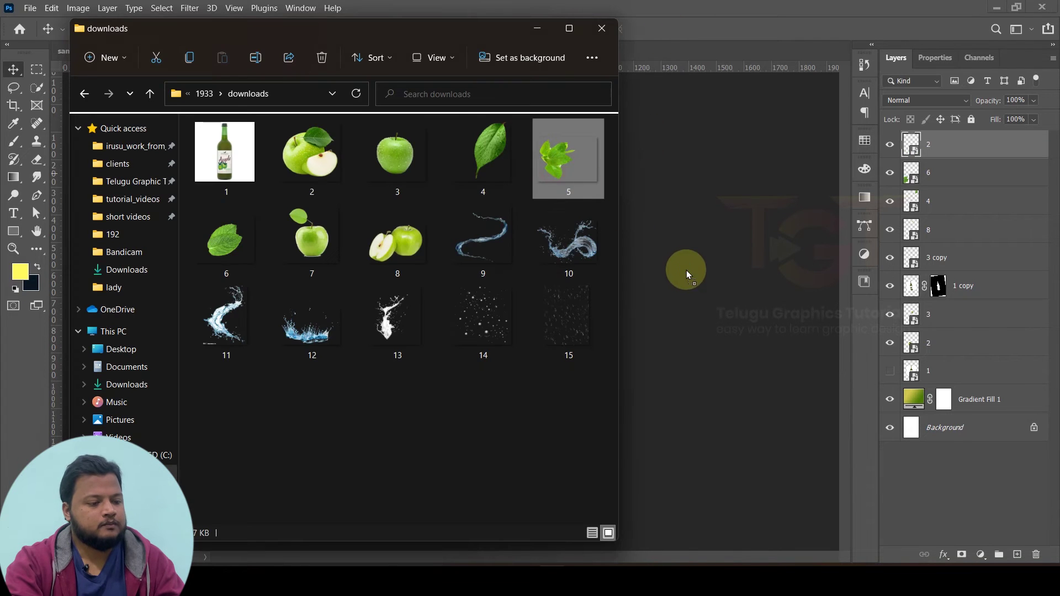
pyautogui.moveTo(687, 271); pyautogui.dragTo(685, 268)
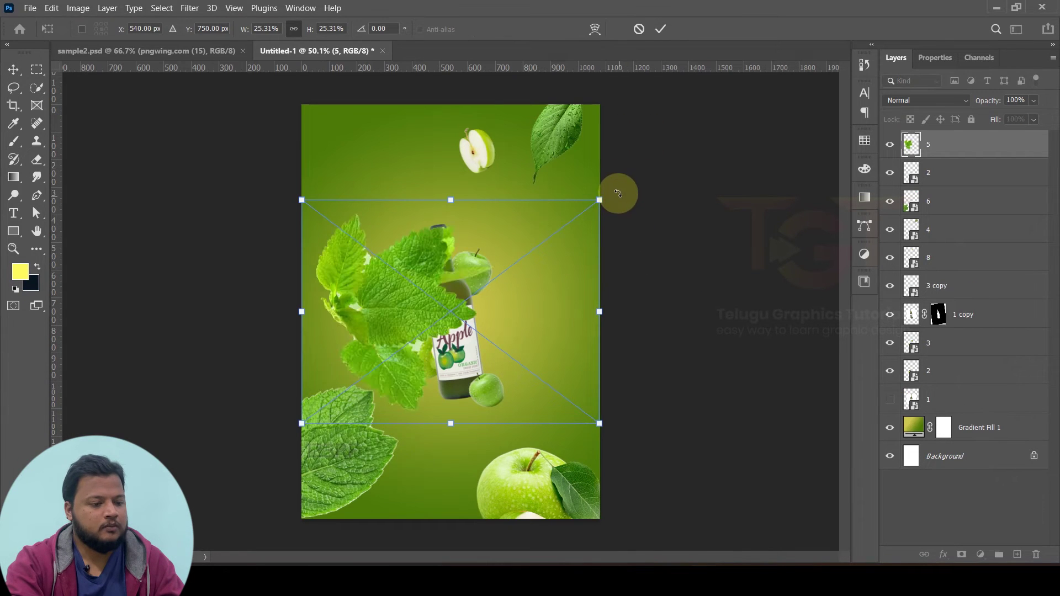
pyautogui.moveTo(618, 193); pyautogui.dragTo(263, 378)
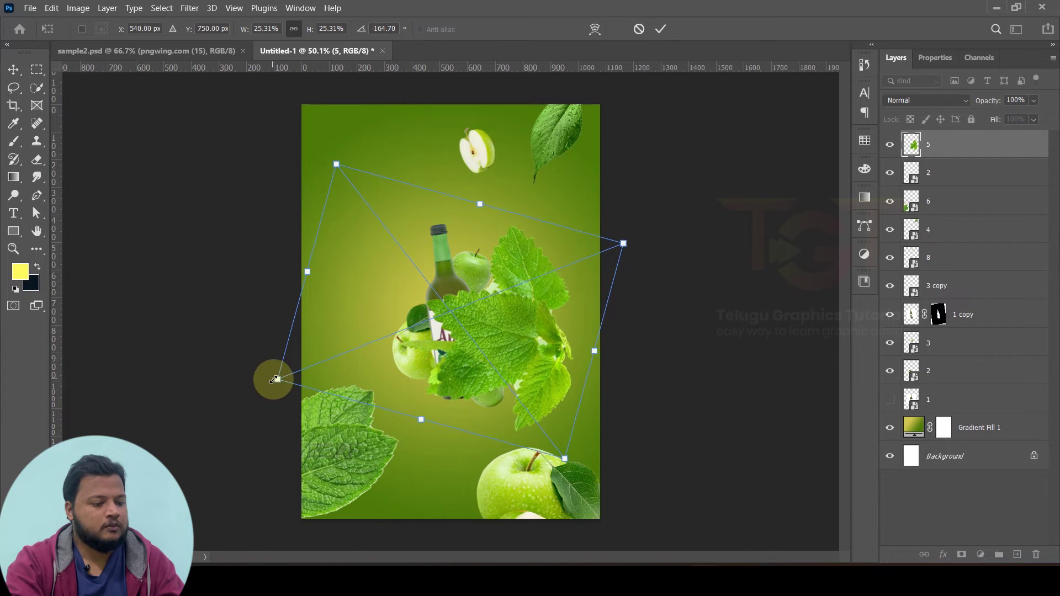
pyautogui.moveTo(276, 379); pyautogui.dragTo(421, 323)
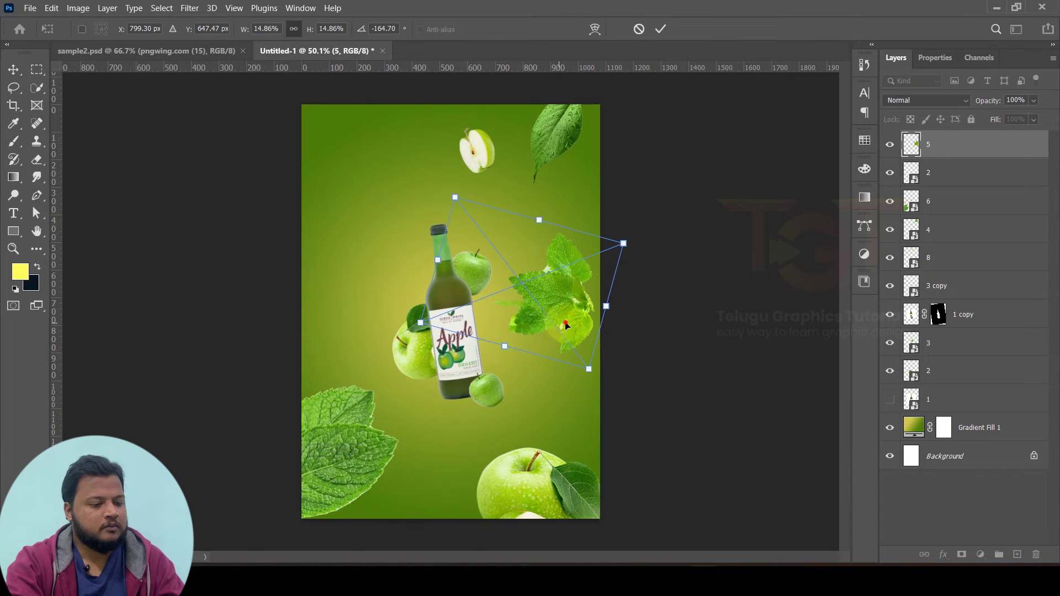
pyautogui.moveTo(566, 325); pyautogui.dragTo(596, 341)
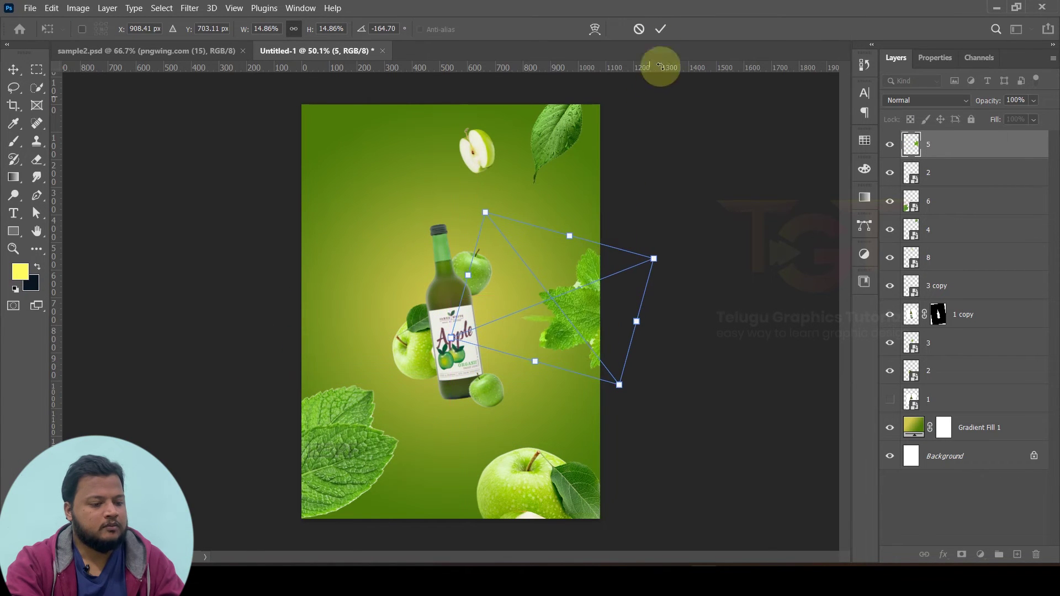
pyautogui.click(661, 29)
# Step: Duplicate small apple layer 3, then rotate, enlarge and shift the copy up-left
pyautogui.click(478, 276)
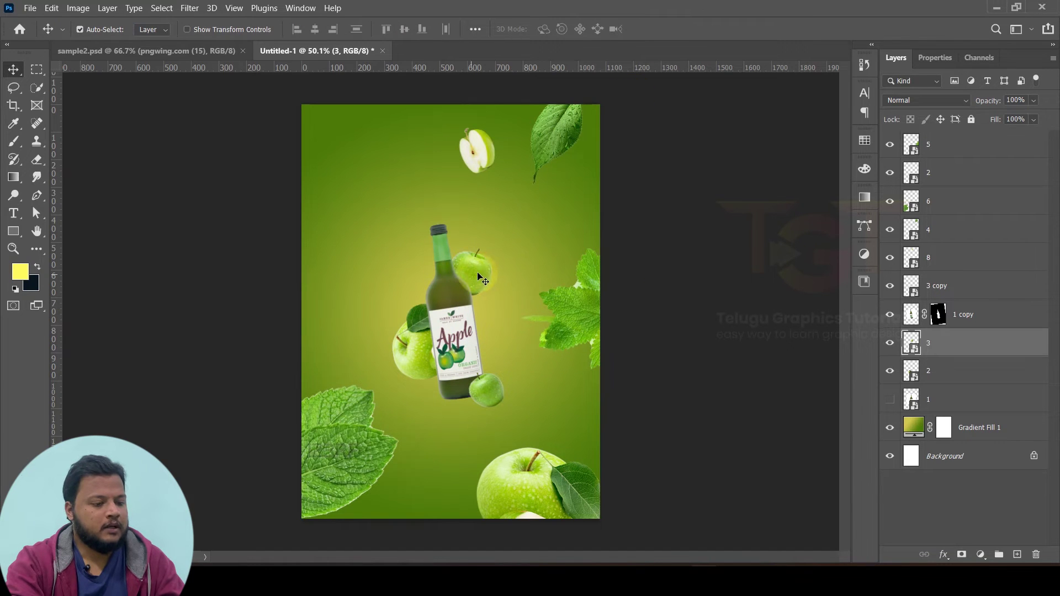
pyautogui.moveTo(463, 241); pyautogui.dragTo(378, 185)
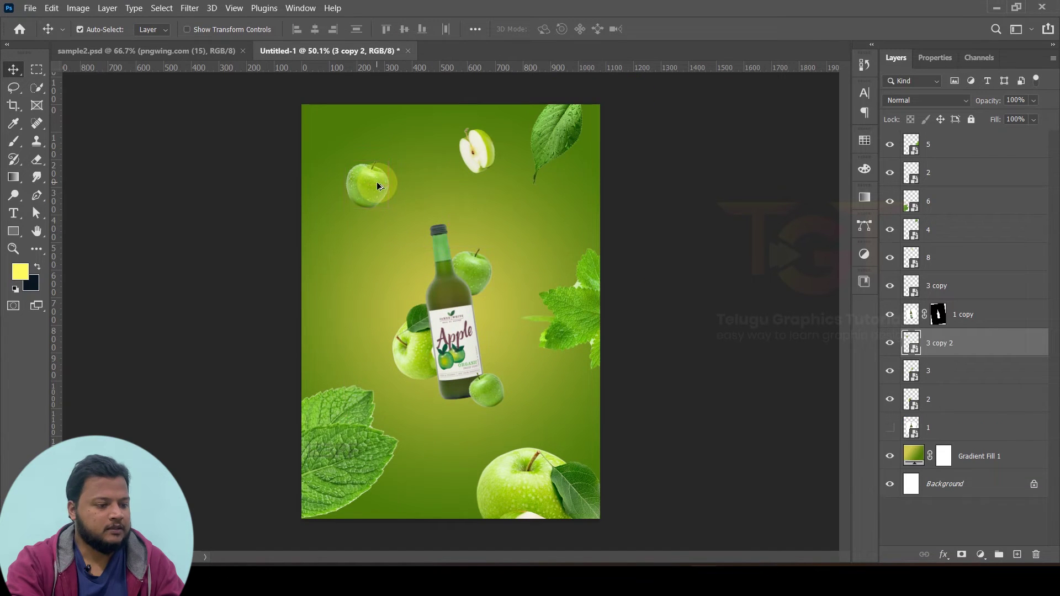
pyautogui.moveTo(403, 148); pyautogui.dragTo(362, 132)
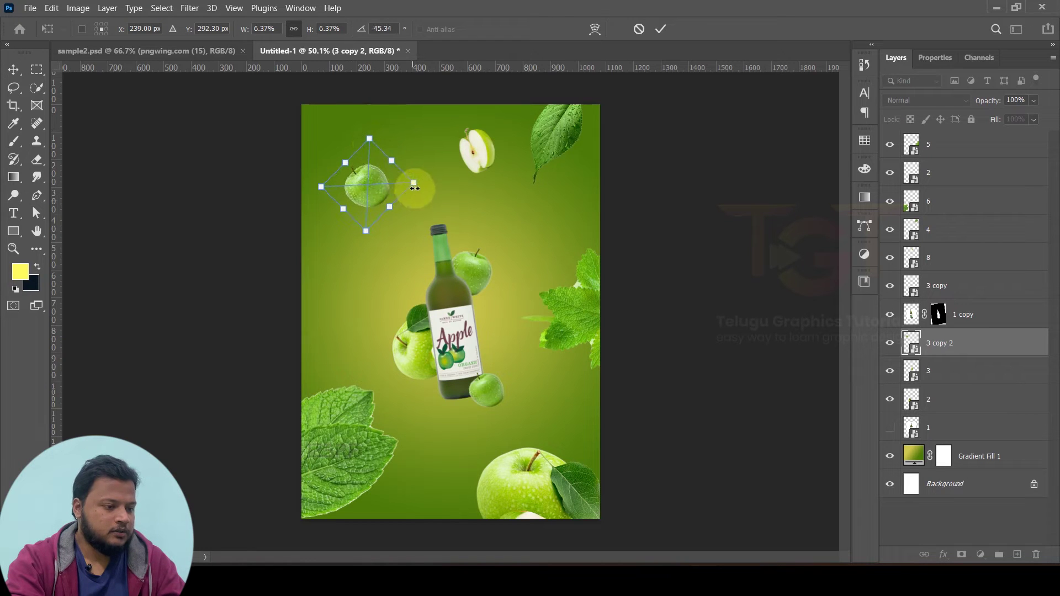
pyautogui.moveTo(414, 183); pyautogui.dragTo(486, 191)
pyautogui.moveTo(384, 191); pyautogui.dragTo(375, 185)
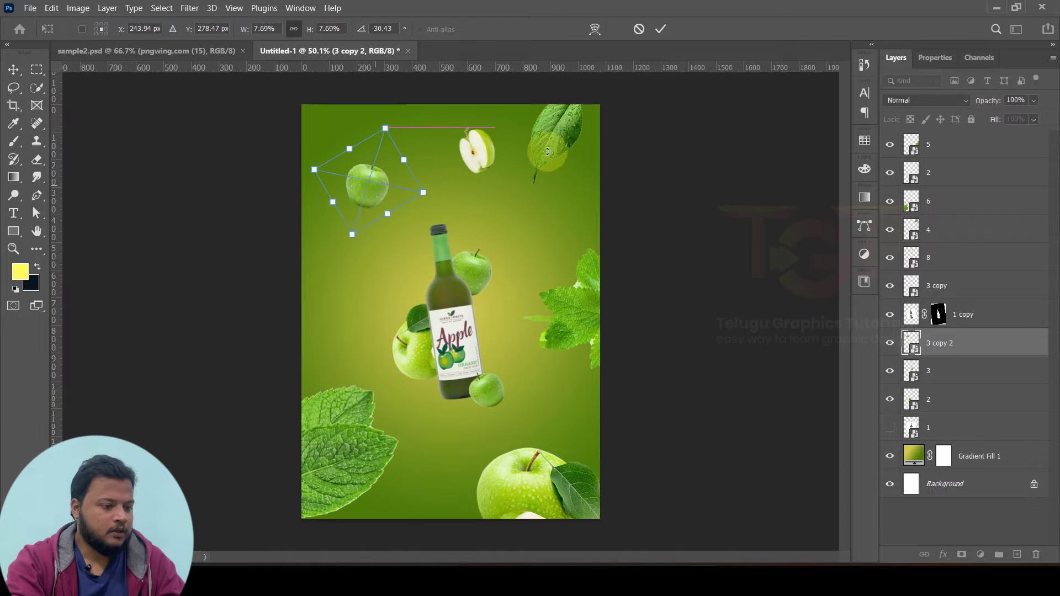
pyautogui.click(661, 28)
# Step: Scale the bottle and its apples together to 113.06%, rotated -3.70°
pyautogui.click(685, 241)
pyautogui.click(448, 285)
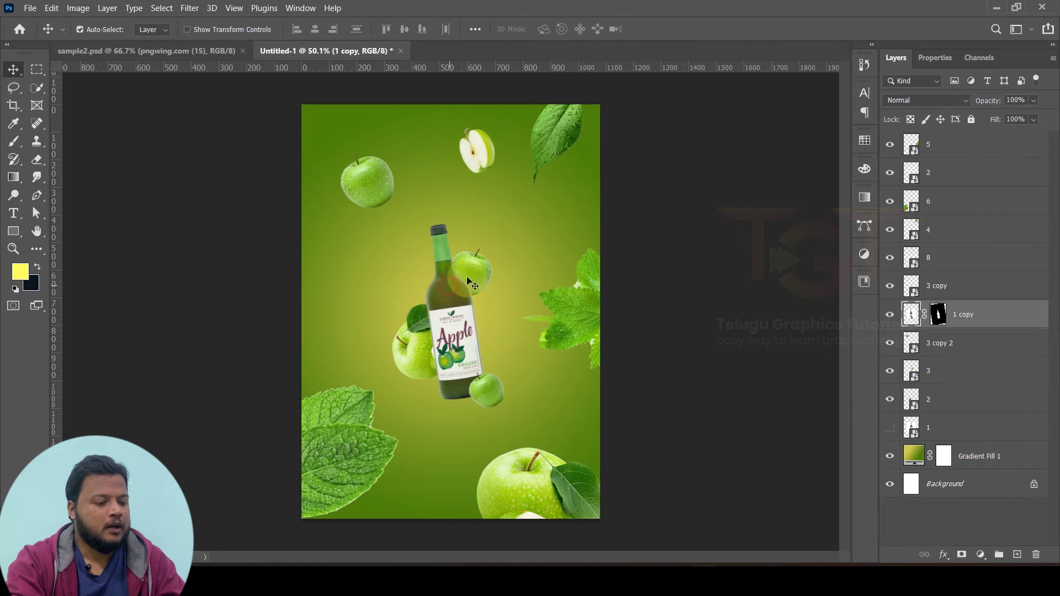
pyautogui.keyDown('shift'); pyautogui.click(477, 264); pyautogui.keyUp('shift')
pyautogui.keyDown('shift'); pyautogui.click(415, 344); pyautogui.keyUp('shift')
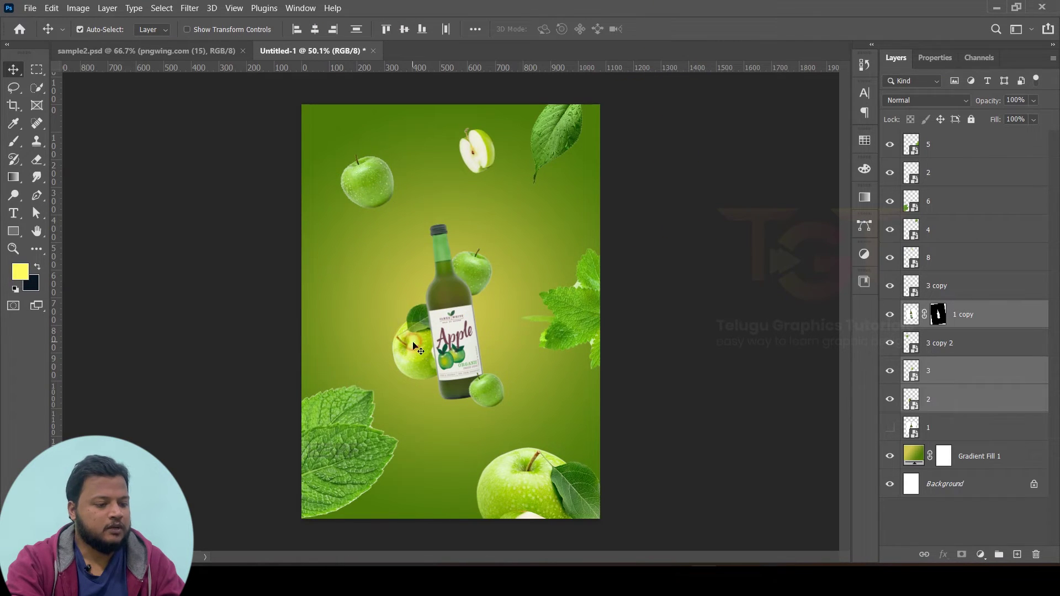
pyautogui.keyDown('shift'); pyautogui.click(481, 391); pyautogui.keyUp('shift')
pyautogui.press('ctrl')
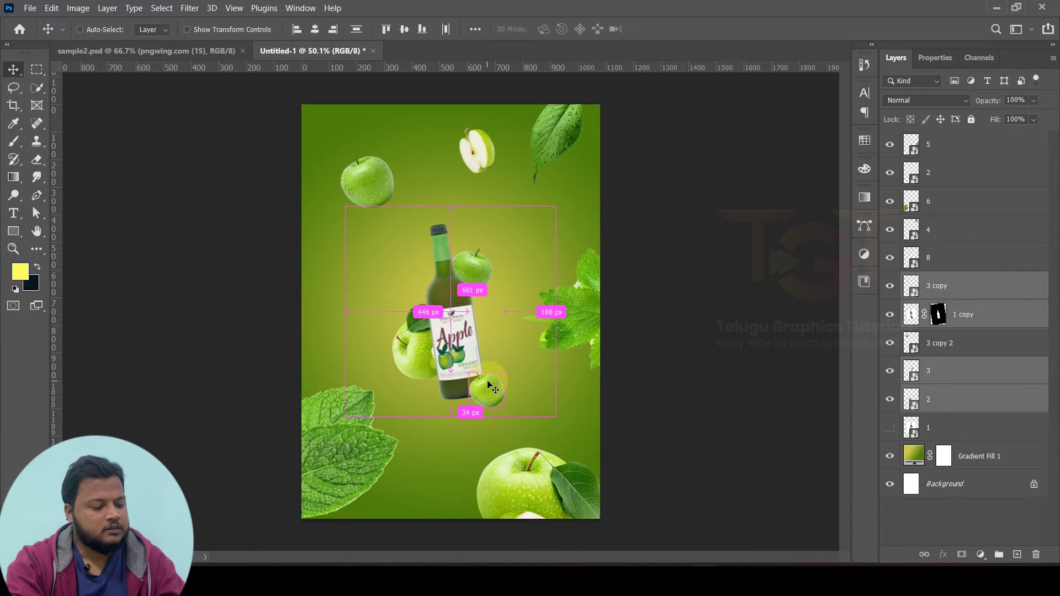
pyautogui.hotkey('ctrl', 't')
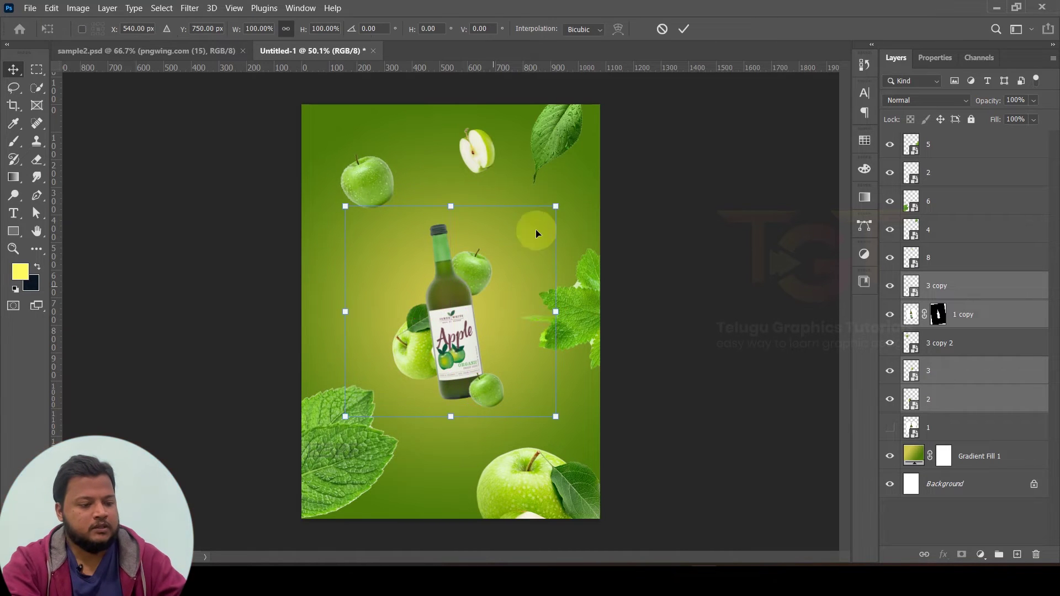
pyautogui.moveTo(552, 209)
pyautogui.mouseDown()
pyautogui.moveTo(582, 202)
pyautogui.moveTo(556, 178)
pyautogui.moveTo(573, 181)
pyautogui.mouseUp()
pyautogui.click(684, 28)
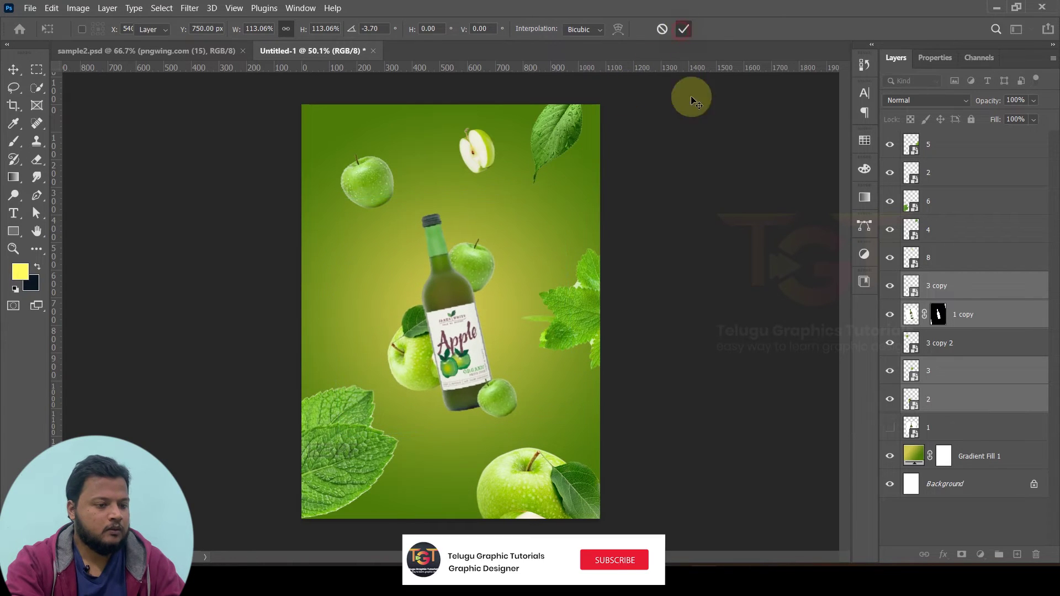
# Step: Deselect, then nudge the large bottom apple back into place
pyautogui.click(683, 234)
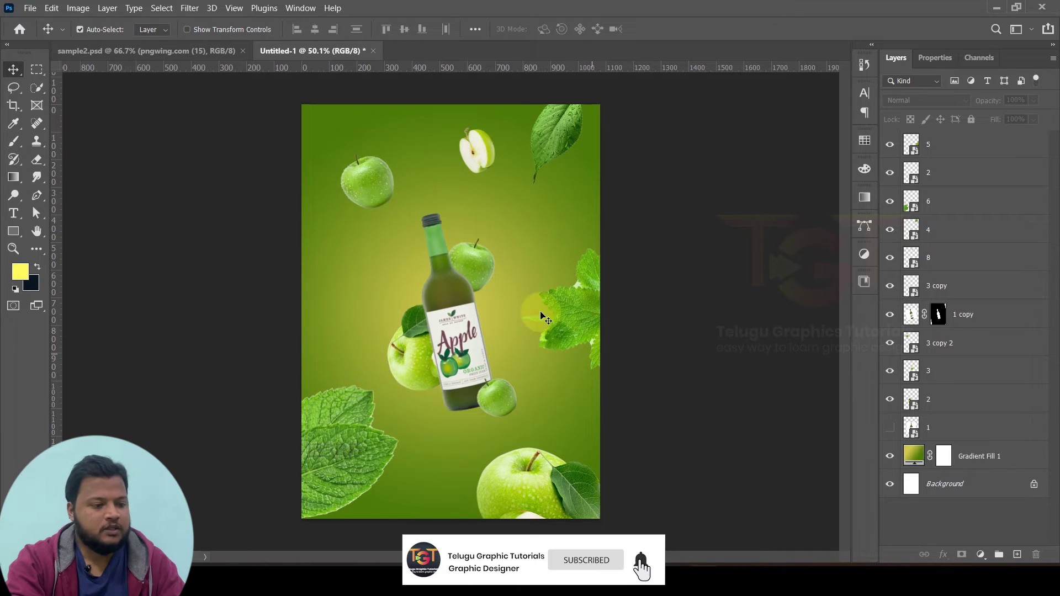
pyautogui.click(535, 495)
pyautogui.moveTo(531, 491); pyautogui.dragTo(538, 479)
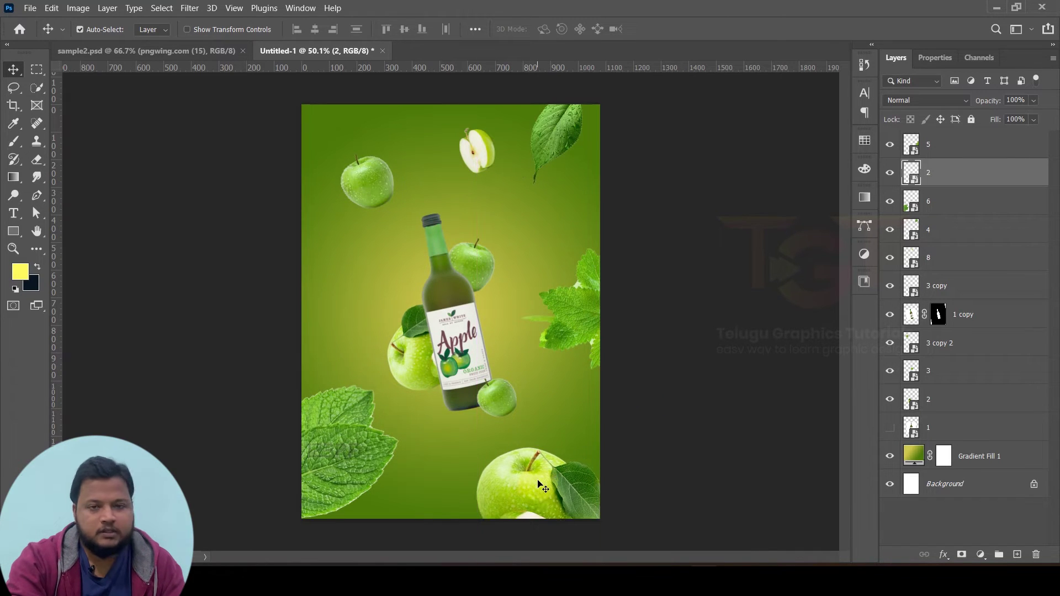
# Step: Apply a 5-pixel Gaussian Blur to the bottom-right apple layer 2
pyautogui.click(189, 9)
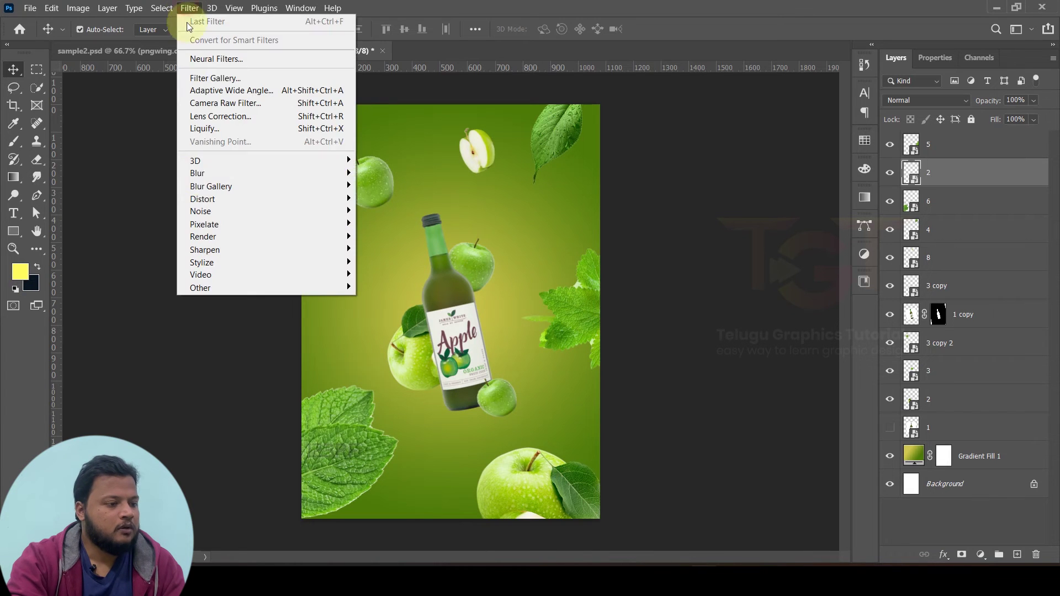
pyautogui.click(407, 223)
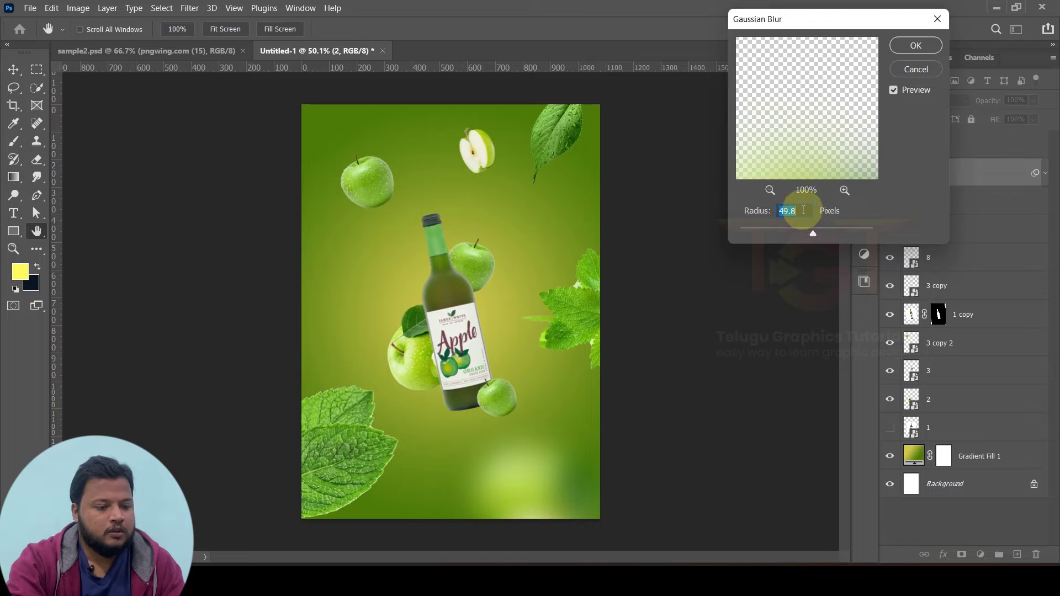
pyautogui.moveTo(784, 226); pyautogui.dragTo(770, 231)
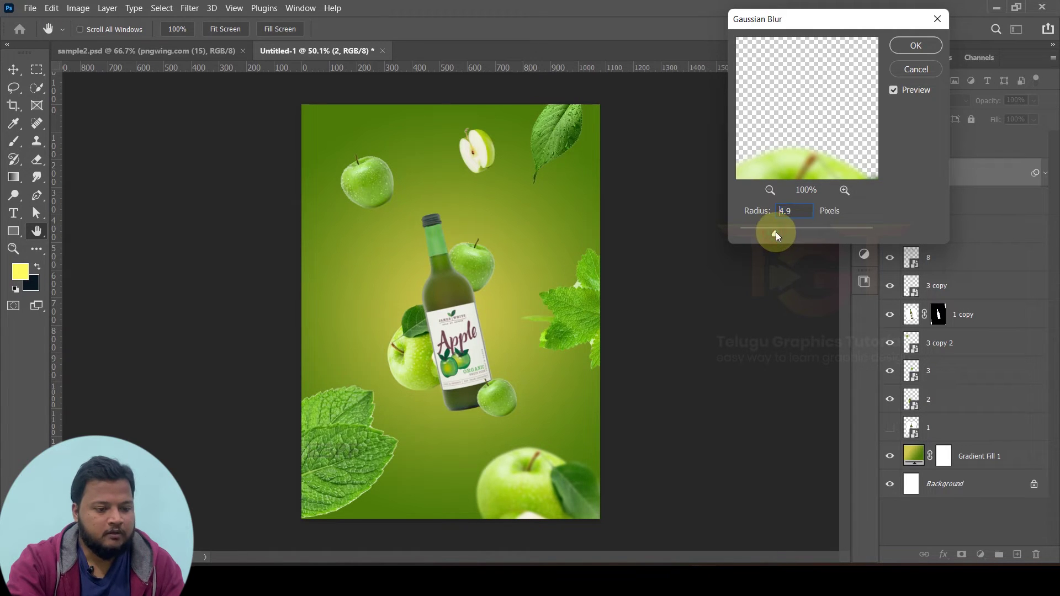
pyautogui.moveTo(776, 233); pyautogui.dragTo(777, 233)
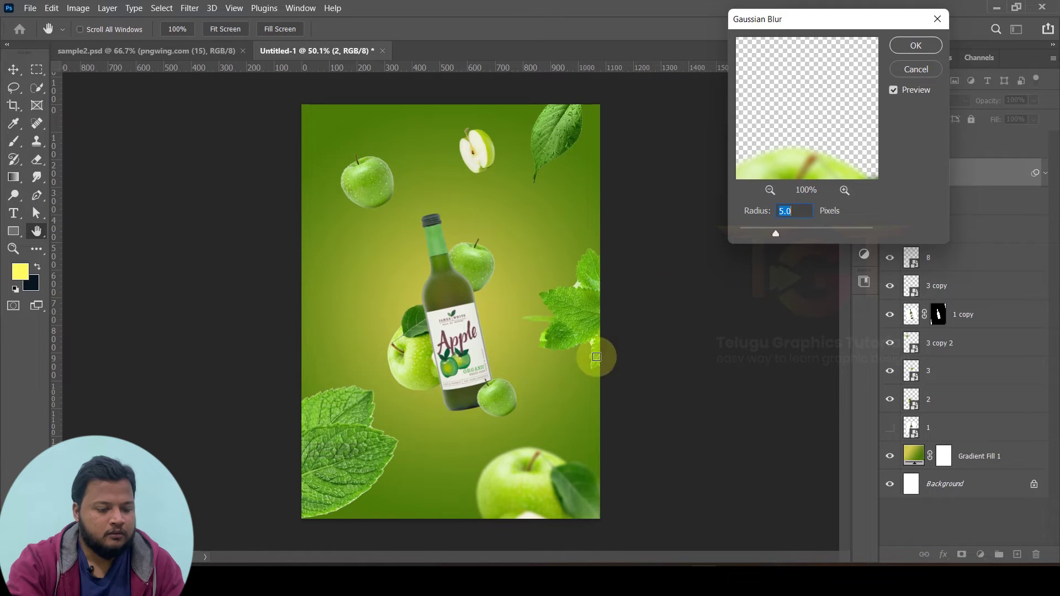
pyautogui.click(904, 52)
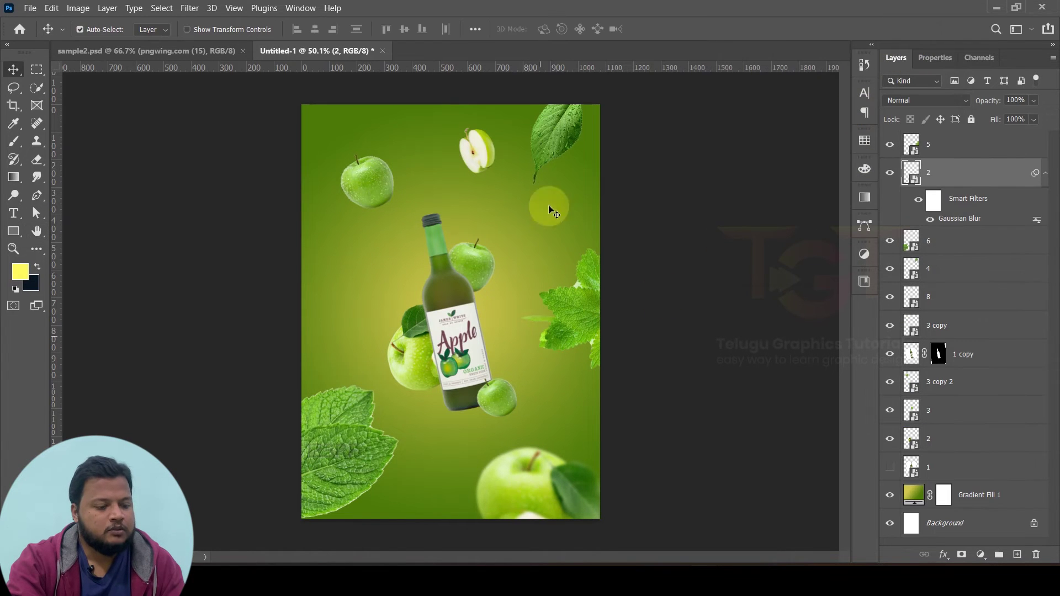
# Step: Apply the same 5-pixel Gaussian Blur to top-right leaf layer 4
pyautogui.click(555, 133)
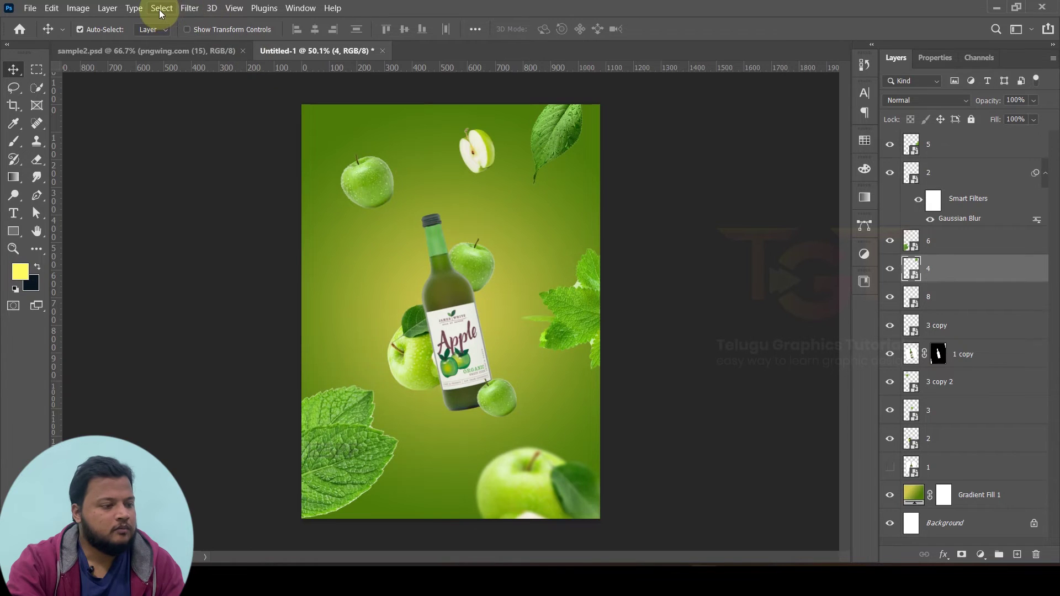
pyautogui.click(187, 8)
pyautogui.moveTo(197, 173)
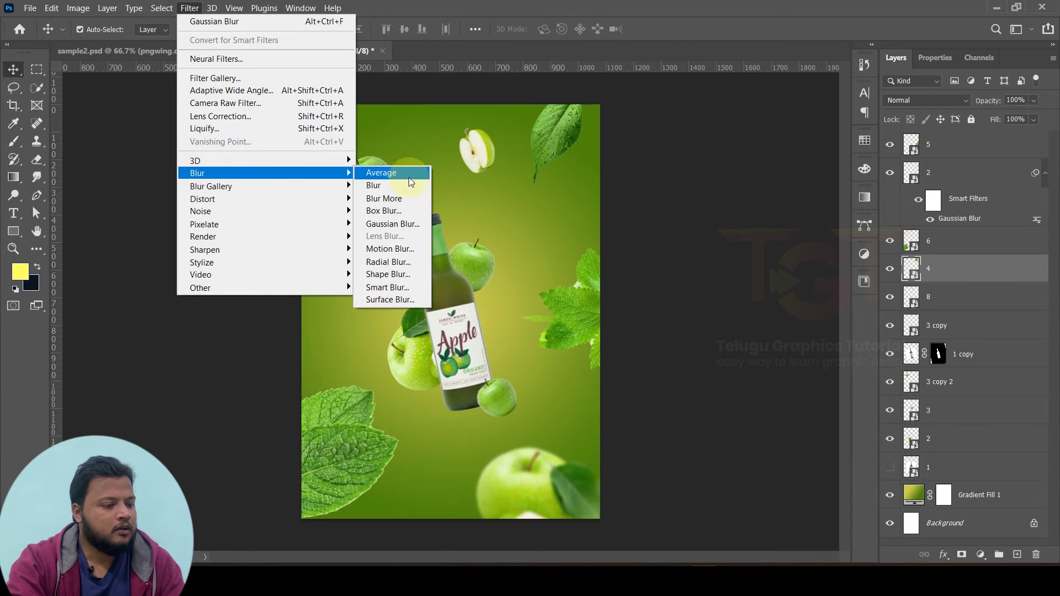
pyautogui.click(393, 223)
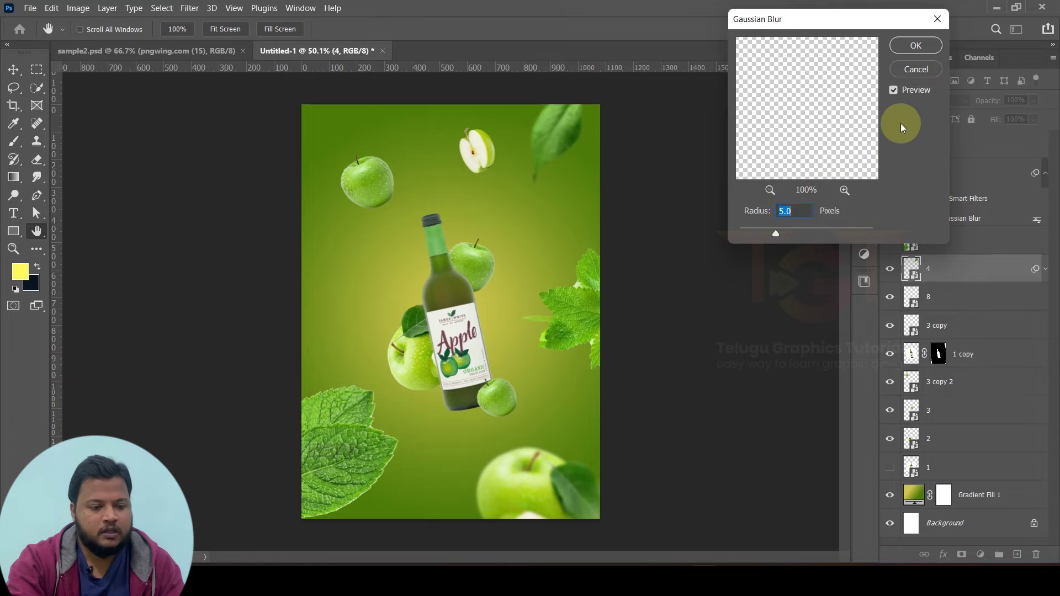
pyautogui.click(923, 48)
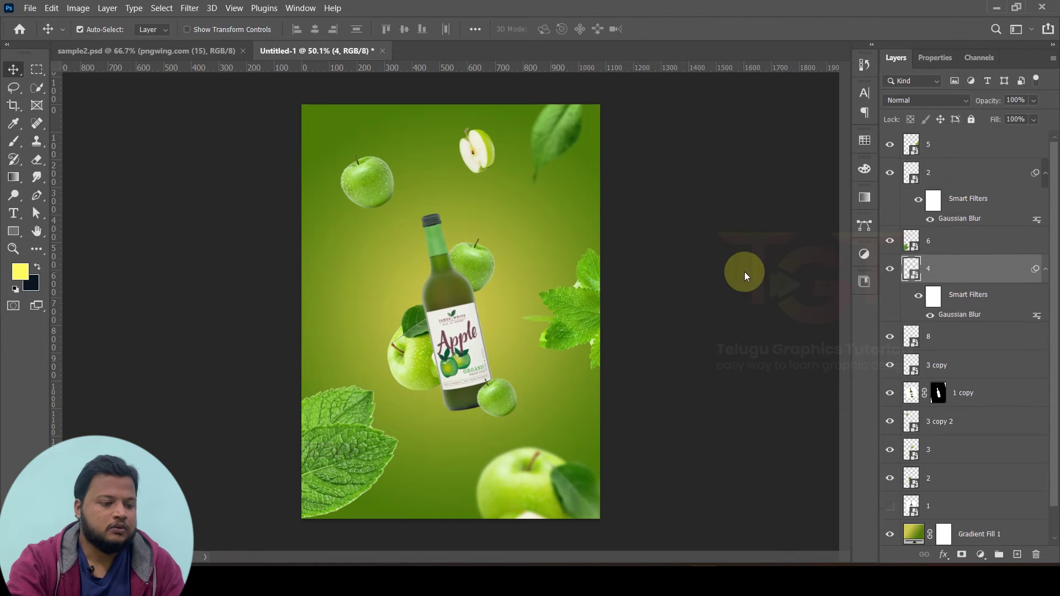
# Step: Apply a Motion Blur of angle 90° and distance 20 px to leaf layer 6
pyautogui.click(330, 450)
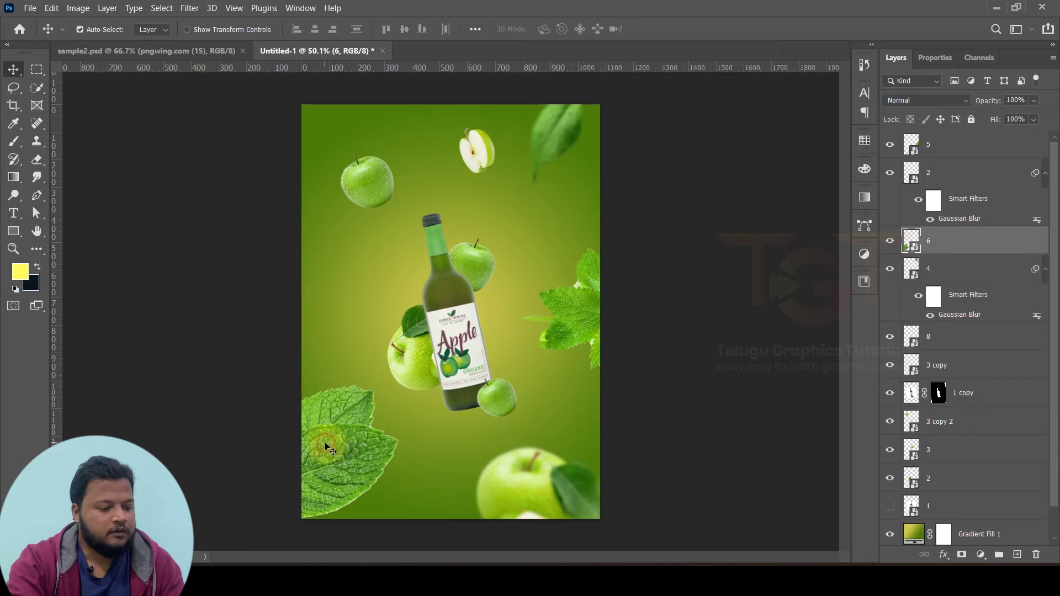
pyautogui.click(188, 8)
pyautogui.moveTo(249, 174)
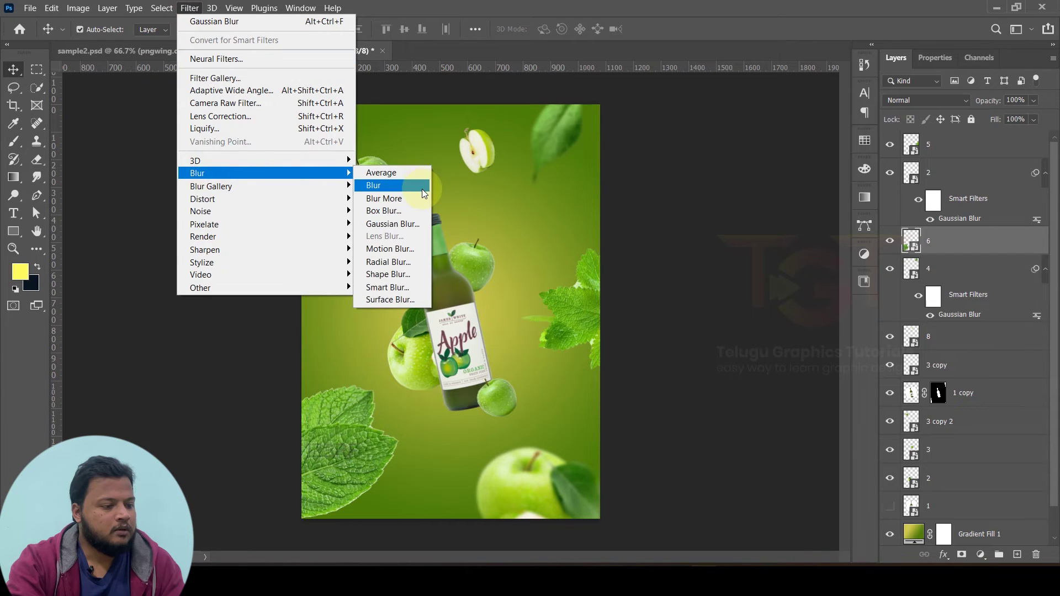
pyautogui.click(390, 249)
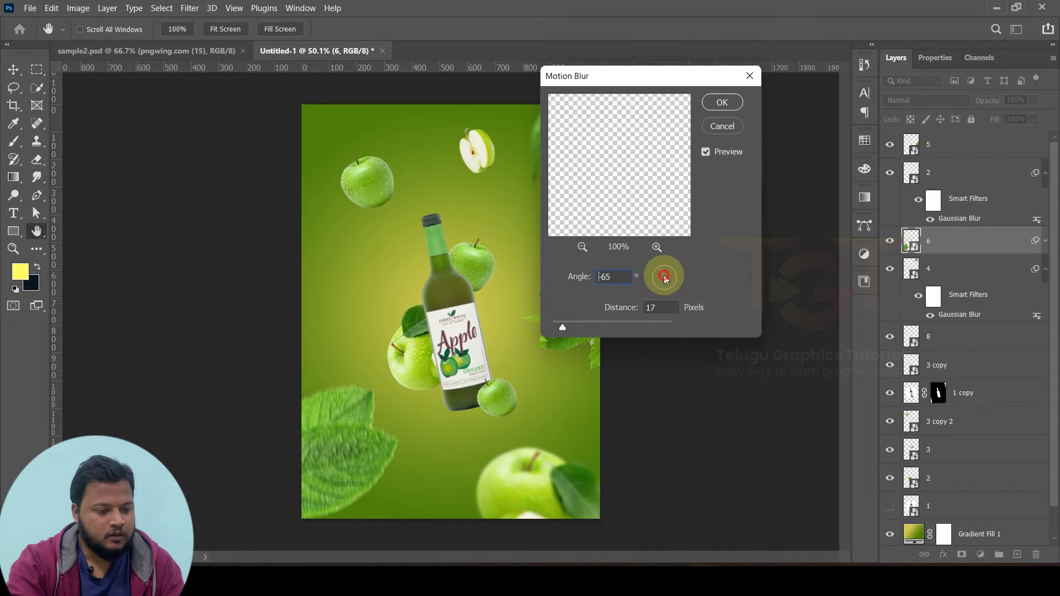
pyautogui.moveTo(664, 272); pyautogui.dragTo(662, 272)
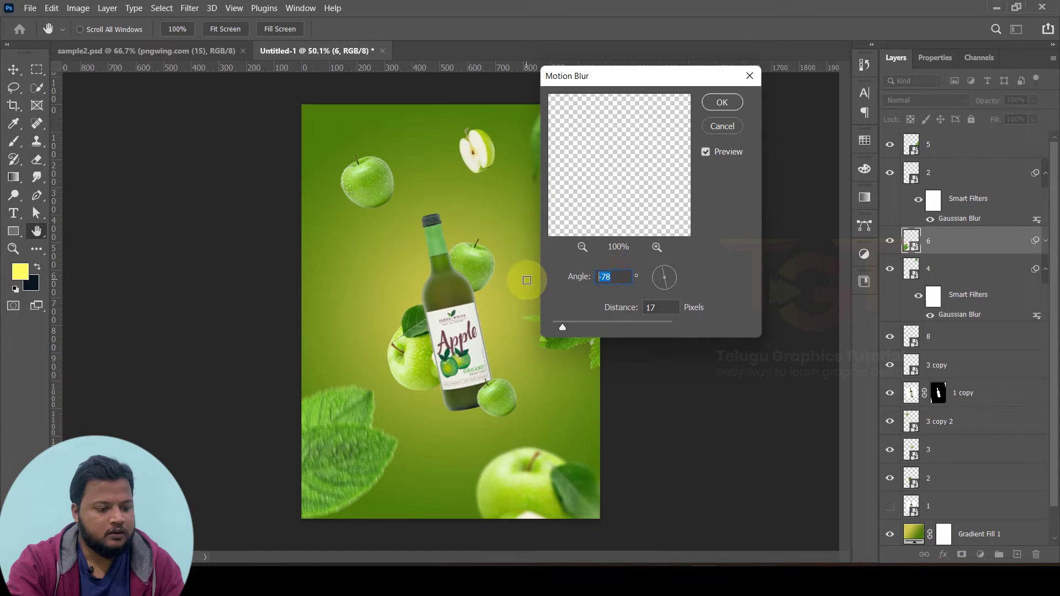
pyautogui.write('90')
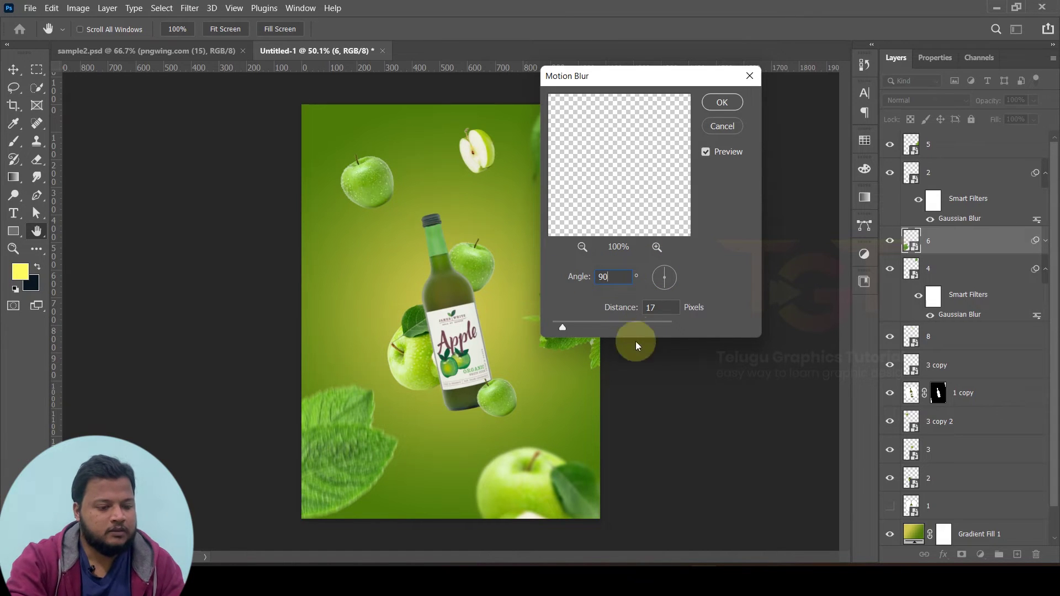
pyautogui.click(572, 326)
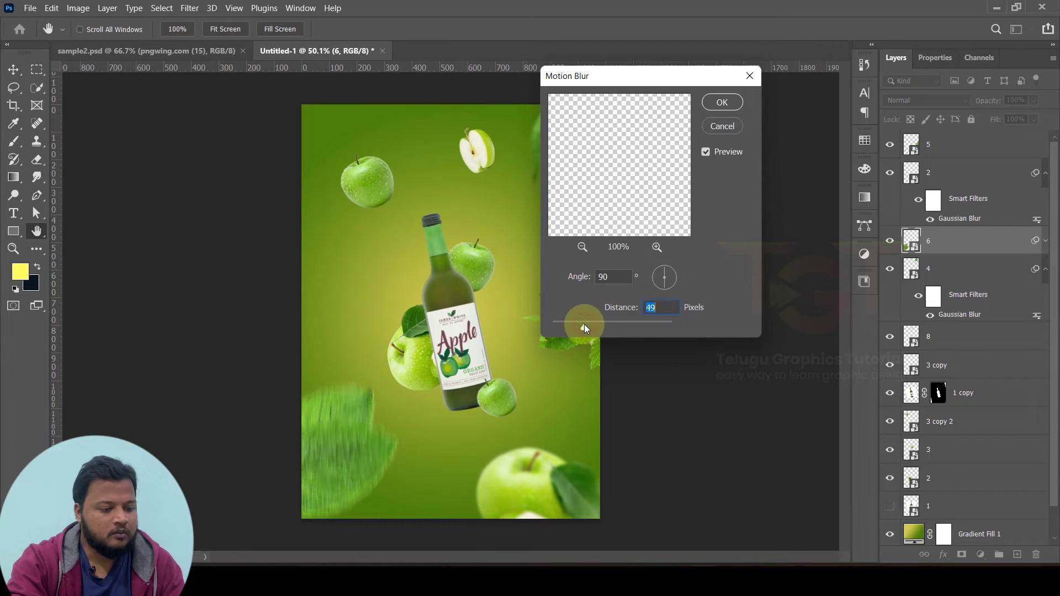
pyautogui.moveTo(584, 325); pyautogui.dragTo(565, 326)
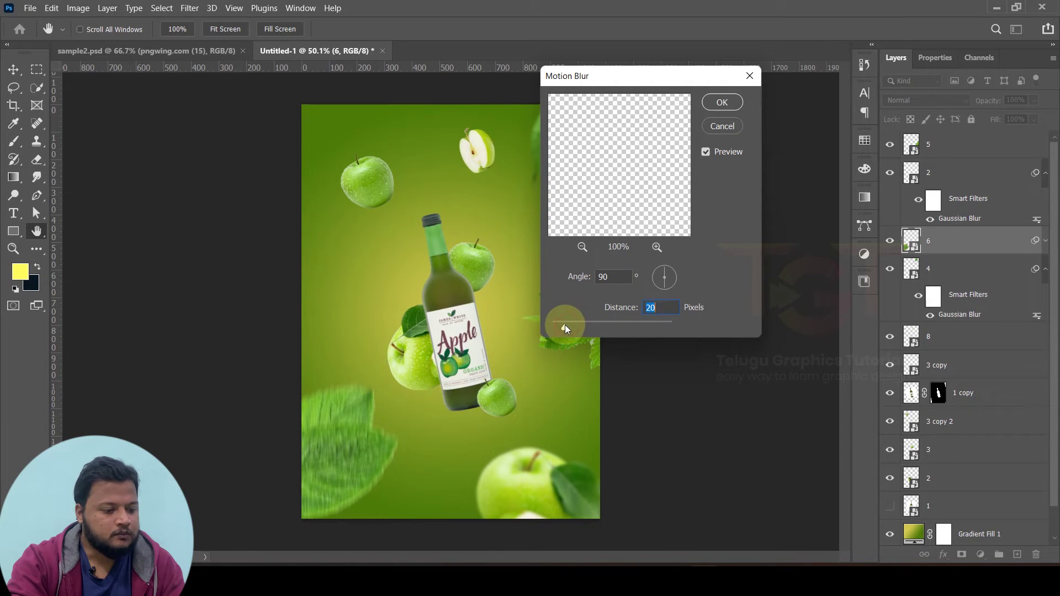
pyautogui.click(723, 101)
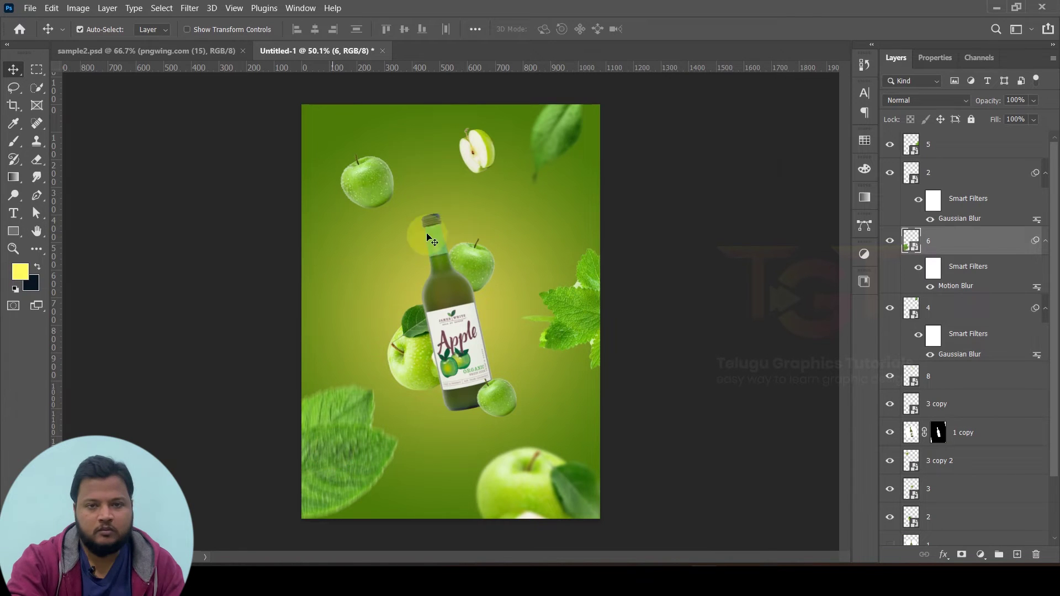
# Step: Apply the same 90°, 20-pixel Motion Blur to sliced apple layer 8
pyautogui.click(483, 142)
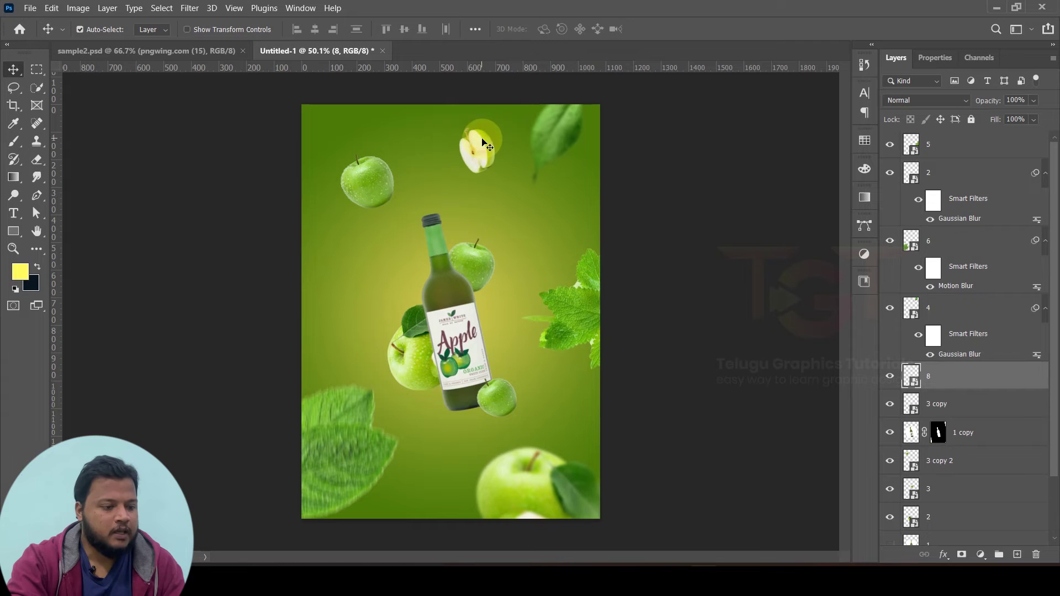
pyautogui.click(193, 9)
pyautogui.moveTo(197, 174)
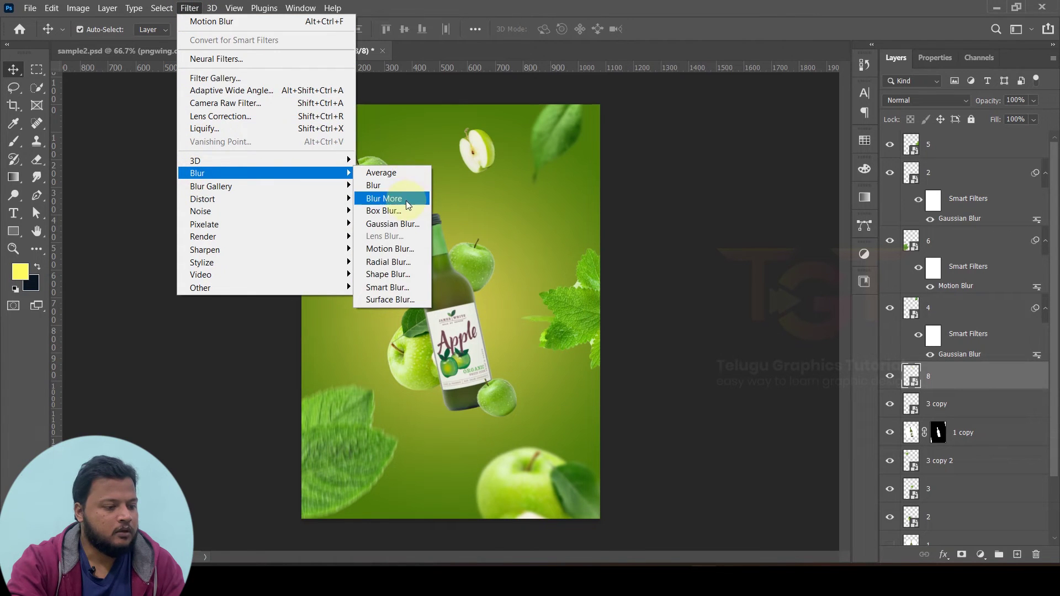
pyautogui.click(392, 249)
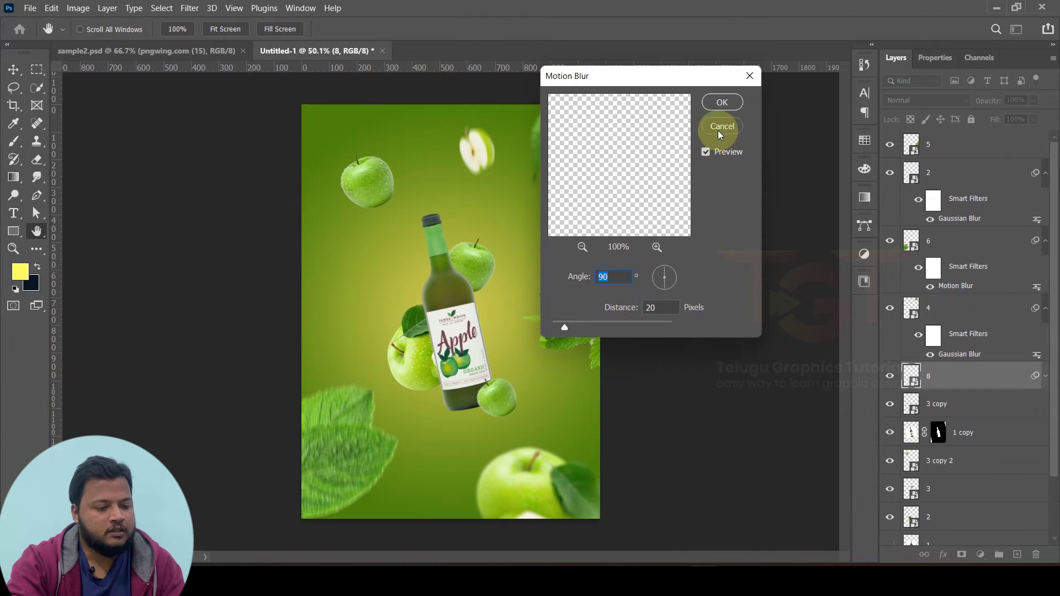
pyautogui.click(712, 103)
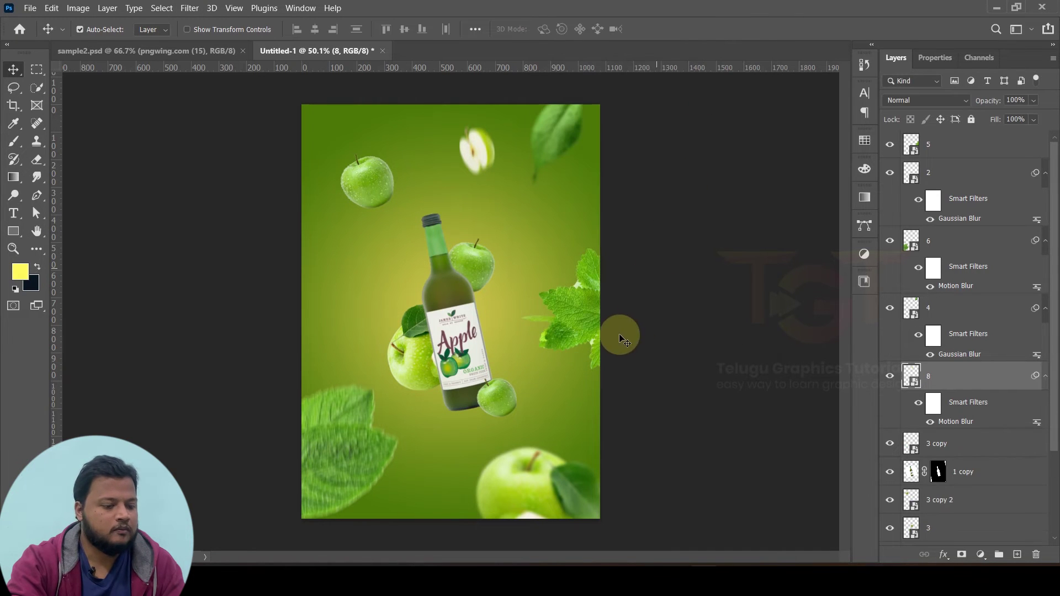
# Step: Place a water splash as layer 10, rotated and sized around the bottle's base
pyautogui.hotkey('alt', 'Tab')
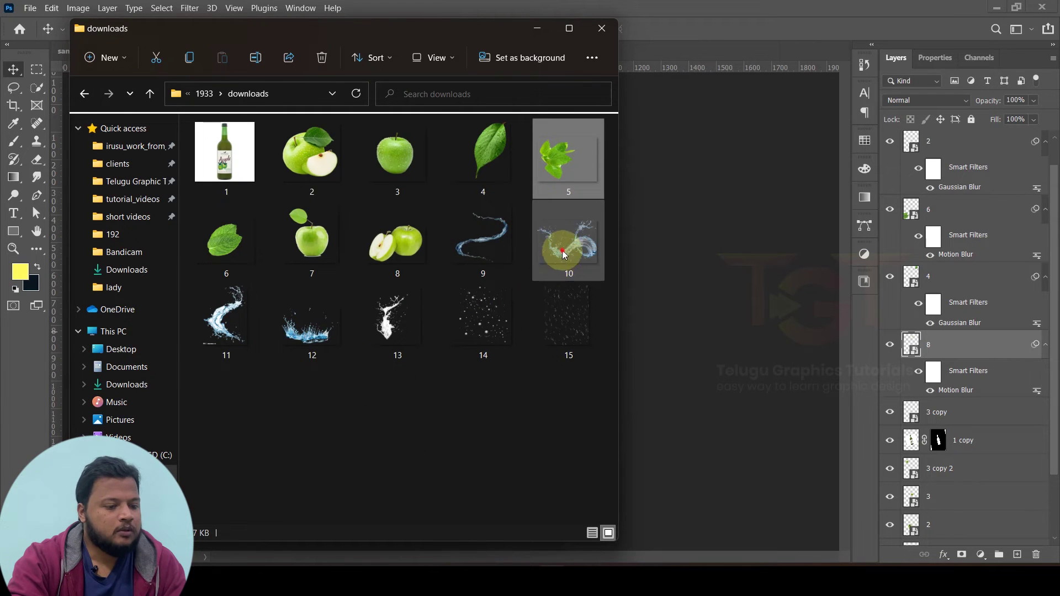
pyautogui.moveTo(560, 246)
pyautogui.mouseDown()
pyautogui.moveTo(666, 274)
pyautogui.moveTo(666, 284)
pyautogui.mouseUp()
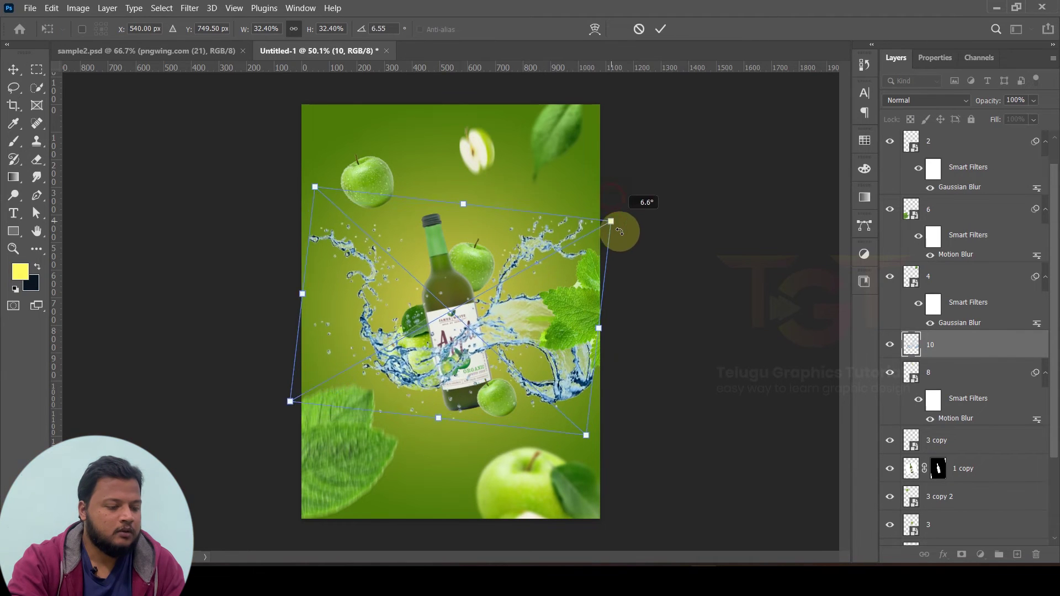
pyautogui.moveTo(610, 196)
pyautogui.mouseDown()
pyautogui.moveTo(604, 272)
pyautogui.moveTo(499, 296)
pyautogui.moveTo(497, 245)
pyautogui.mouseUp()
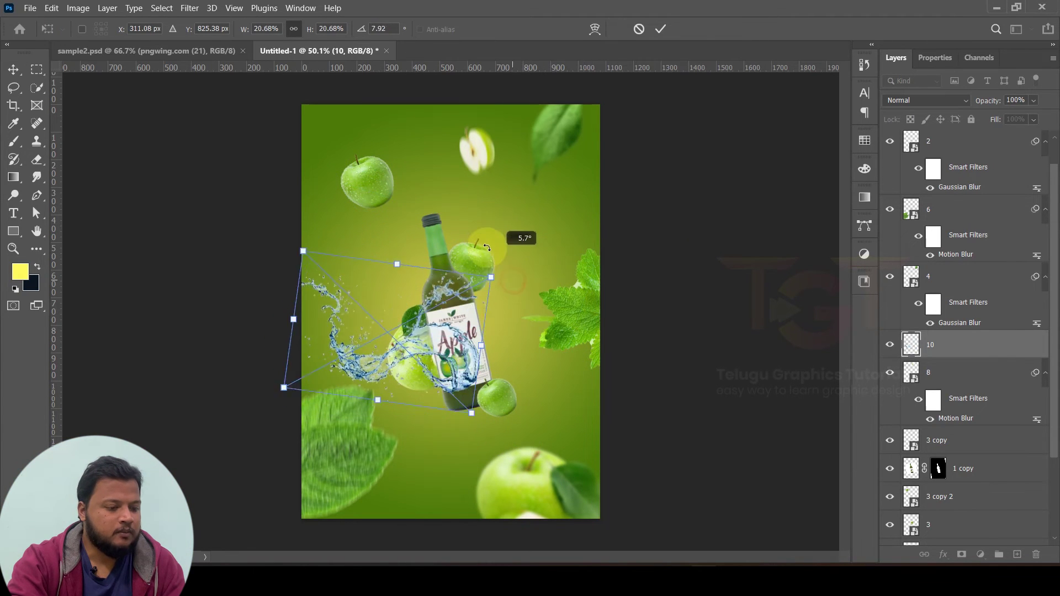
pyautogui.moveTo(465, 333); pyautogui.dragTo(506, 339)
pyautogui.click(658, 31)
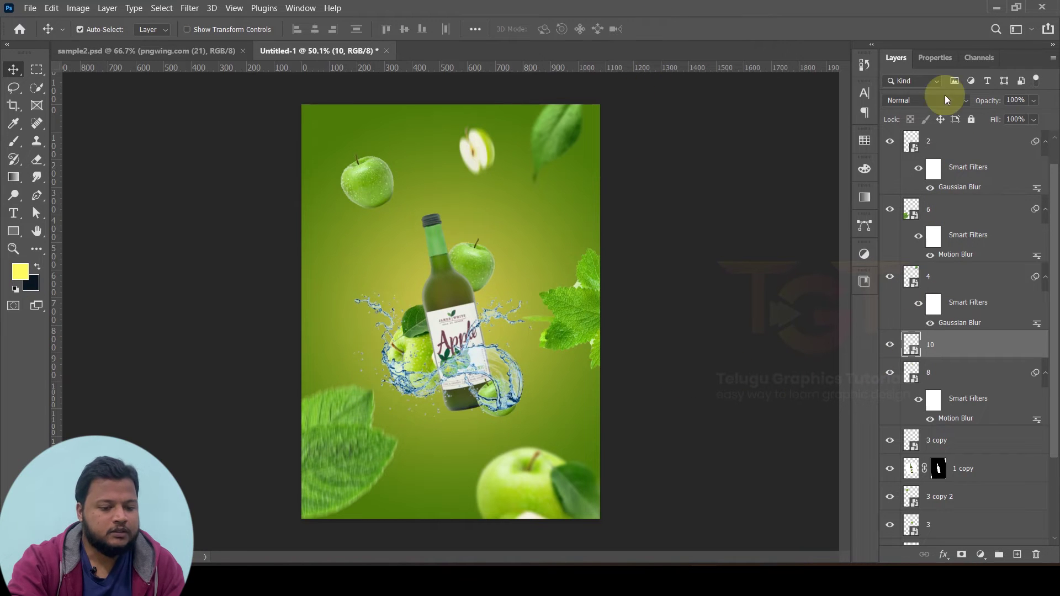
# Step: Set splash layer 10 to Divide blend mode so it glows yellow
pyautogui.click(908, 103)
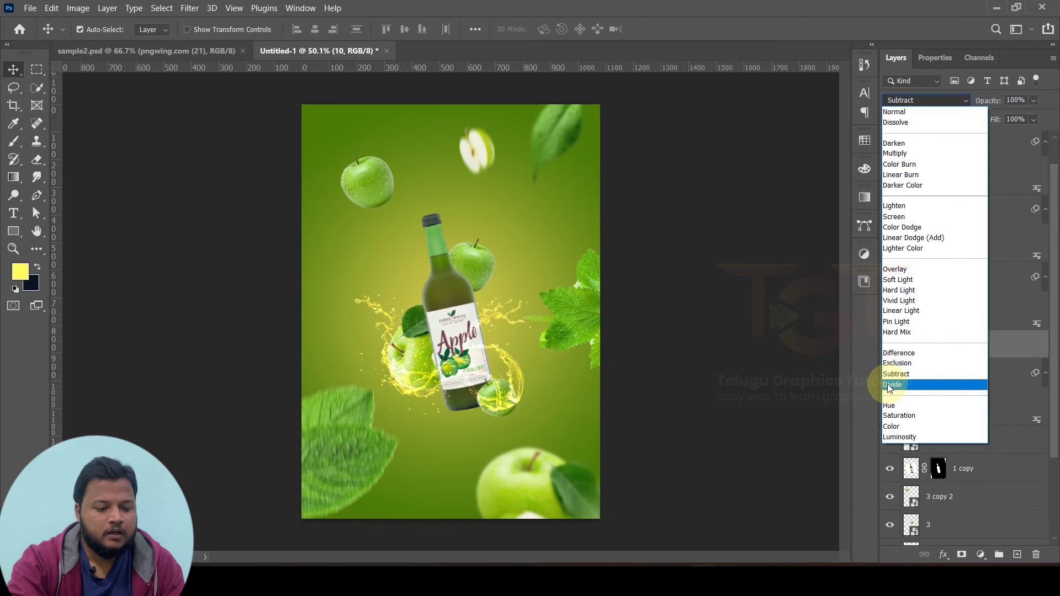
pyautogui.click(890, 385)
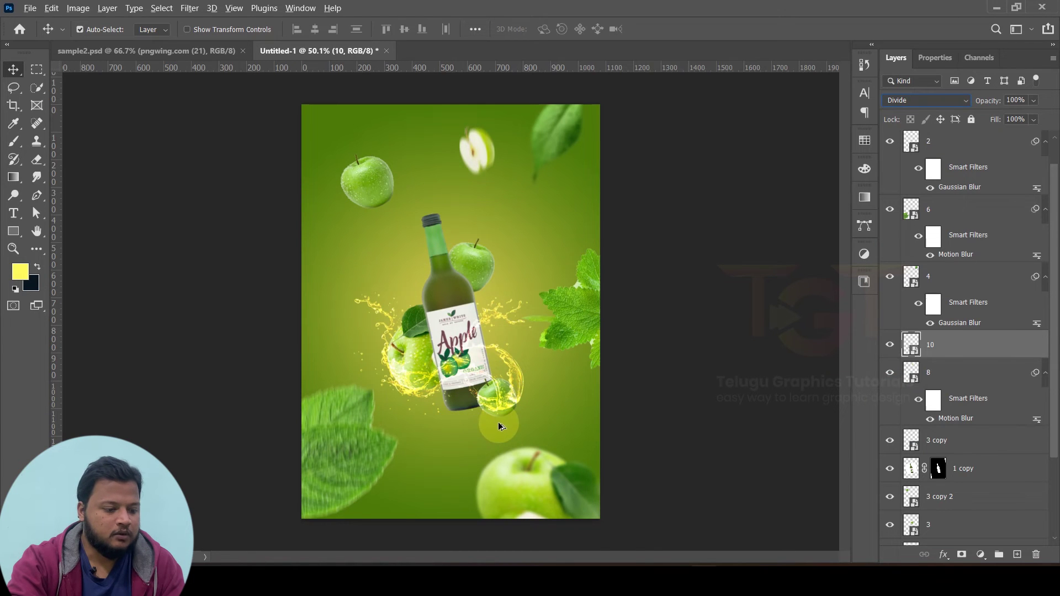
pyautogui.scroll(3, 498, 422)
pyautogui.scroll(2, 523, 416)
pyautogui.scroll(-1, 552, 397)
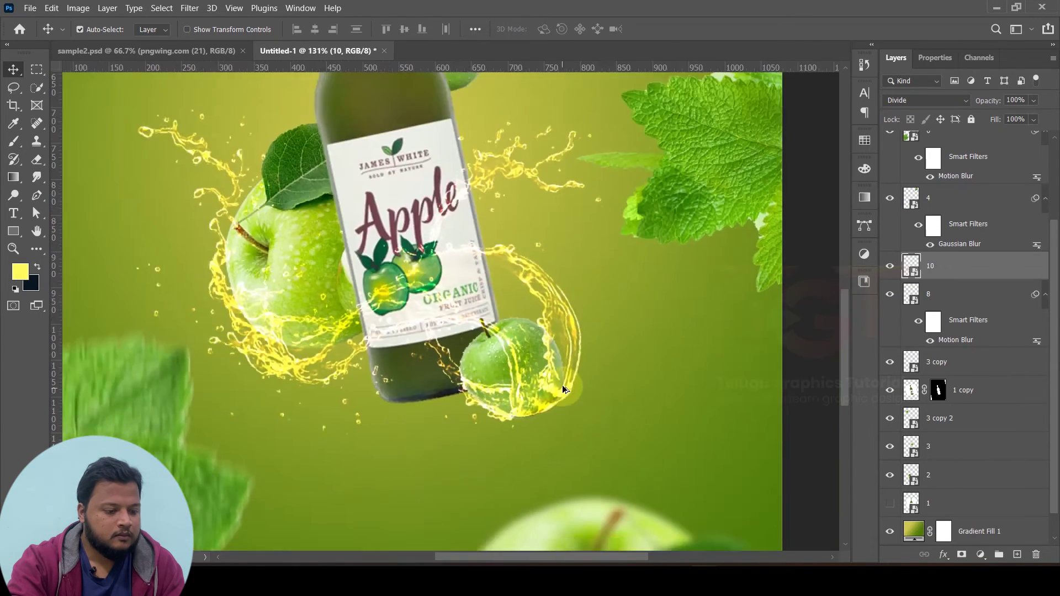
pyautogui.scroll(-3, 562, 385)
pyautogui.click(612, 373)
pyautogui.scroll(2, 446, 377)
pyautogui.scroll(-2, 447, 375)
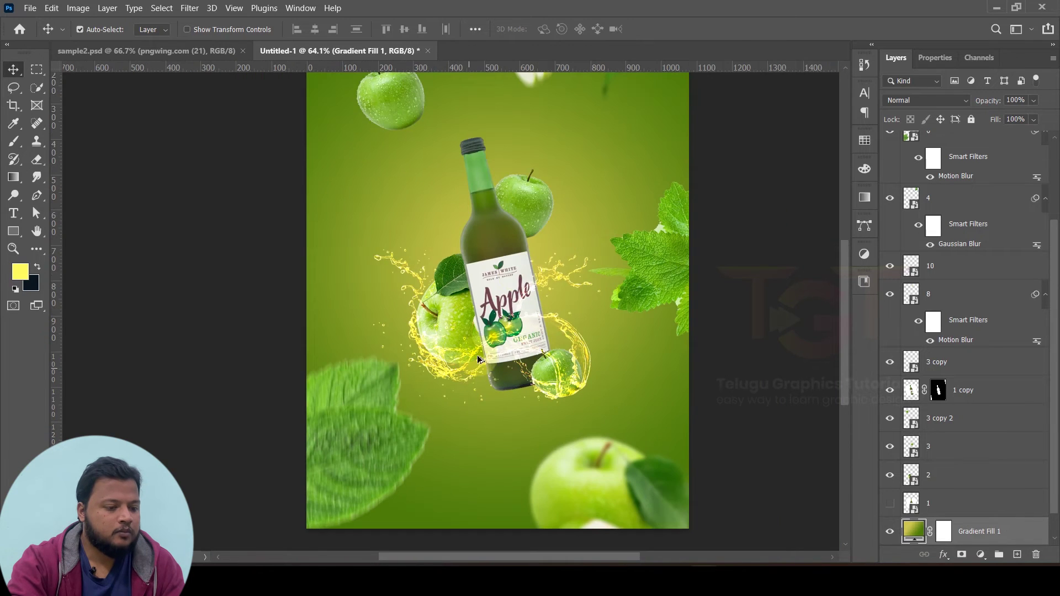
pyautogui.scroll(-2, 533, 301)
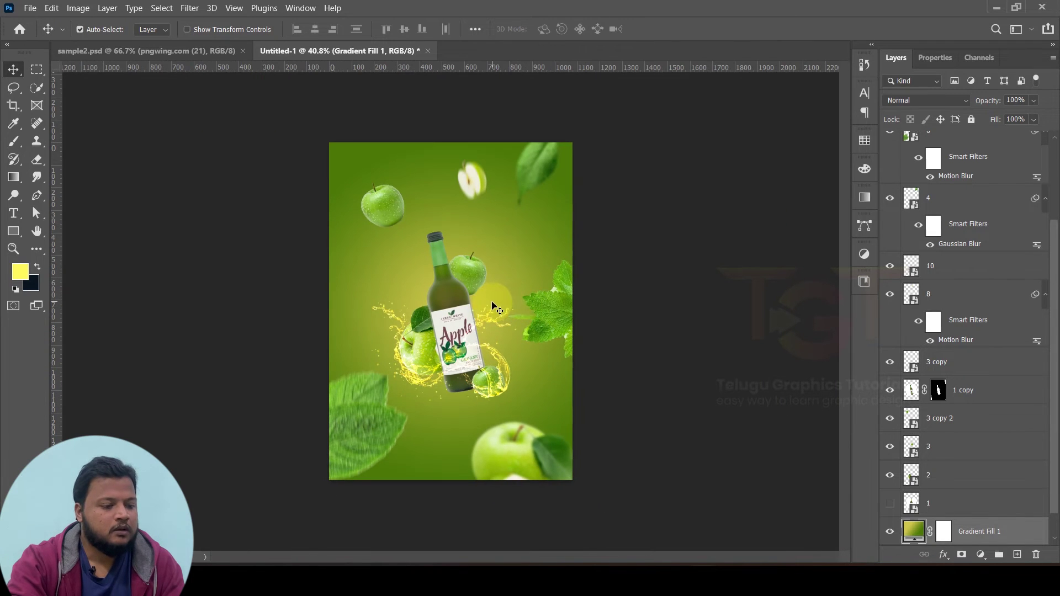
pyautogui.hotkey('alt', 'Tab')
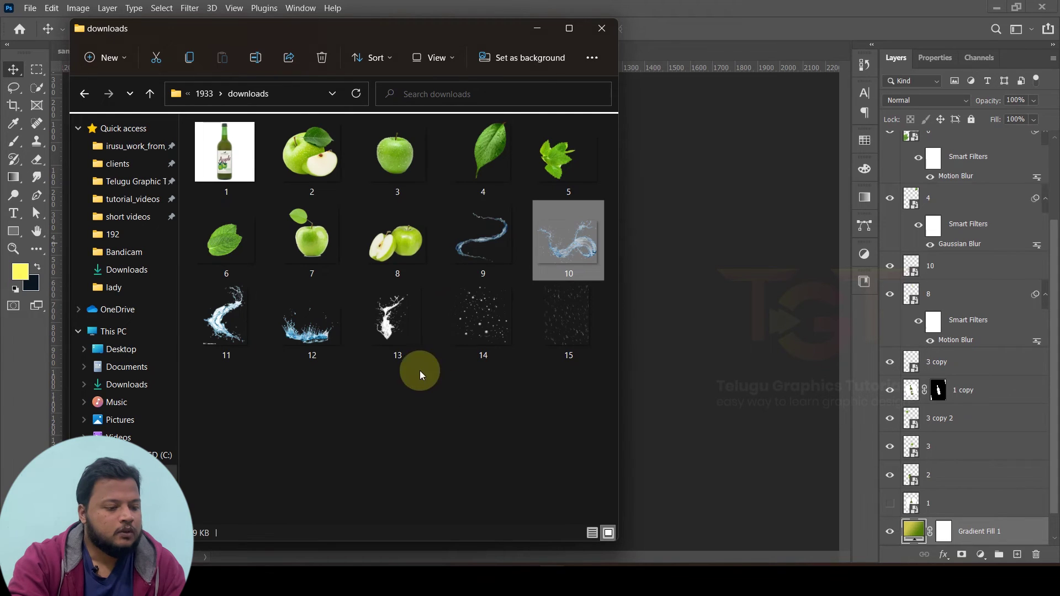
# Step: Place splash image 13 enlarged and slightly tilted behind the bottle top
pyautogui.click(656, 290)
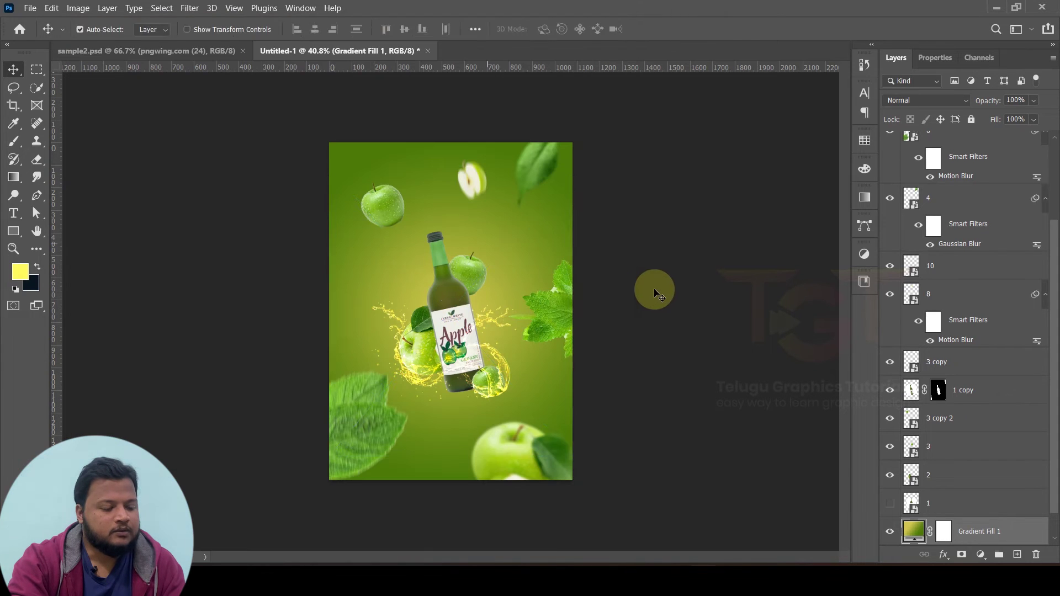
pyautogui.moveTo(320, 450)
pyautogui.mouseDown()
pyautogui.moveTo(407, 398)
pyautogui.moveTo(397, 407)
pyautogui.mouseUp()
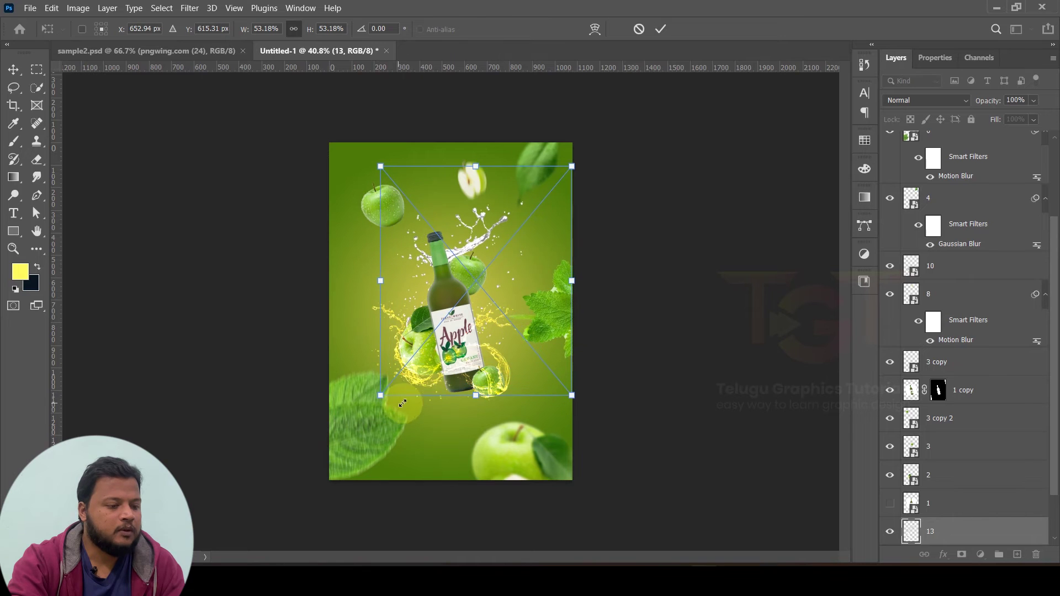
pyautogui.moveTo(613, 152); pyautogui.dragTo(582, 142)
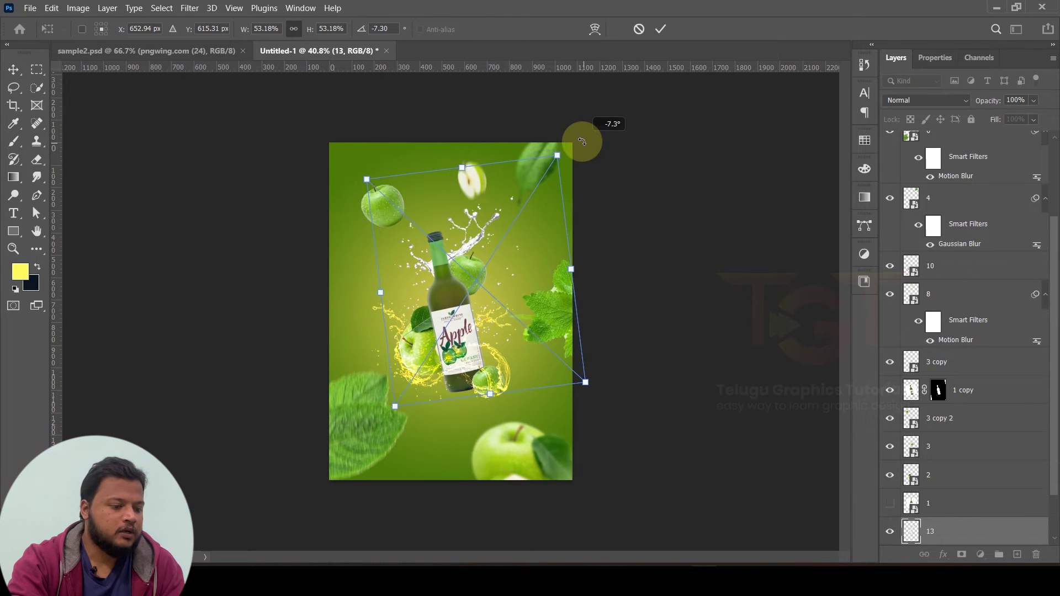
pyautogui.click(660, 29)
# Step: Set splash layer 13 to Divide mode, then select the Gradient Fill 1 layer
pyautogui.click(913, 101)
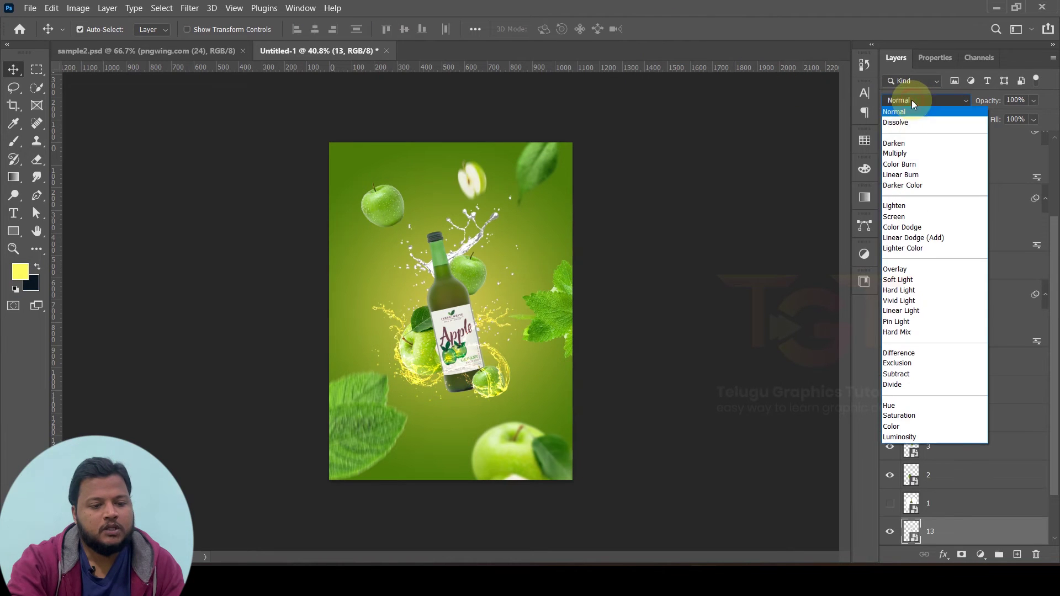
pyautogui.click(916, 385)
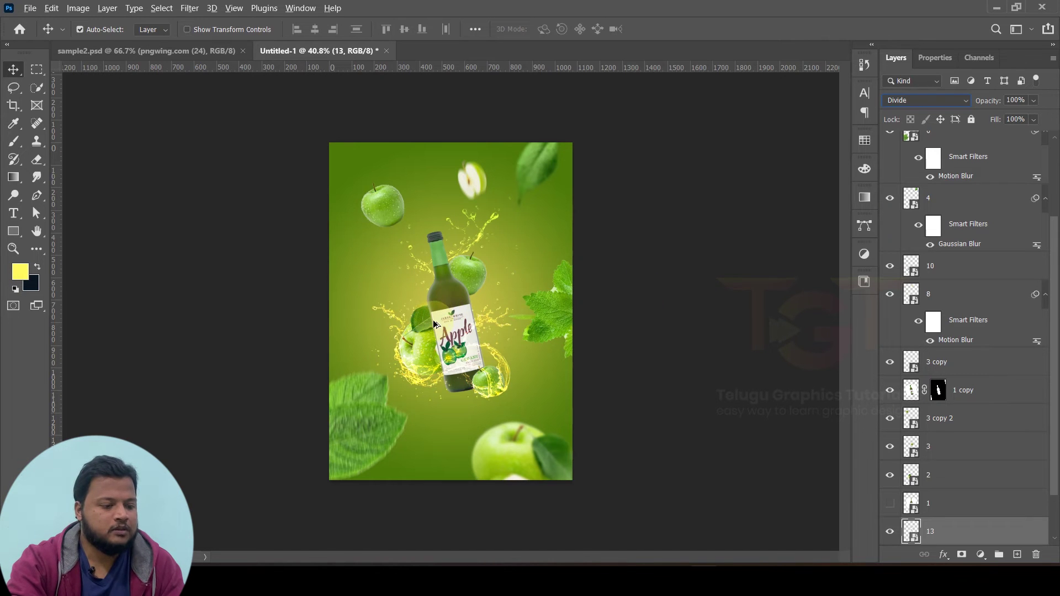
pyautogui.click(443, 305)
pyautogui.scroll(3, 442, 304)
pyautogui.scroll(-2, 442, 304)
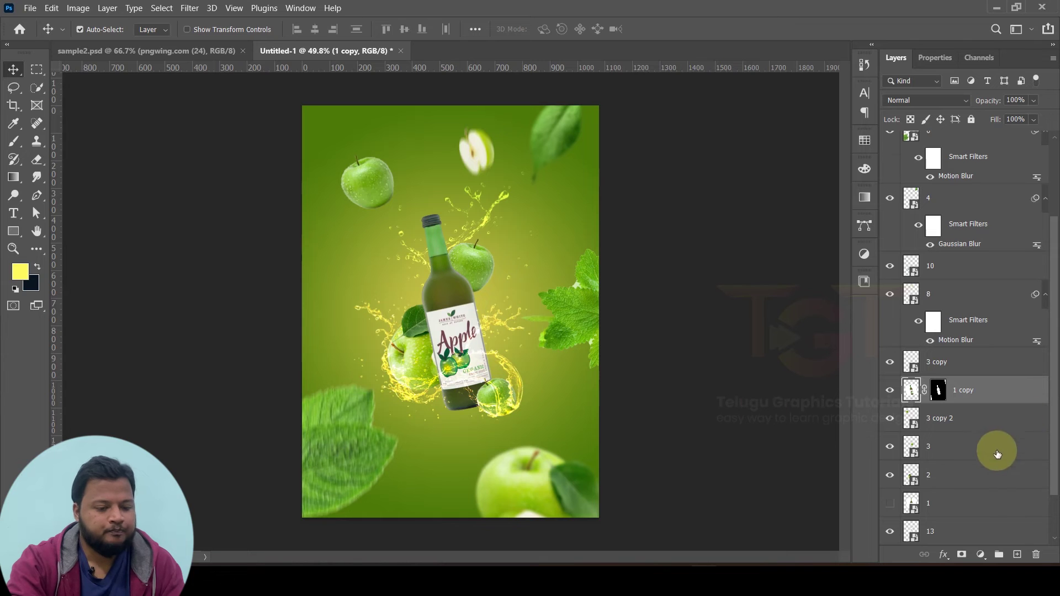
pyautogui.scroll(-2, 983, 453)
pyautogui.click(976, 510)
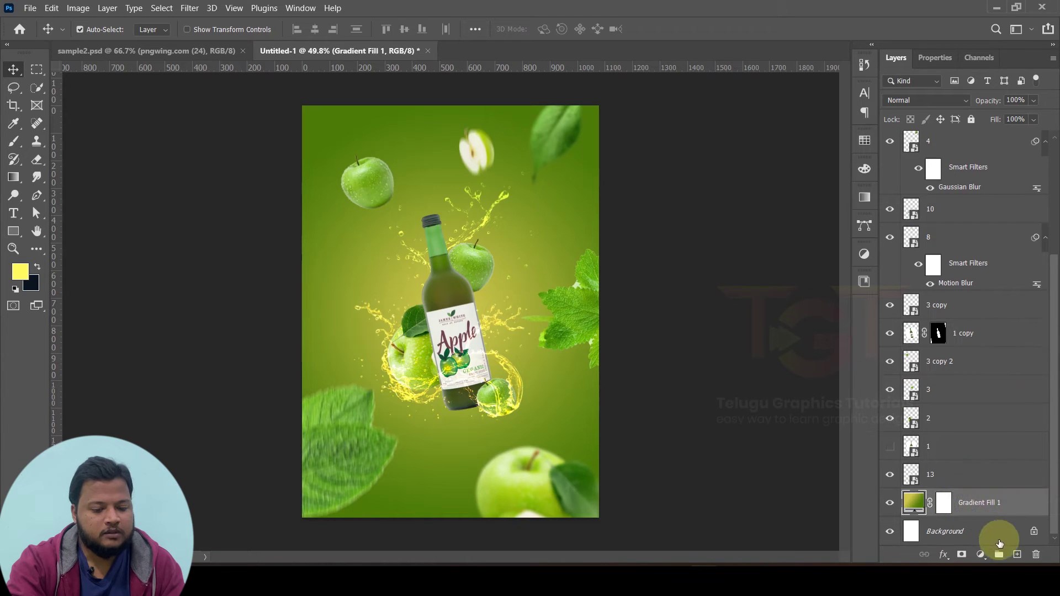
# Step: Add Layer 1 above Gradient Fill 1 and pick the standard Brush tool
pyautogui.click(1016, 554)
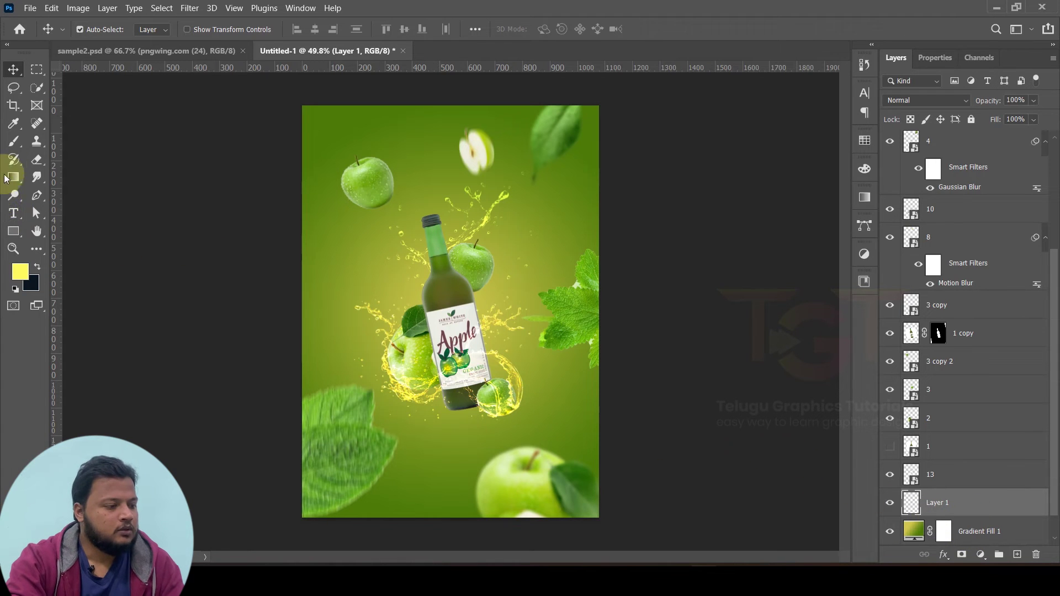
pyautogui.click(13, 142)
pyautogui.click(54, 144)
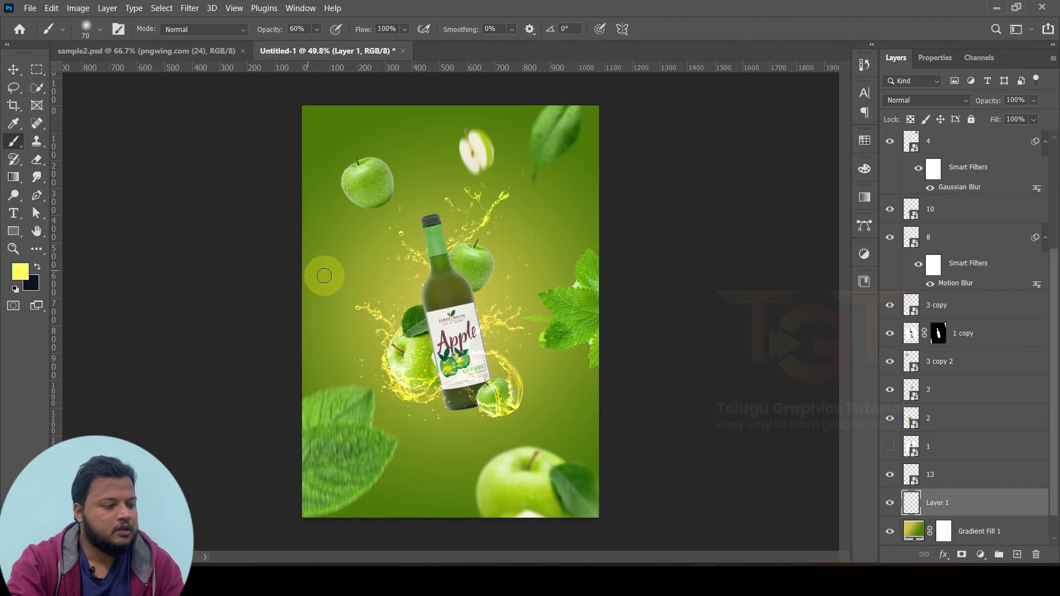
# Step: Sample bright yellow from the juice splash, brush glow by the bottle, then undo the stroke
pyautogui.click(409, 276)
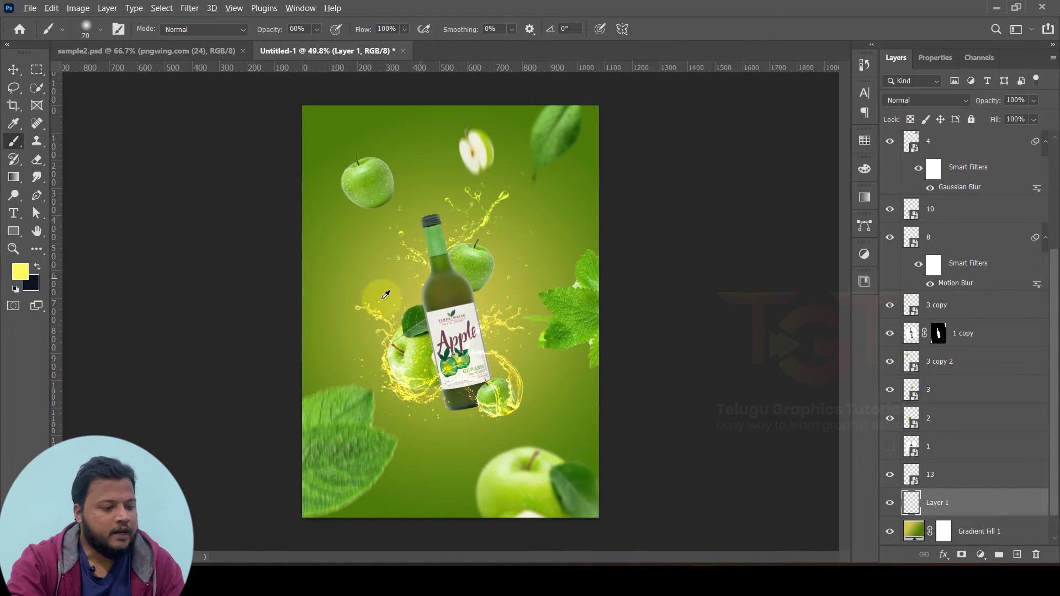
pyautogui.scroll(5, 431, 271)
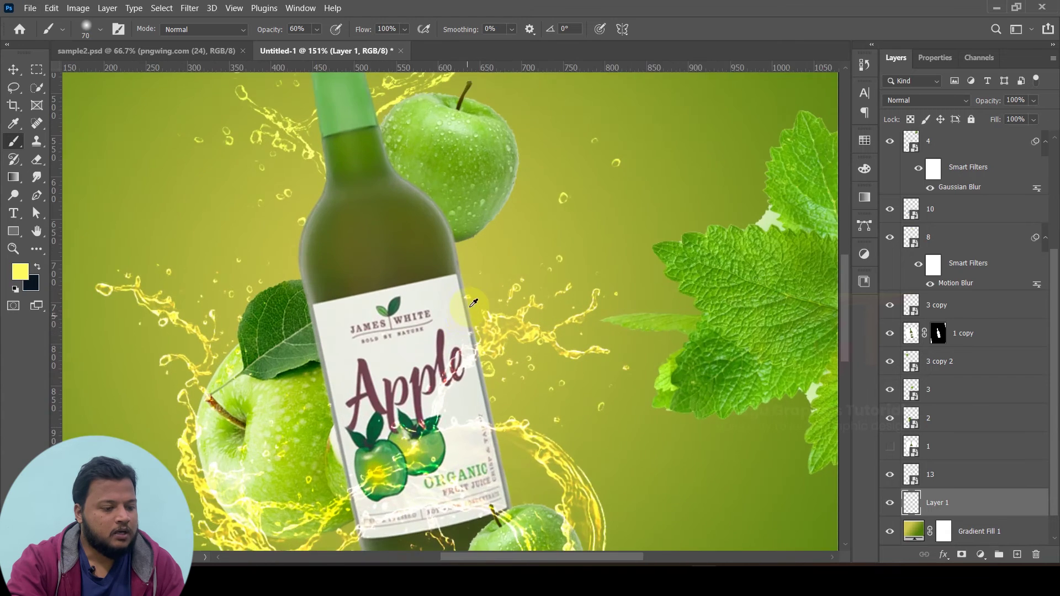
pyautogui.scroll(3, 469, 265)
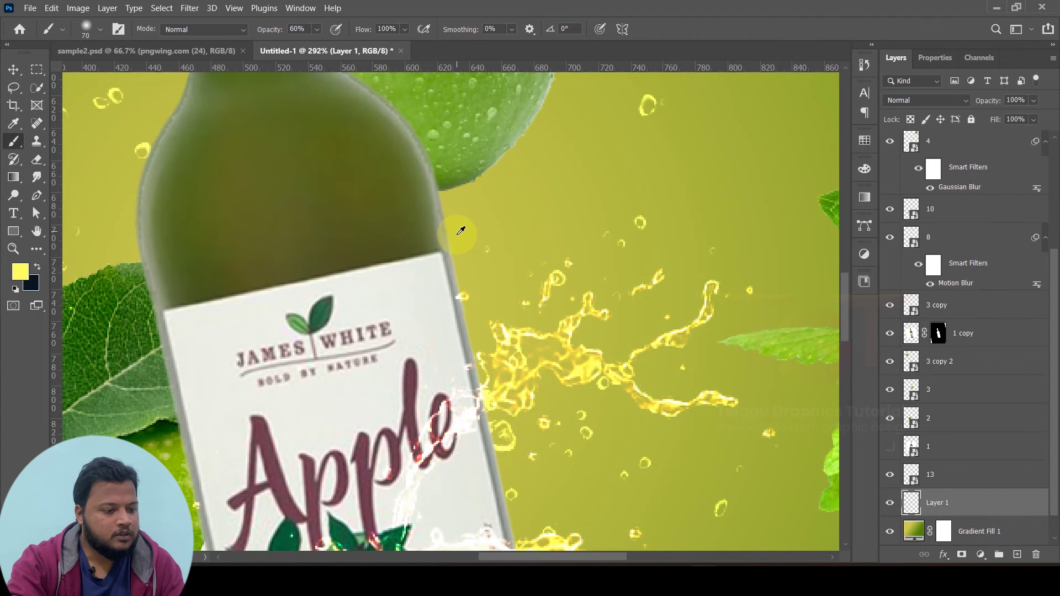
pyautogui.keyDown('alt'); pyautogui.click(461, 232); pyautogui.keyUp('alt')
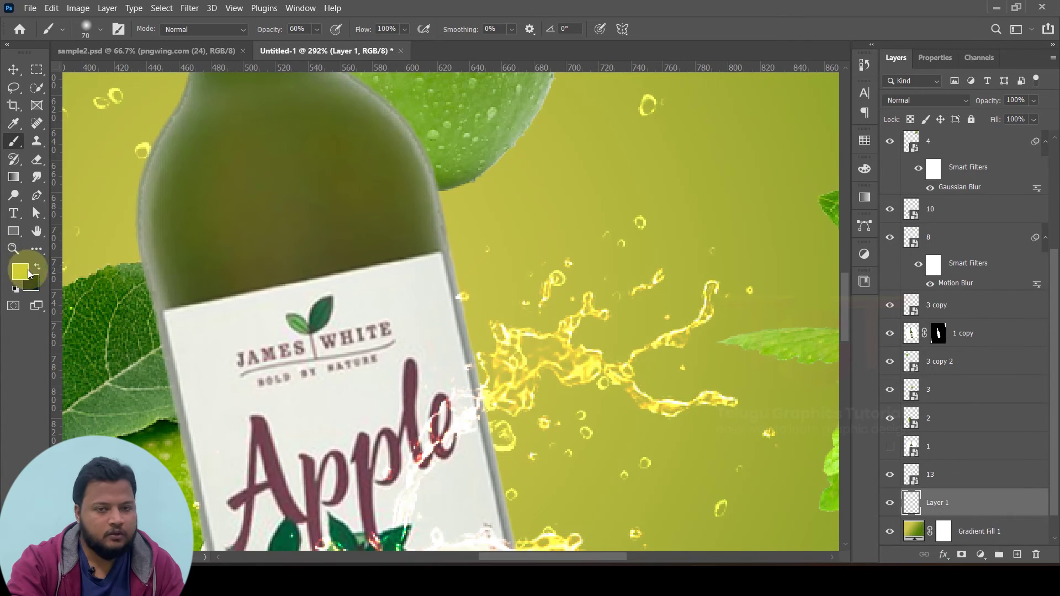
pyautogui.scroll(-5, 497, 309)
pyautogui.scroll(5, 510, 315)
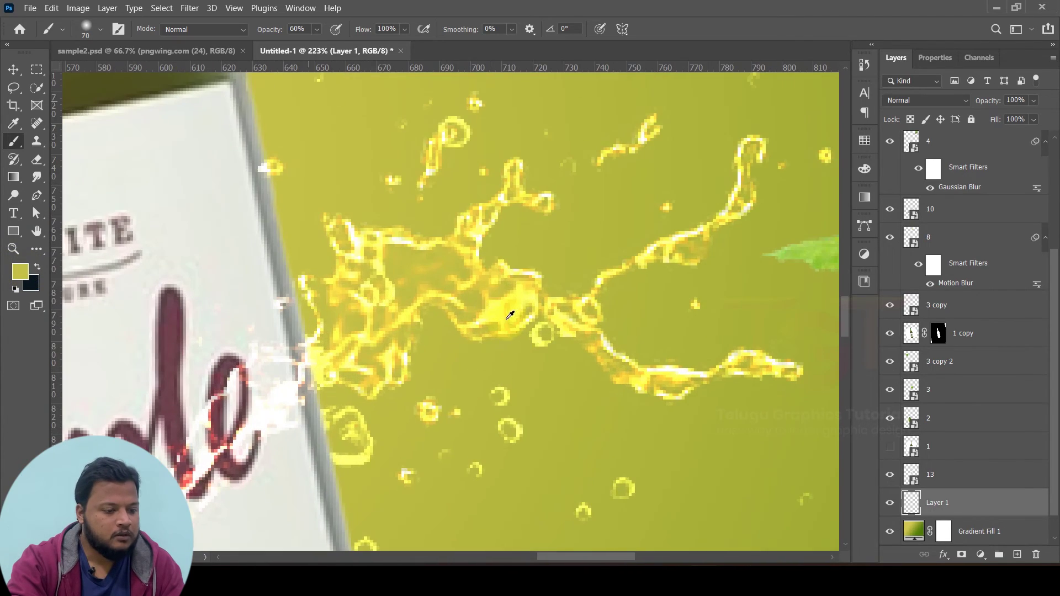
pyautogui.keyDown('alt'); pyautogui.click(500, 306); pyautogui.keyUp('alt')
pyautogui.scroll(-6, 501, 305)
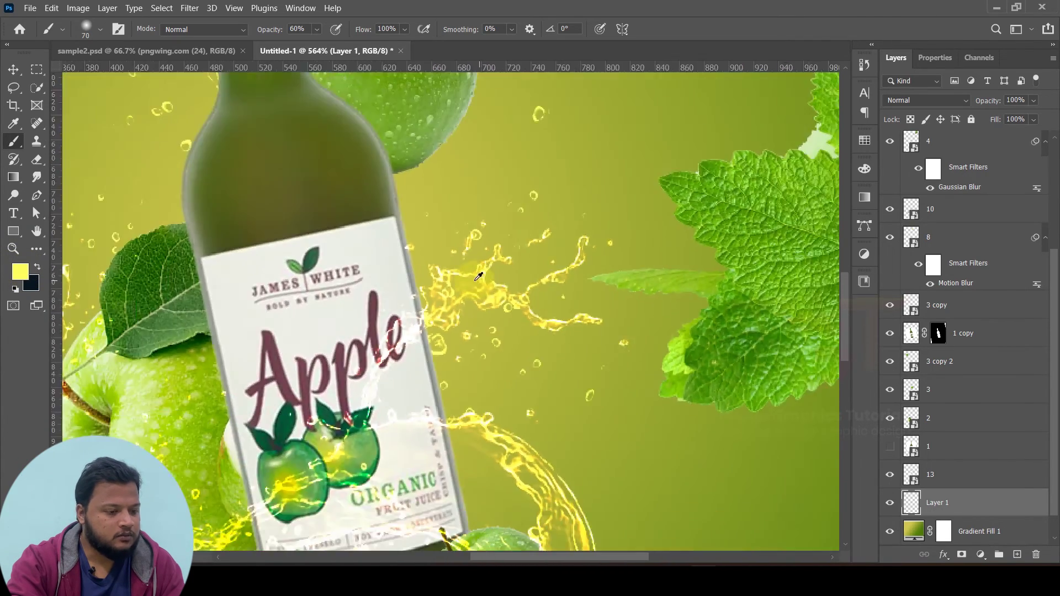
pyautogui.scroll(-2, 459, 294)
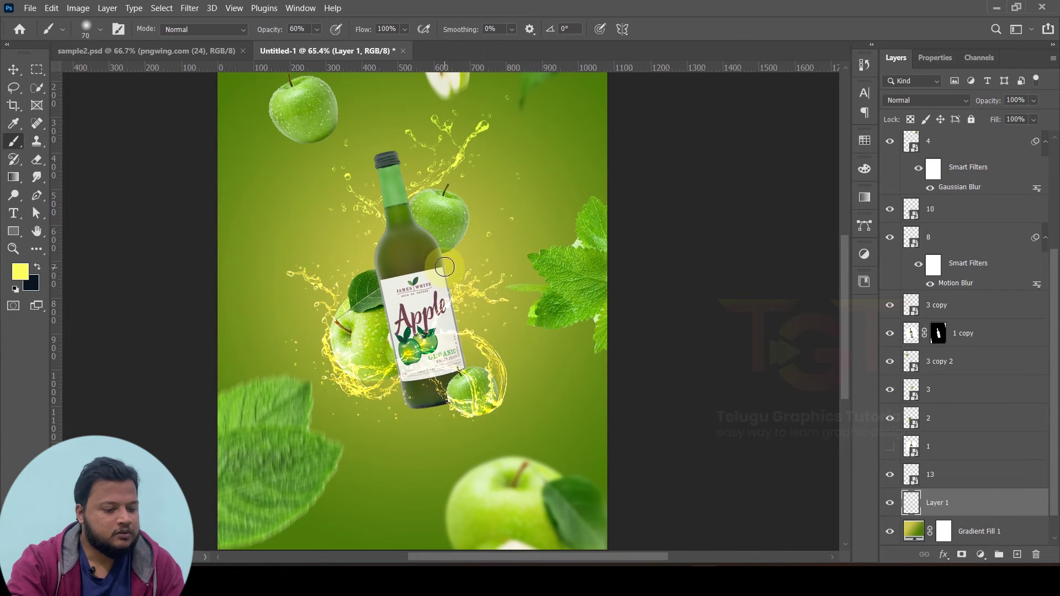
pyautogui.moveTo(449, 283); pyautogui.dragTo(448, 269)
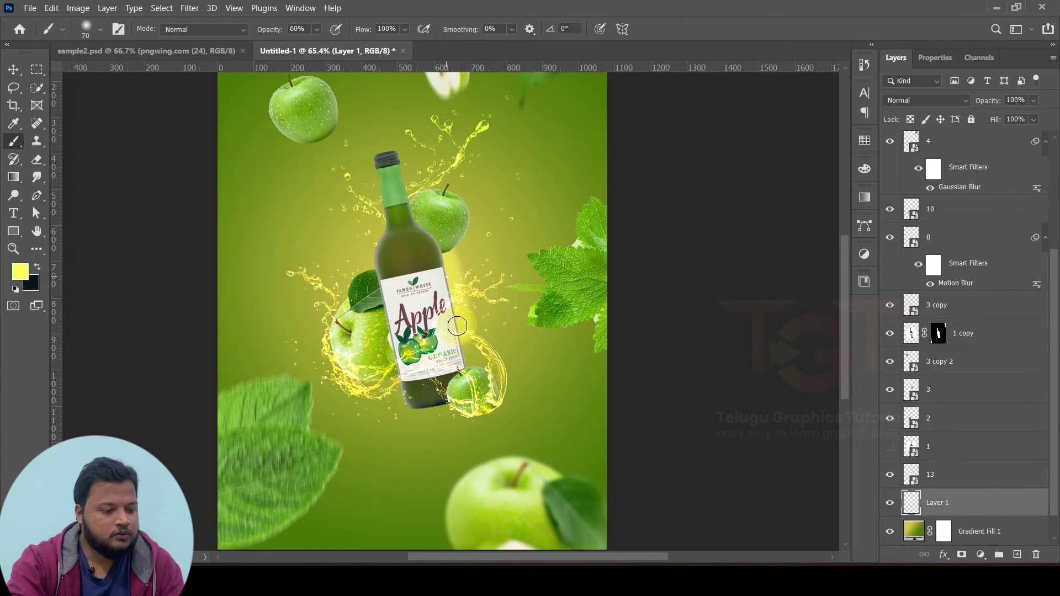
pyautogui.hotkey('ctrl', 'z')
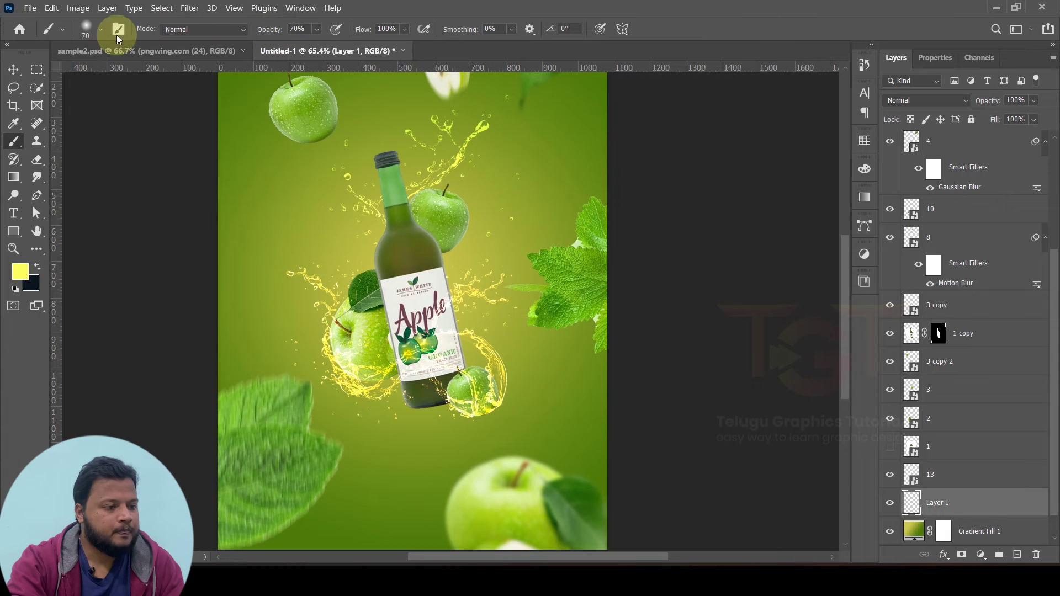
# Step: Switch the brush to the Soft Round preset from General Brushes
pyautogui.click(83, 32)
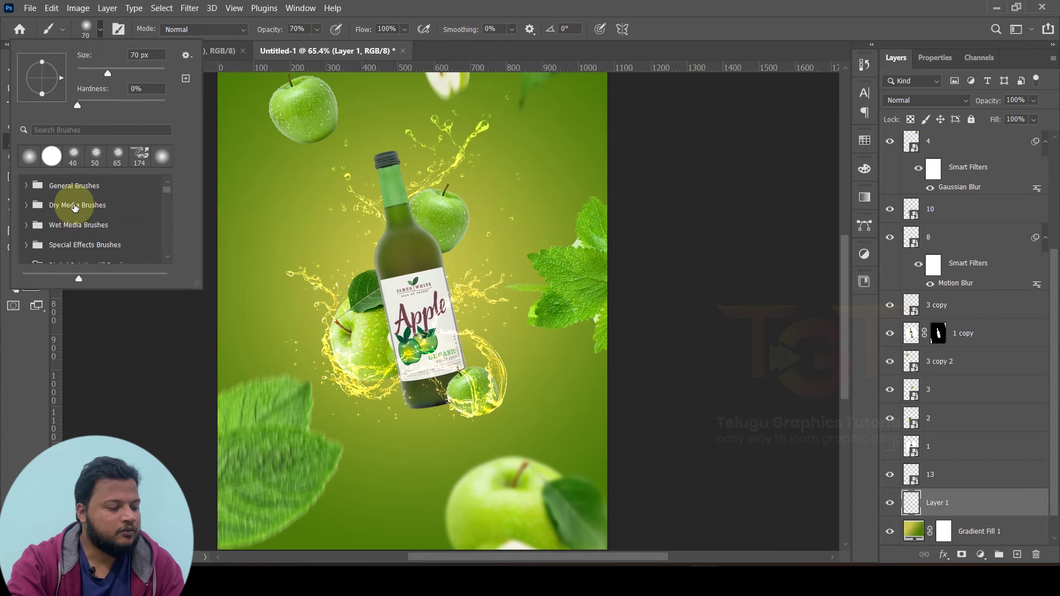
pyautogui.click(26, 186)
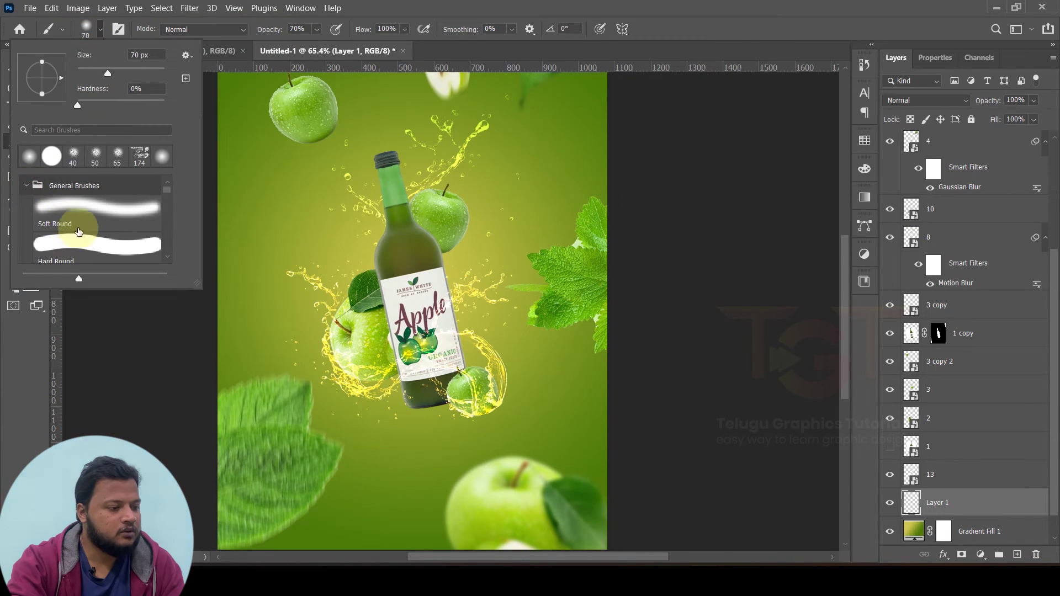
pyautogui.click(60, 214)
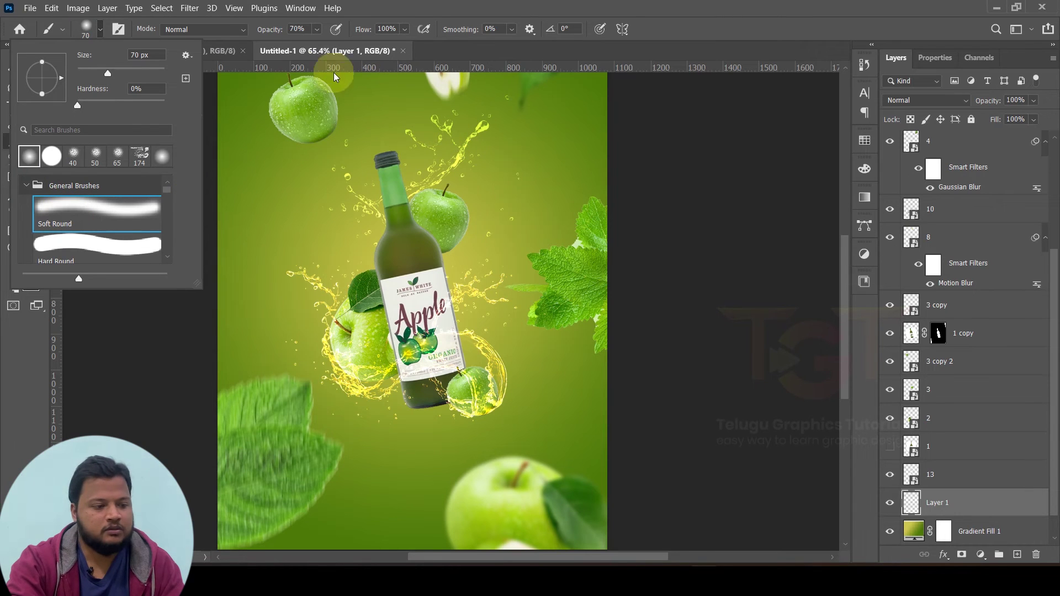
pyautogui.click(418, 11)
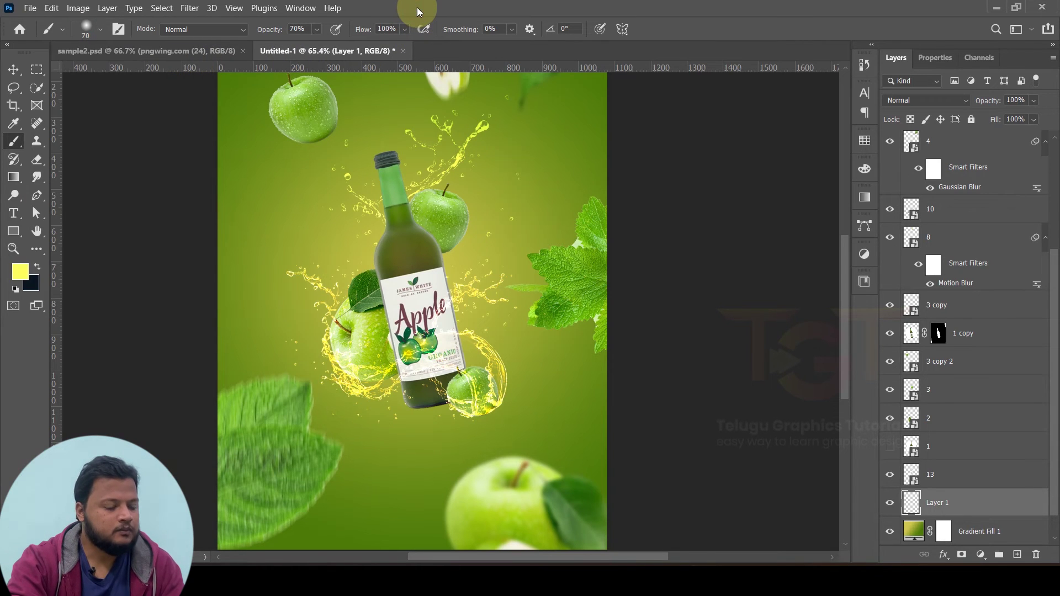
# Step: Paint soft yellow glow beside the neck and along the bottle's bottom edge
pyautogui.click(443, 275)
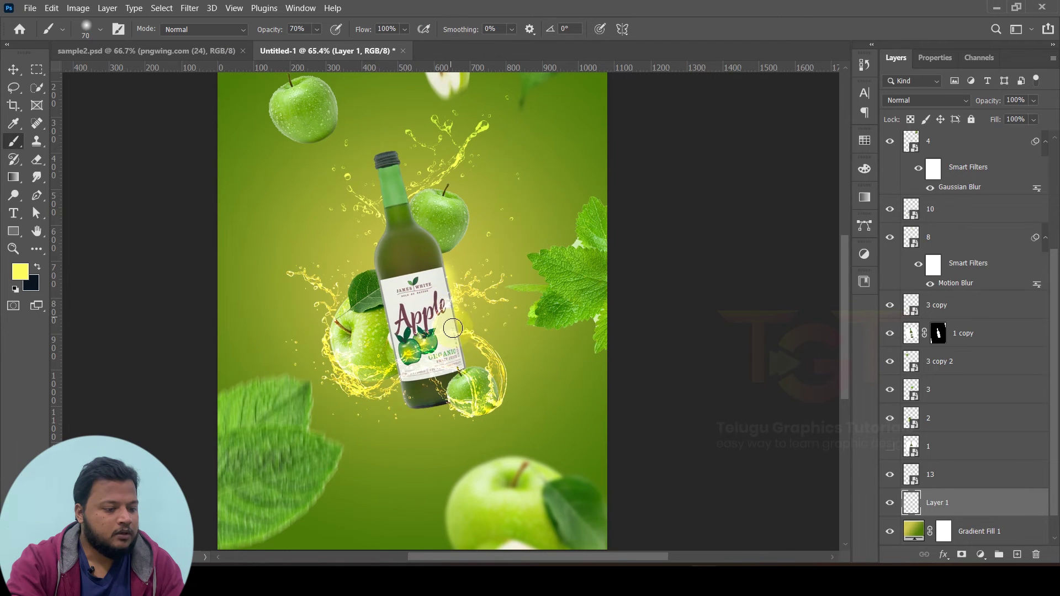
pyautogui.scroll(5, 462, 394)
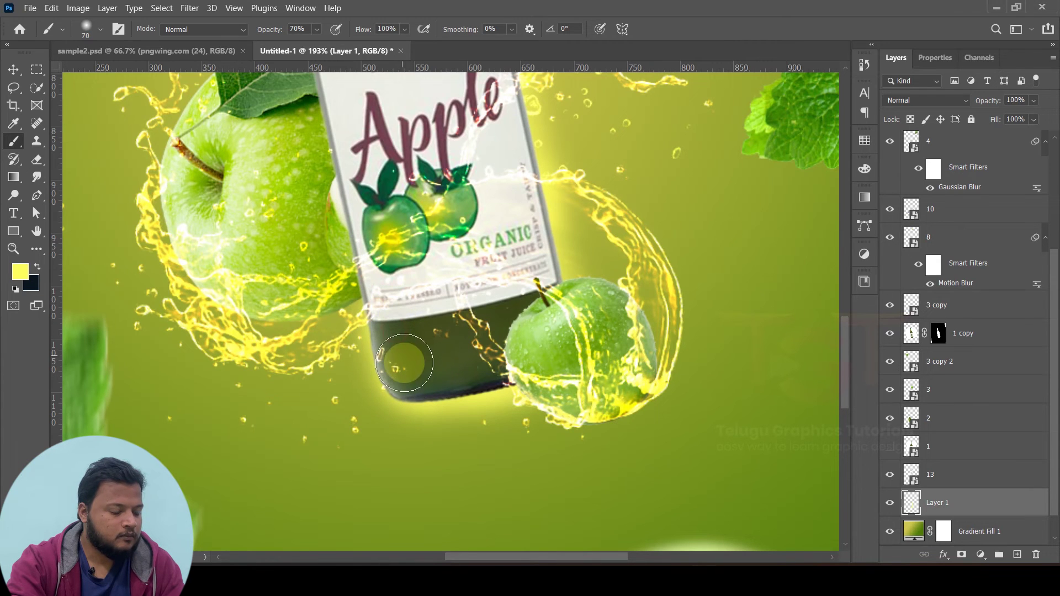
pyautogui.moveTo(400, 358); pyautogui.dragTo(420, 381)
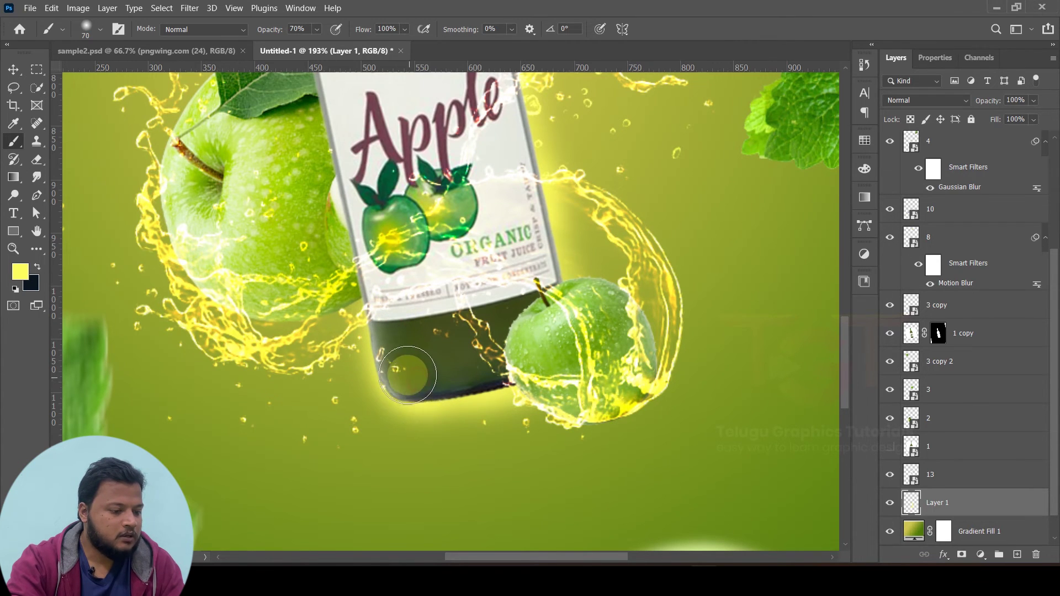
pyautogui.moveTo(398, 302); pyautogui.dragTo(459, 385)
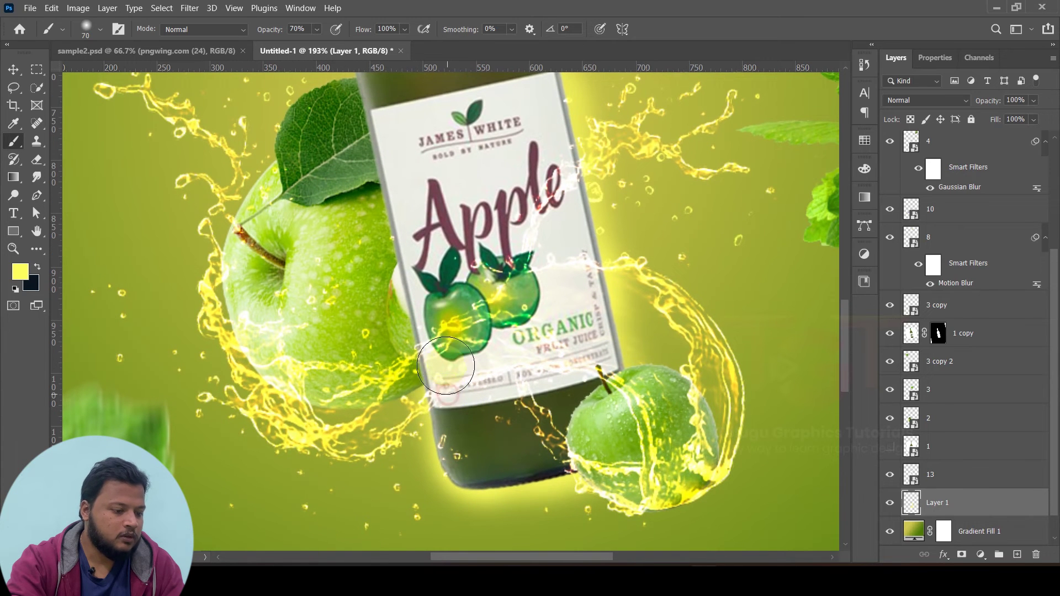
pyautogui.moveTo(442, 321); pyautogui.dragTo(511, 423)
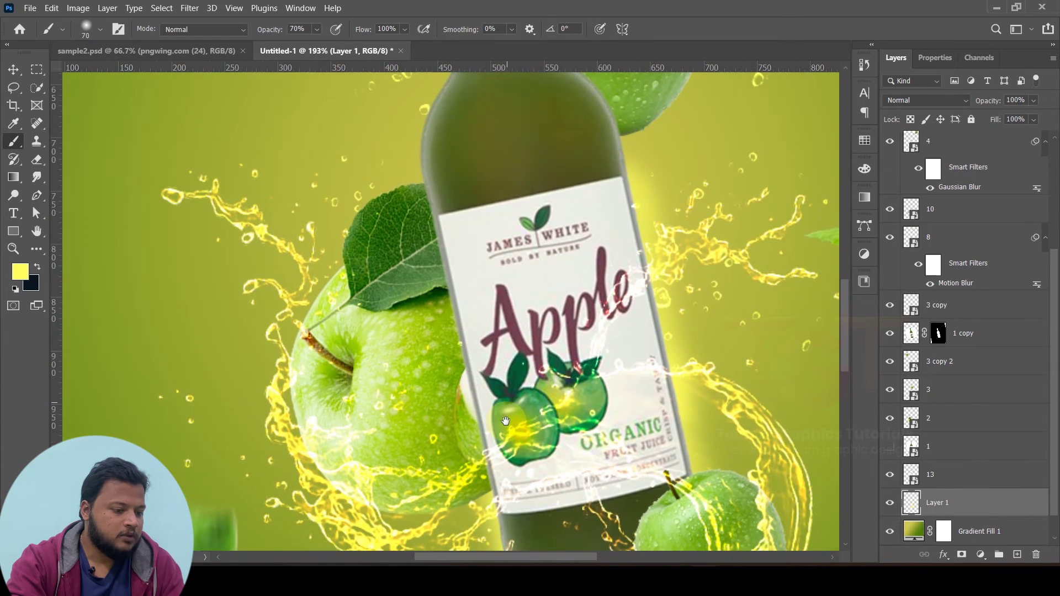
pyautogui.moveTo(479, 290); pyautogui.dragTo(525, 409)
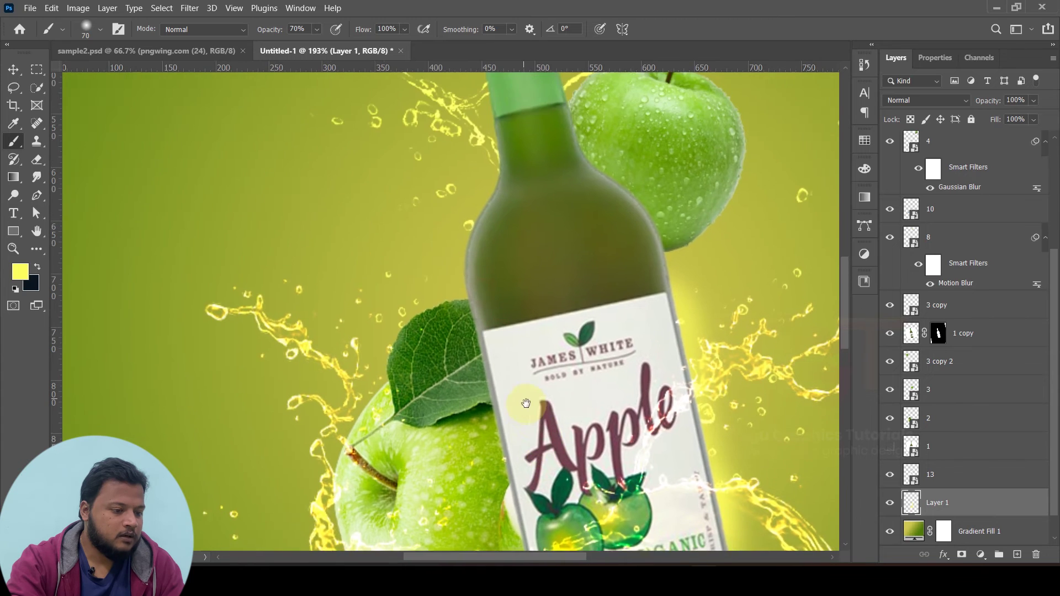
pyautogui.scroll(2, 500, 299)
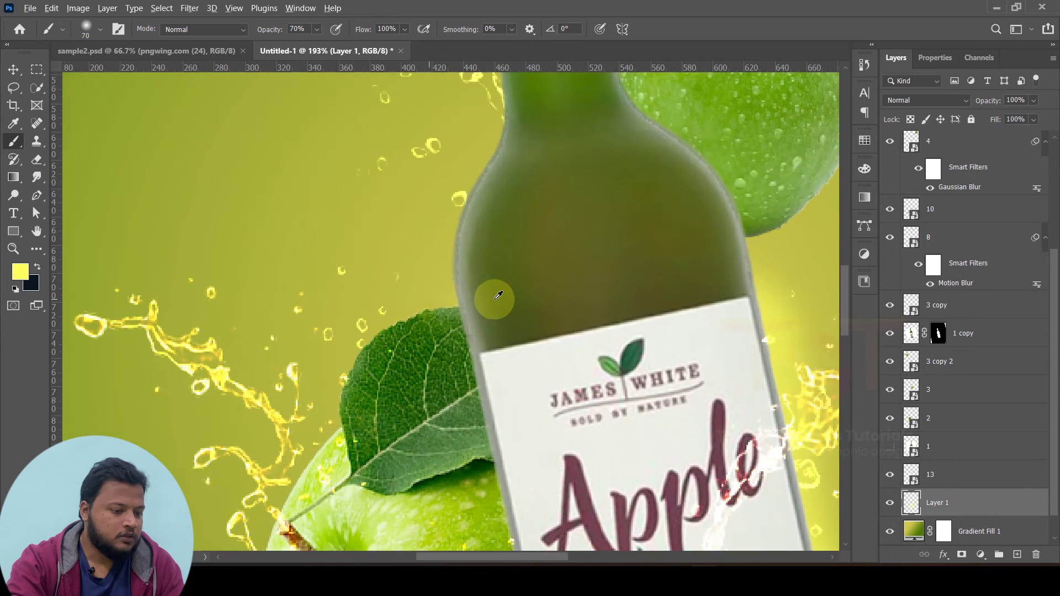
pyautogui.scroll(2, 502, 301)
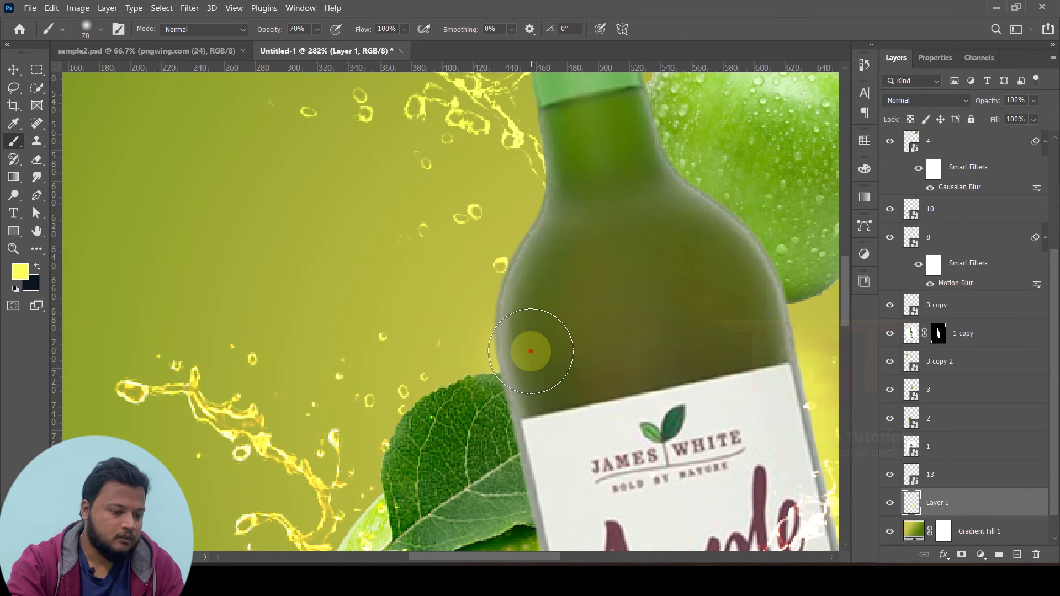
# Step: Paint yellow glow around the cap and neck and down the bottle's right edge
pyautogui.moveTo(569, 101); pyautogui.dragTo(593, 340)
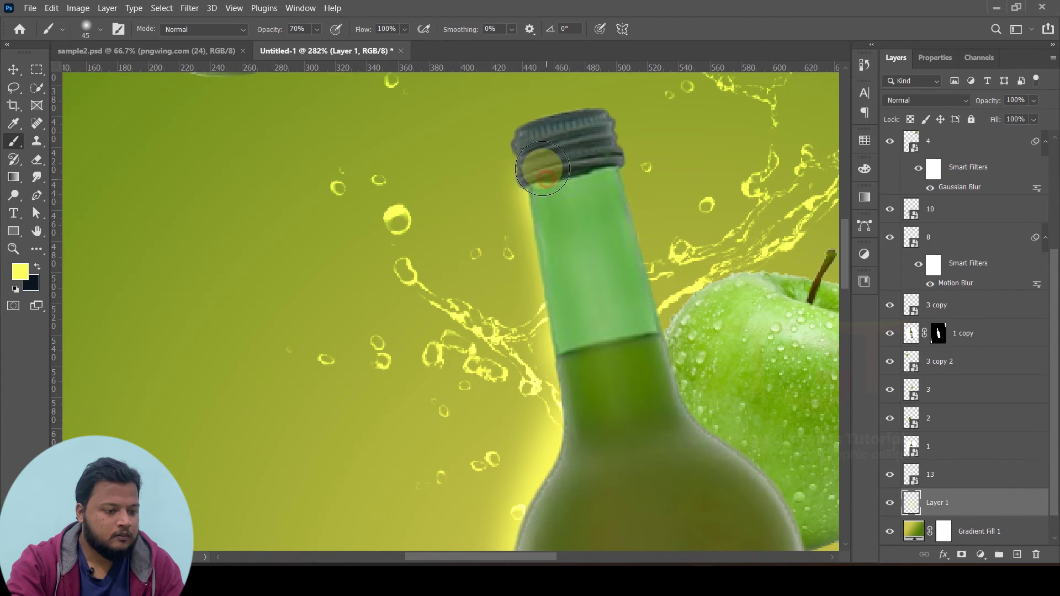
pyautogui.moveTo(543, 177)
pyautogui.mouseDown()
pyautogui.moveTo(580, 132)
pyautogui.moveTo(643, 321)
pyautogui.moveTo(660, 475)
pyautogui.mouseUp()
pyautogui.scroll(-3, 591, 287)
pyautogui.moveTo(665, 430)
pyautogui.mouseDown()
pyautogui.moveTo(619, 293)
pyautogui.moveTo(578, 326)
pyautogui.moveTo(609, 329)
pyautogui.mouseUp()
pyautogui.scroll(-2, 615, 430)
pyautogui.scroll(-3, 569, 288)
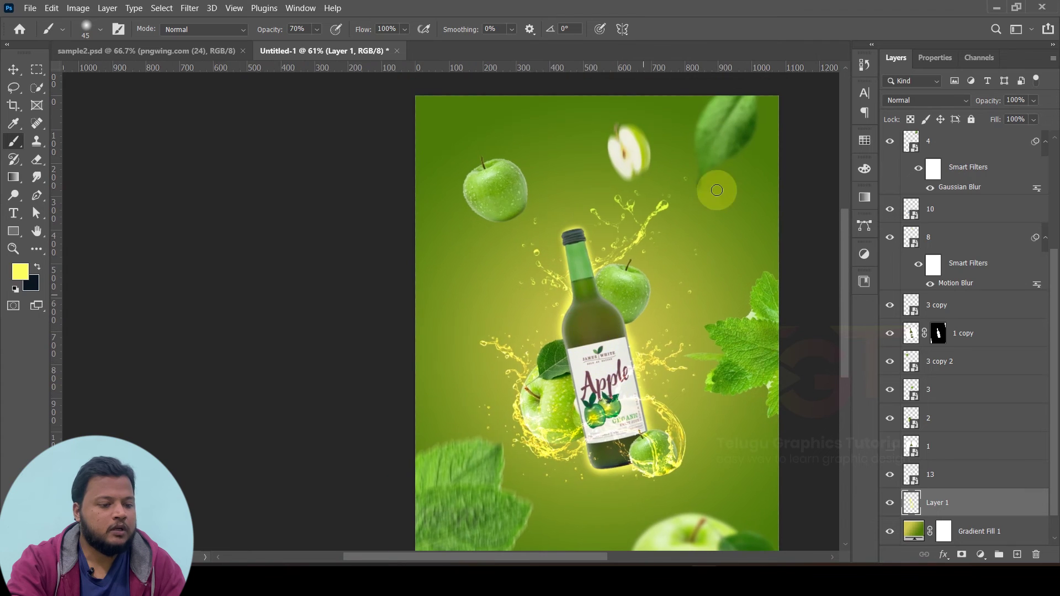
pyautogui.scroll(5, 657, 258)
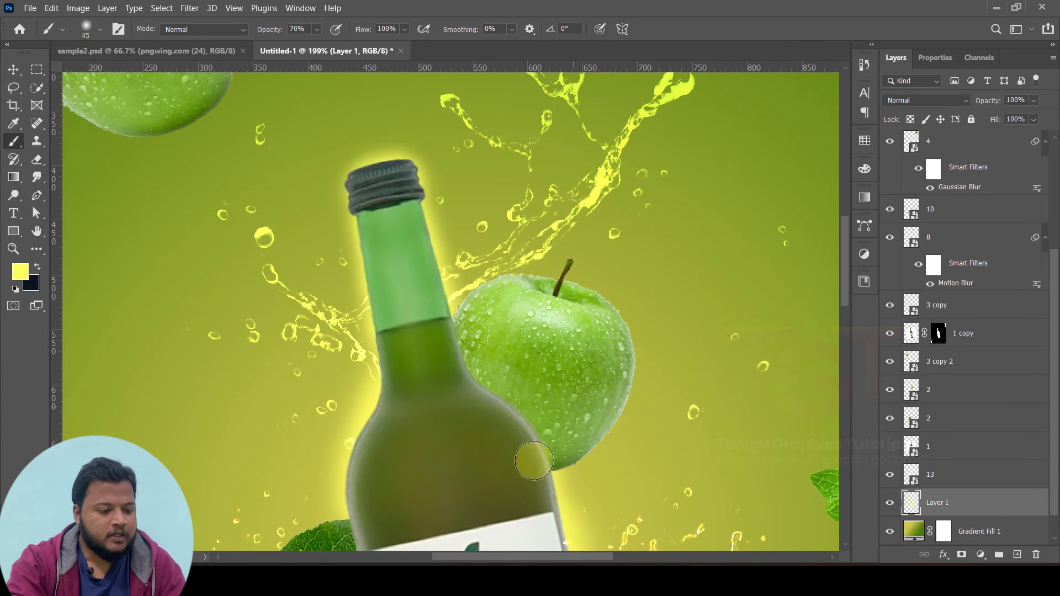
pyautogui.scroll(2, 557, 454)
pyautogui.scroll(1, 569, 420)
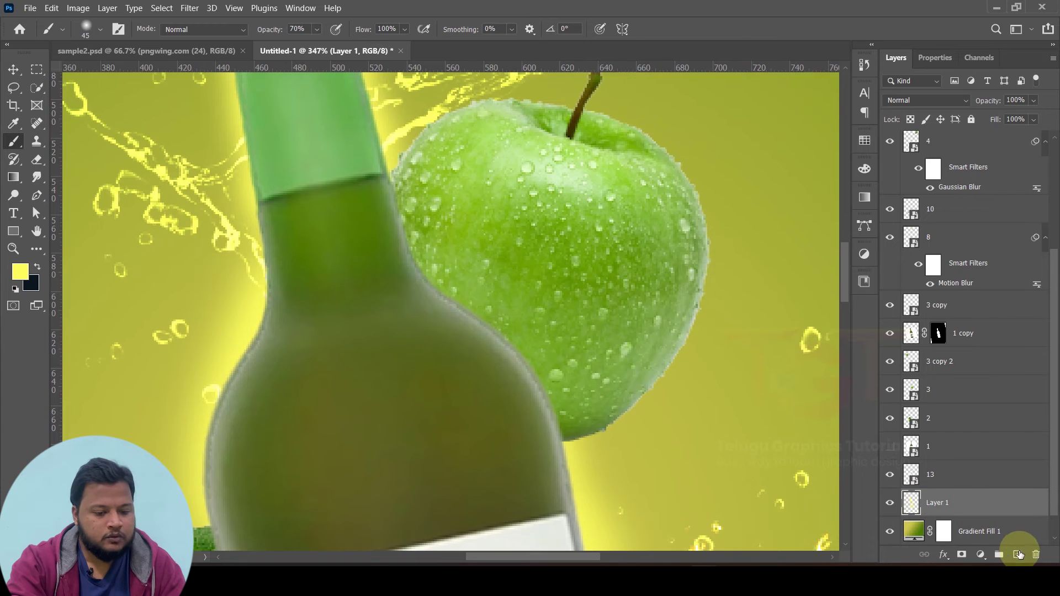
# Step: Add a new layer and paint soft yellow glow along the apple's right edge
pyautogui.click(1018, 555)
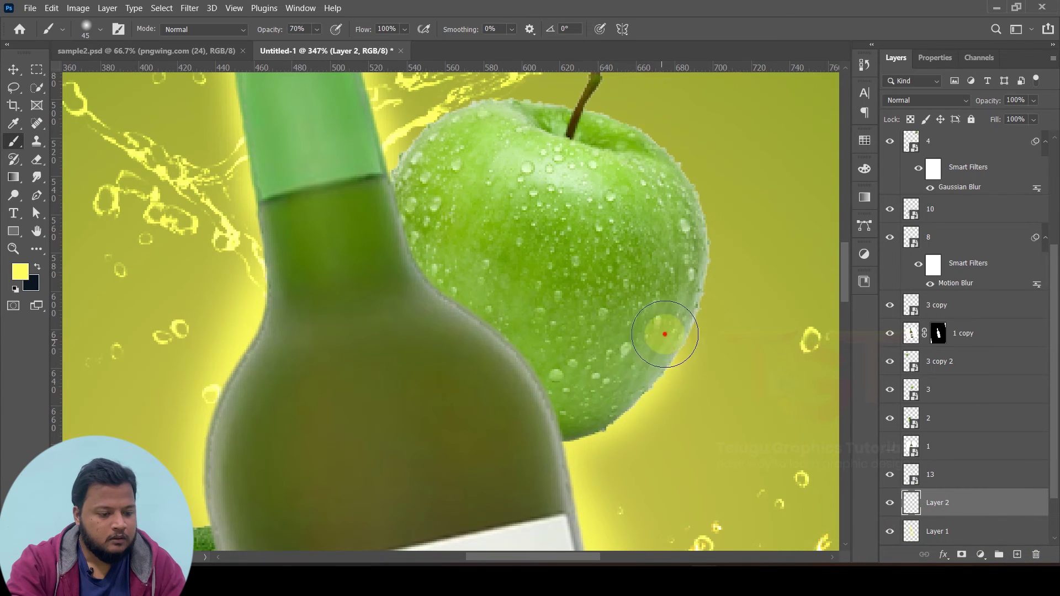
pyautogui.moveTo(665, 335)
pyautogui.mouseDown()
pyautogui.moveTo(687, 256)
pyautogui.moveTo(651, 359)
pyautogui.moveTo(675, 219)
pyautogui.moveTo(646, 160)
pyautogui.moveTo(545, 114)
pyautogui.moveTo(483, 124)
pyautogui.mouseUp()
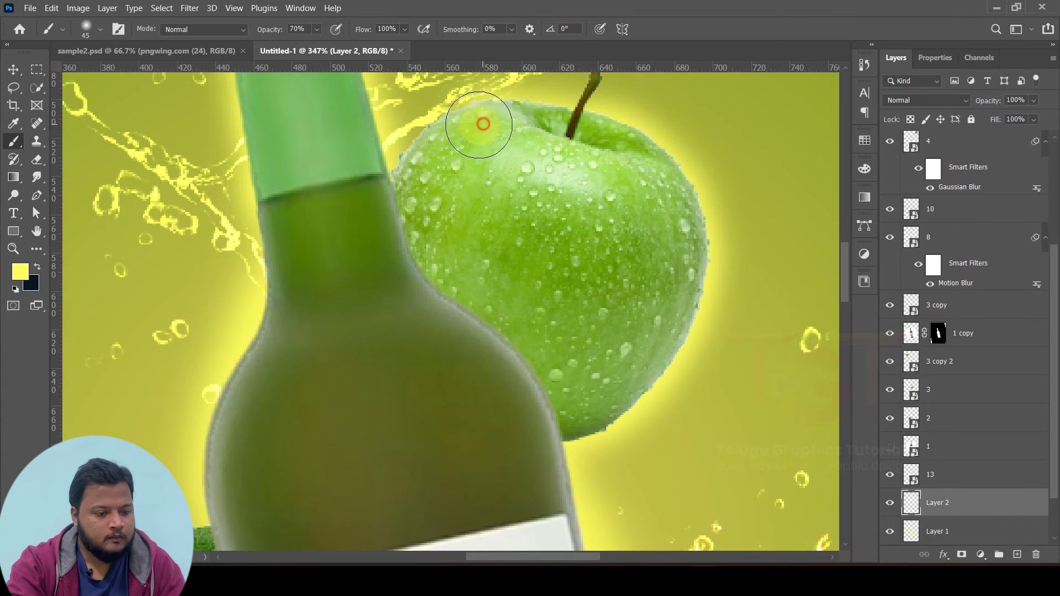
pyautogui.scroll(-5, 483, 124)
pyautogui.scroll(2, 637, 409)
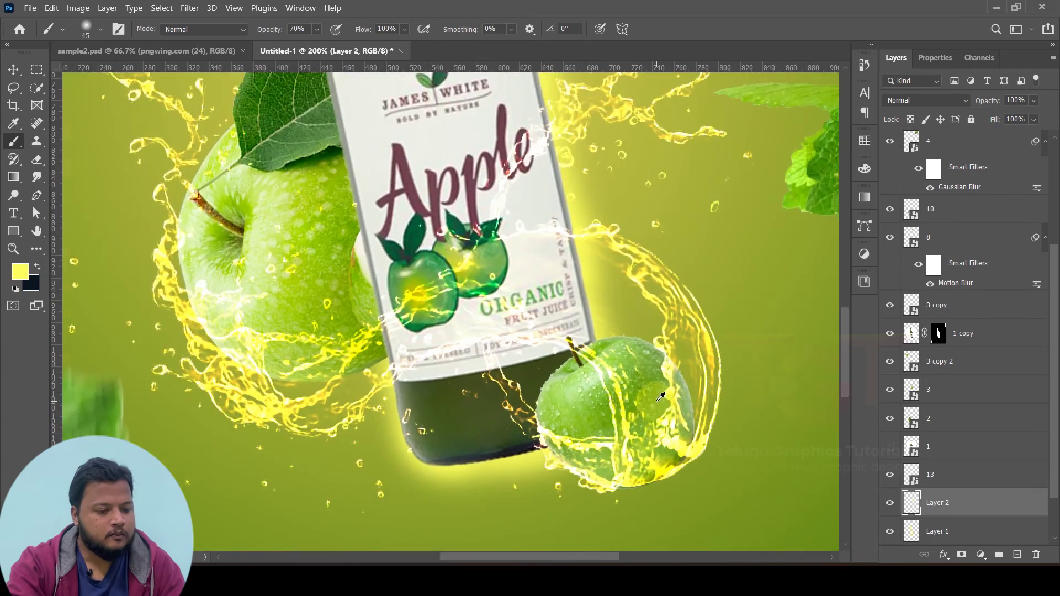
pyautogui.scroll(2, 637, 409)
pyautogui.scroll(2, 640, 376)
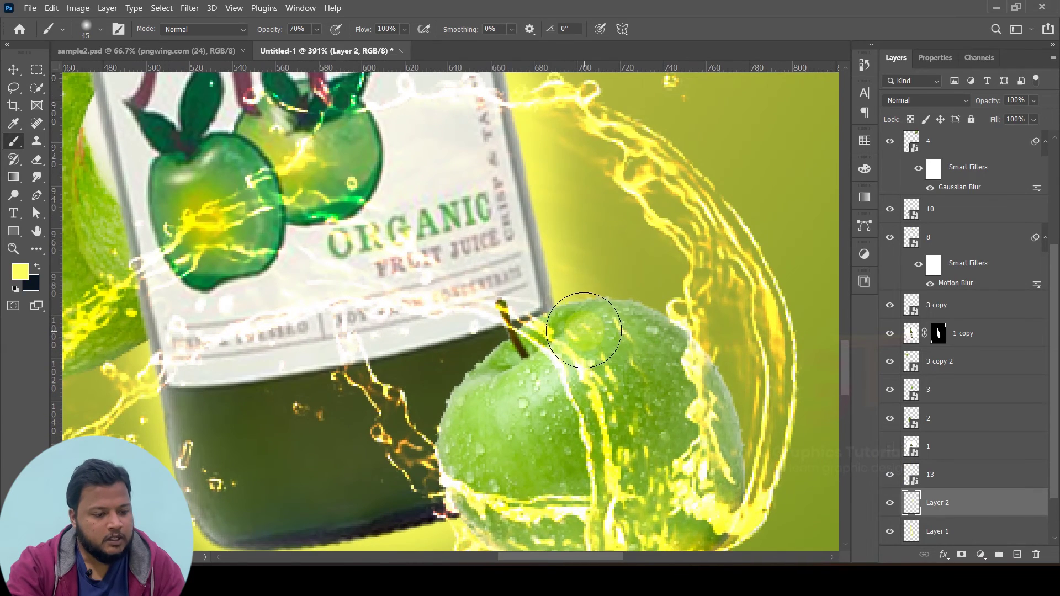
# Step: Brush yellow glow along the apple's top, up its stem and down its left edge
pyautogui.moveTo(591, 328)
pyautogui.mouseDown()
pyautogui.moveTo(717, 460)
pyautogui.moveTo(580, 308)
pyautogui.mouseUp()
pyautogui.scroll(-3, 431, 285)
pyautogui.scroll(2, 431, 285)
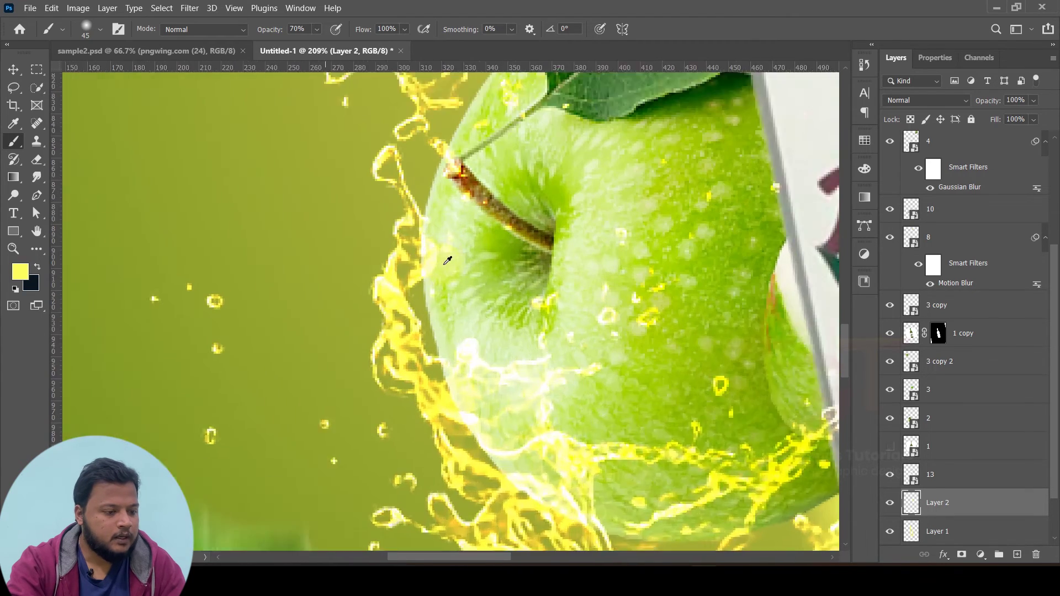
pyautogui.scroll(2, 443, 254)
pyautogui.moveTo(495, 314); pyautogui.dragTo(561, 189)
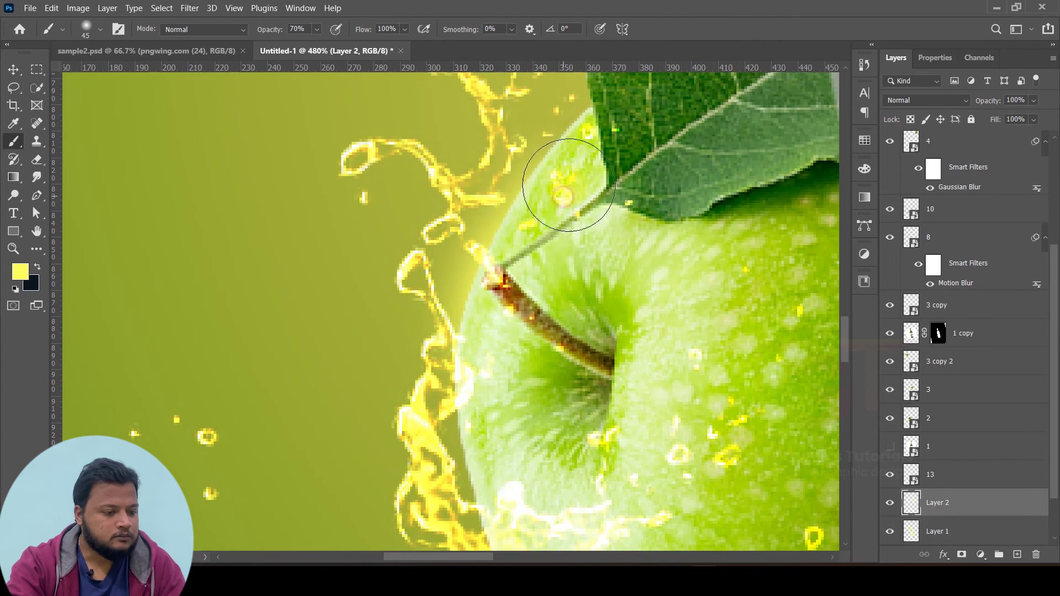
pyautogui.scroll(-3, 560, 189)
pyautogui.scroll(3, 552, 407)
pyautogui.moveTo(549, 439); pyautogui.dragTo(343, 243)
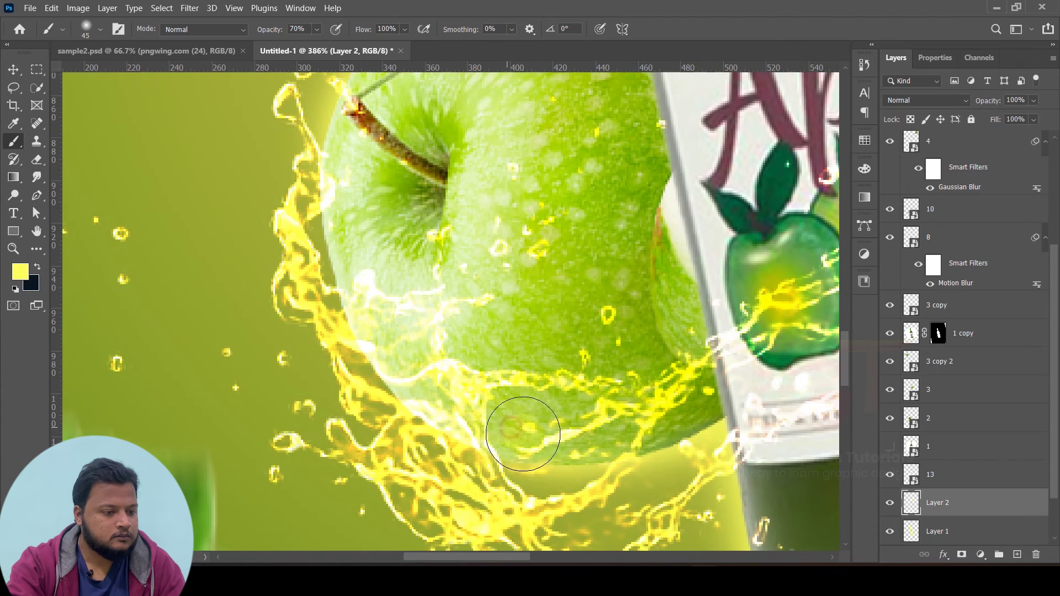
pyautogui.scroll(-5, 481, 349)
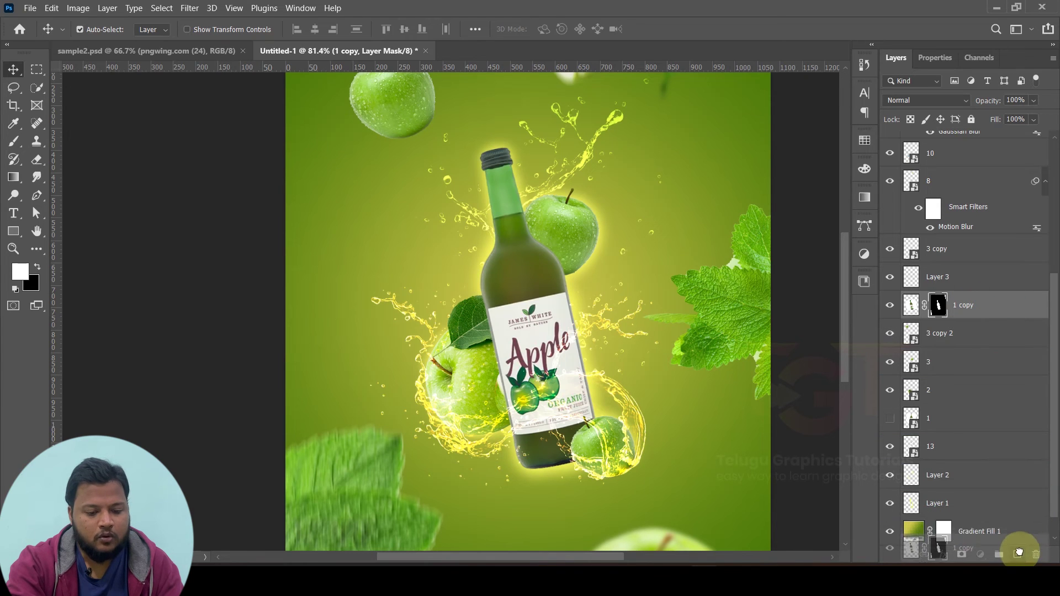
# Step: Duplicate '1 copy', hide the original as a backup, and convert the copy to a smart object
pyautogui.moveTo(1008, 305); pyautogui.dragTo(1018, 554)
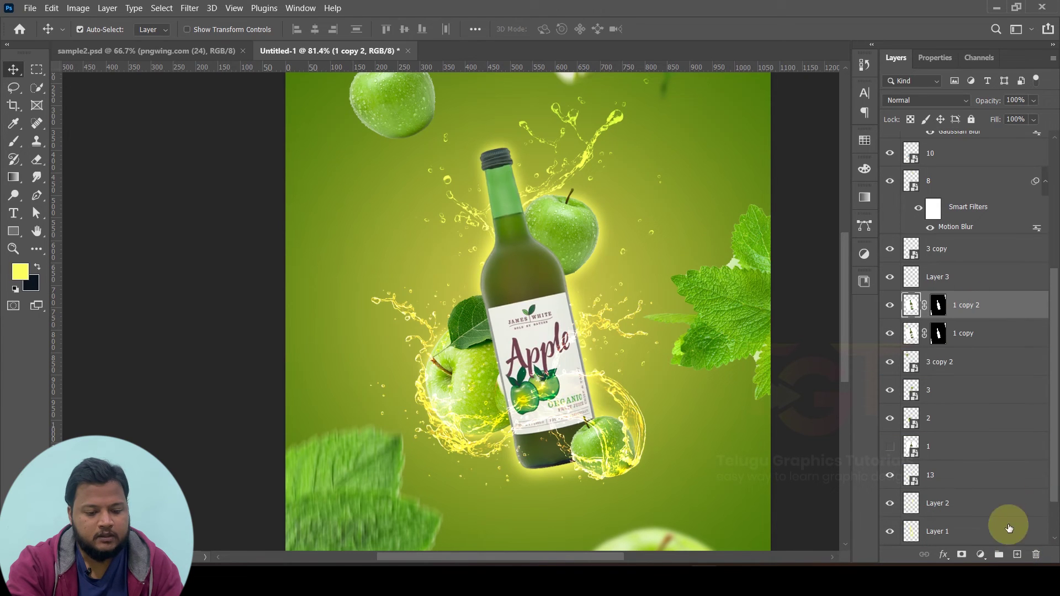
pyautogui.click(997, 335)
pyautogui.click(889, 334)
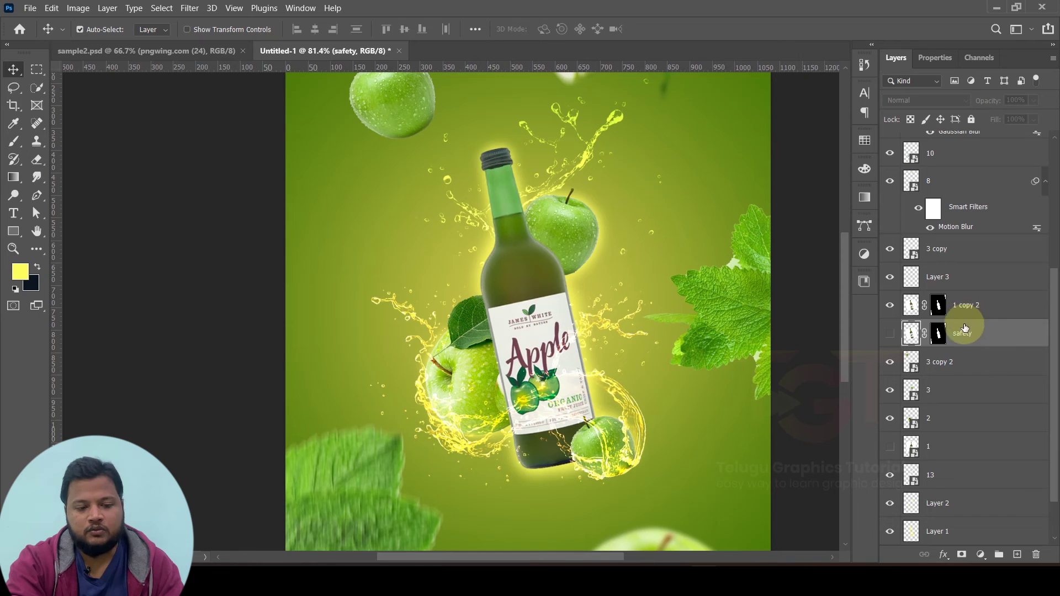
pyautogui.click(968, 305)
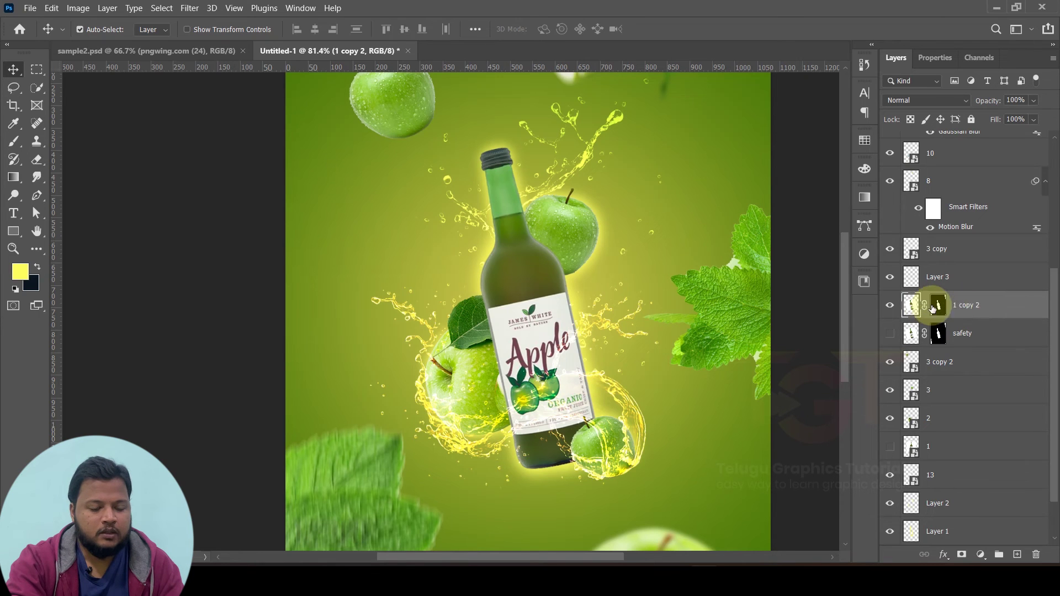
pyautogui.rightClick(997, 305)
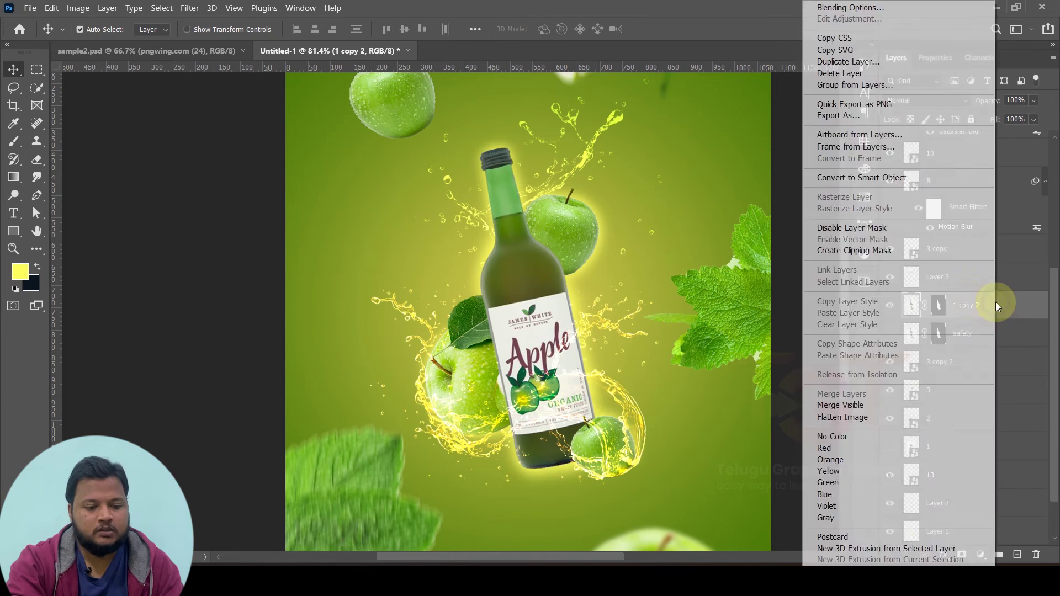
pyautogui.click(851, 179)
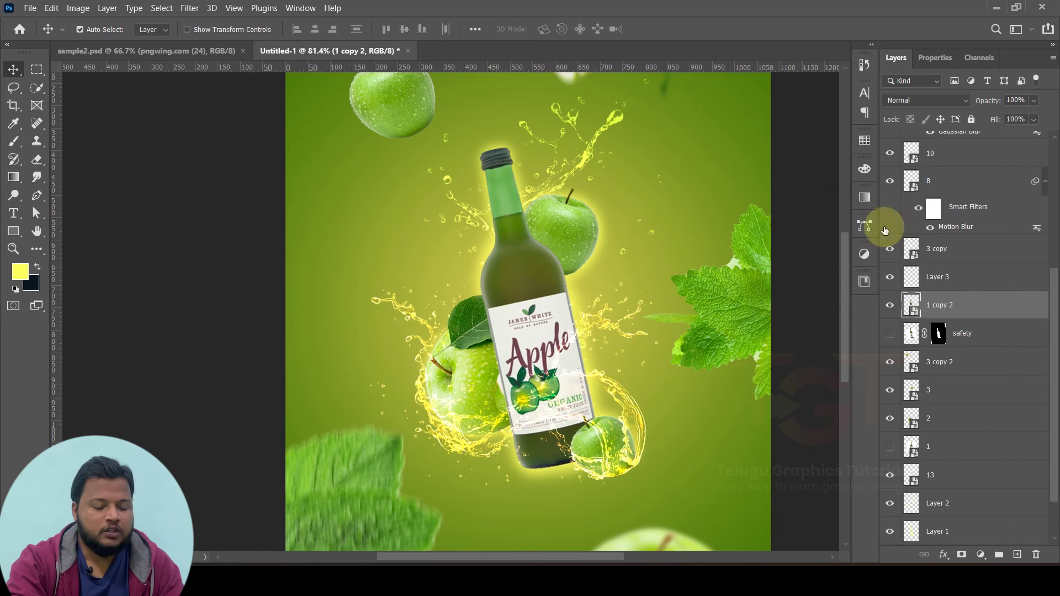
pyautogui.click(890, 306)
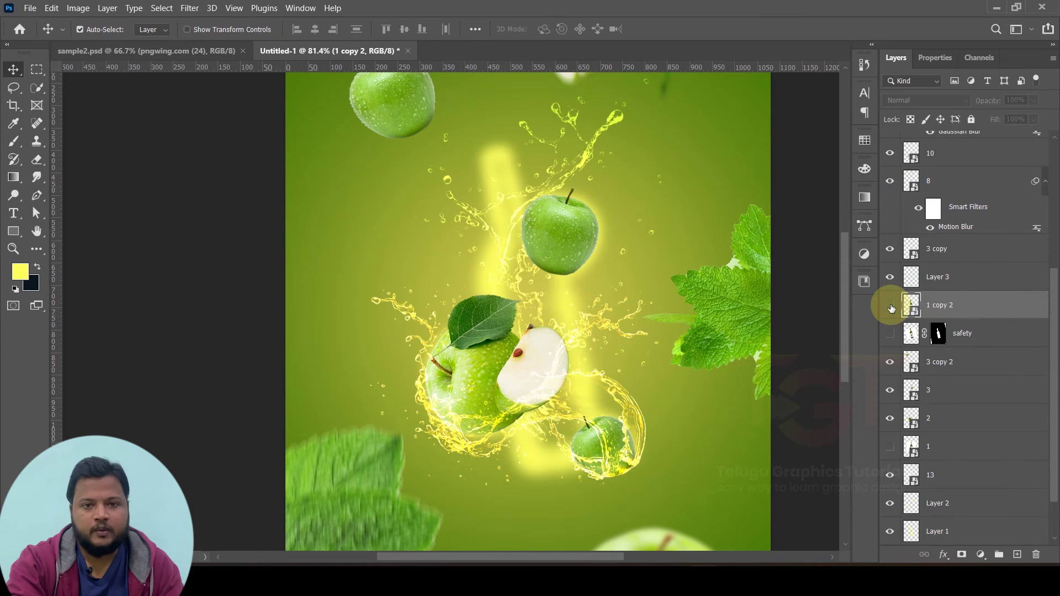
pyautogui.click(891, 306)
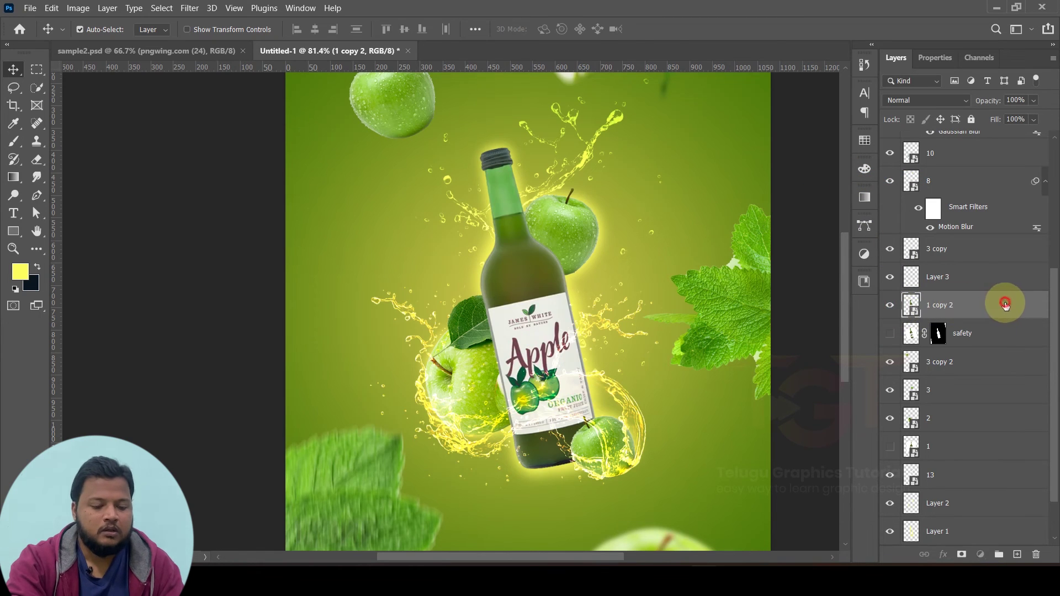
# Step: Load the bottle's pixels as a selection and make Layer 3 the active layer
pyautogui.rightClick(913, 305)
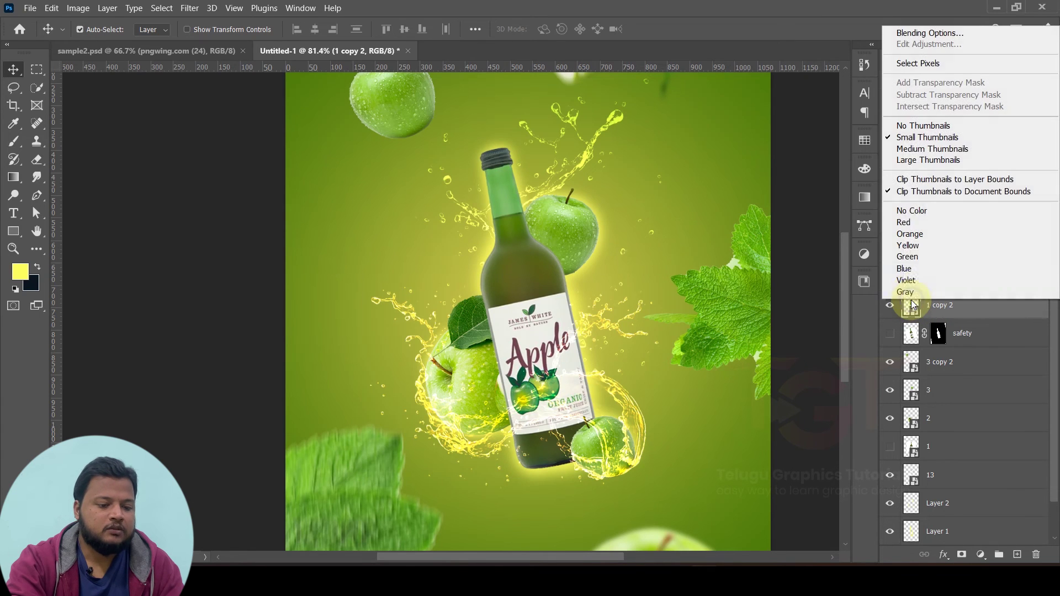
pyautogui.click(902, 65)
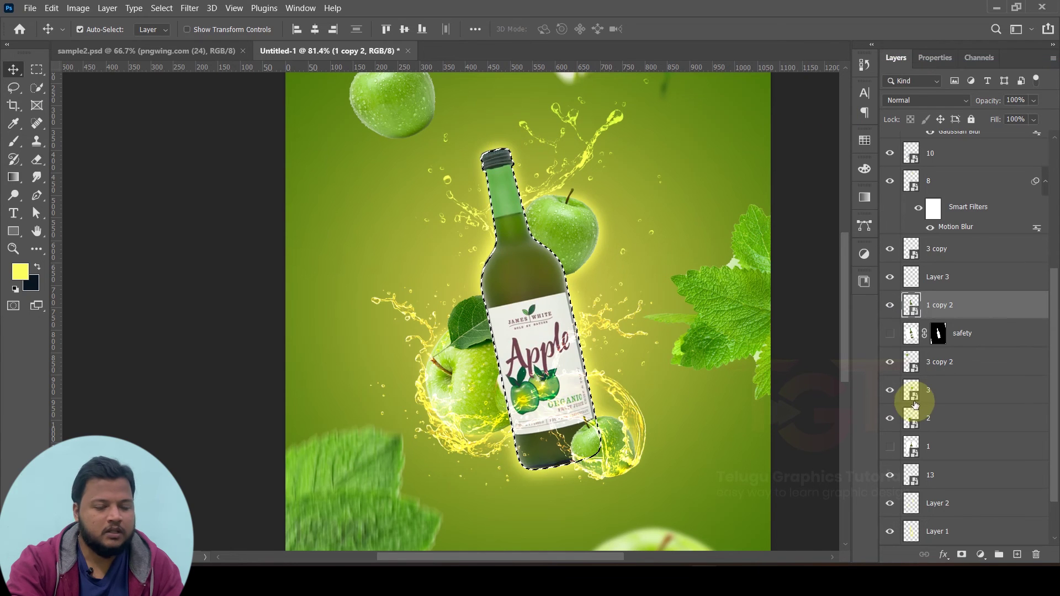
pyautogui.click(938, 277)
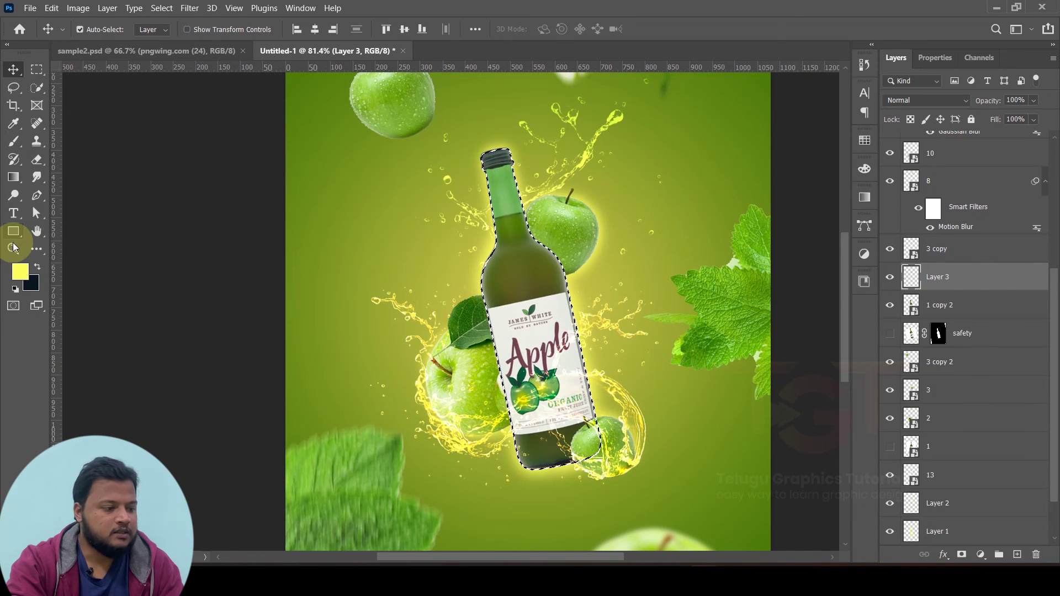
# Step: Dab a light highlight on the bottle neck and shrink the brush to size 25
pyautogui.click(12, 142)
pyautogui.hotkey('ctrl', '+')
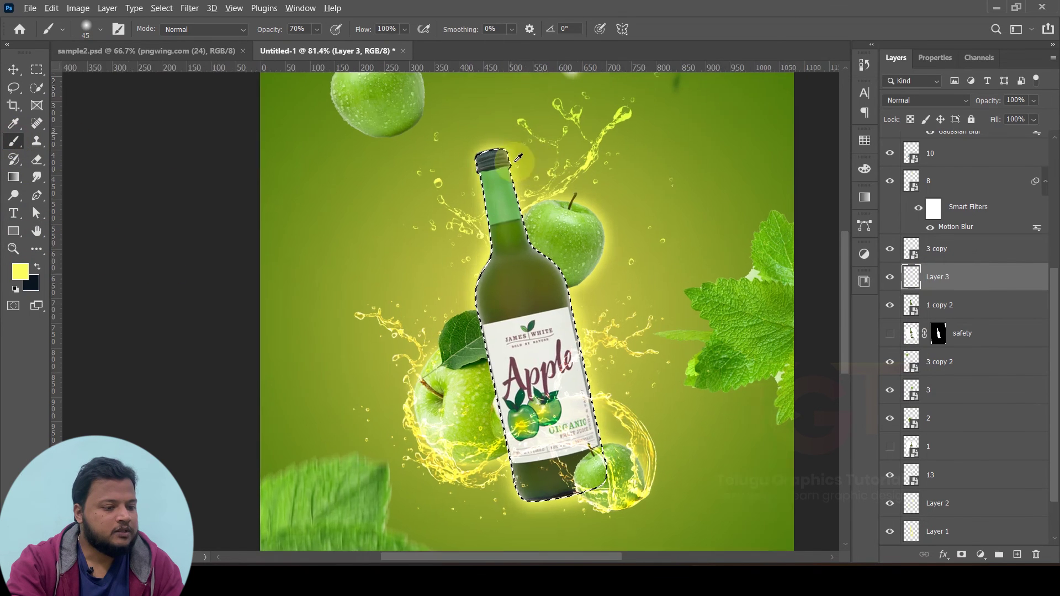
pyautogui.scroll(4, 443, 237)
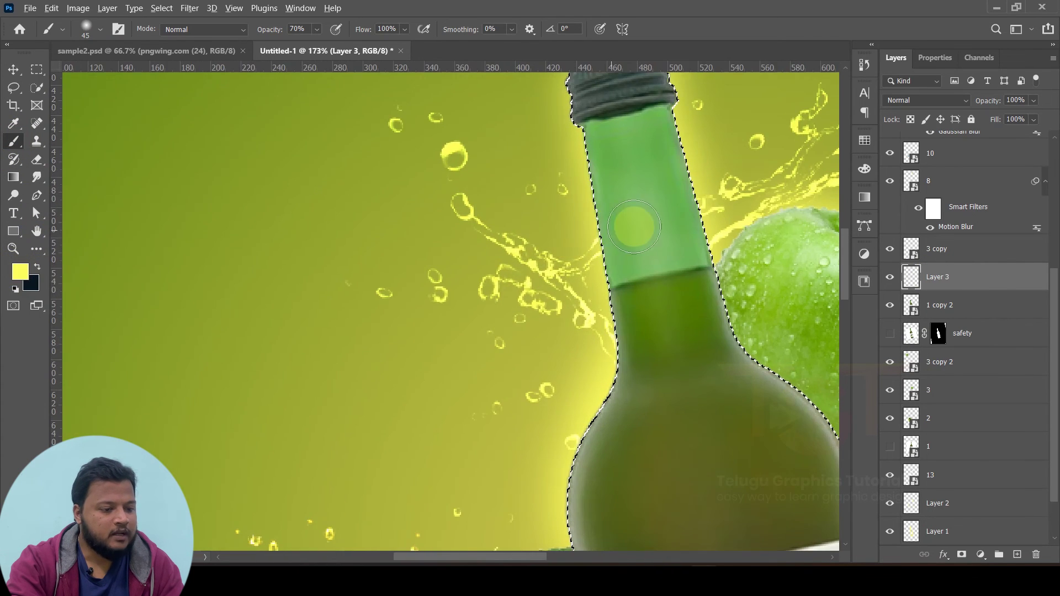
pyautogui.moveTo(649, 215); pyautogui.dragTo(665, 274)
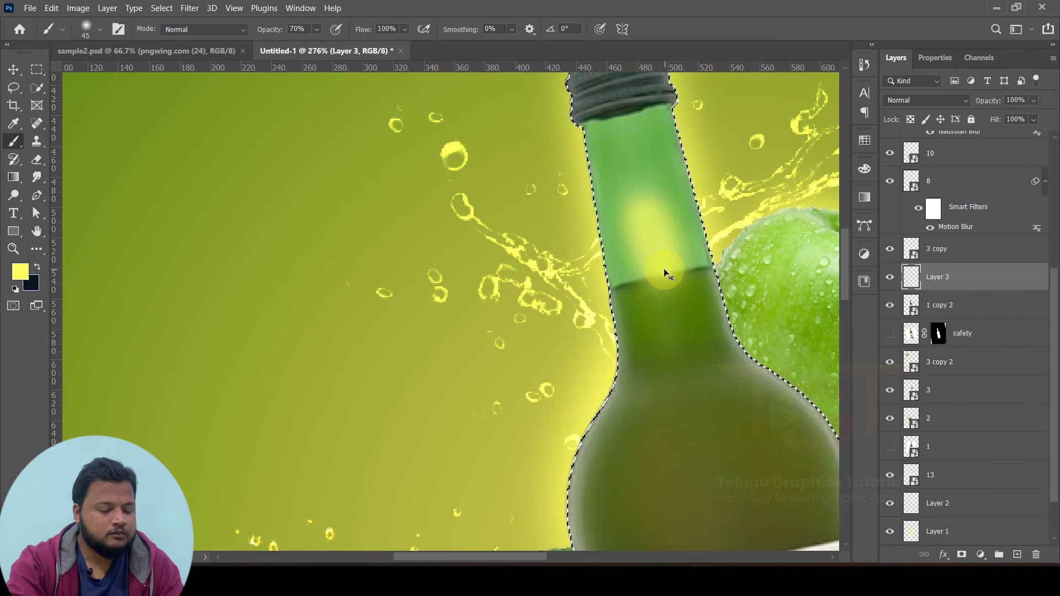
pyautogui.hotkey('ctrl', 'z')
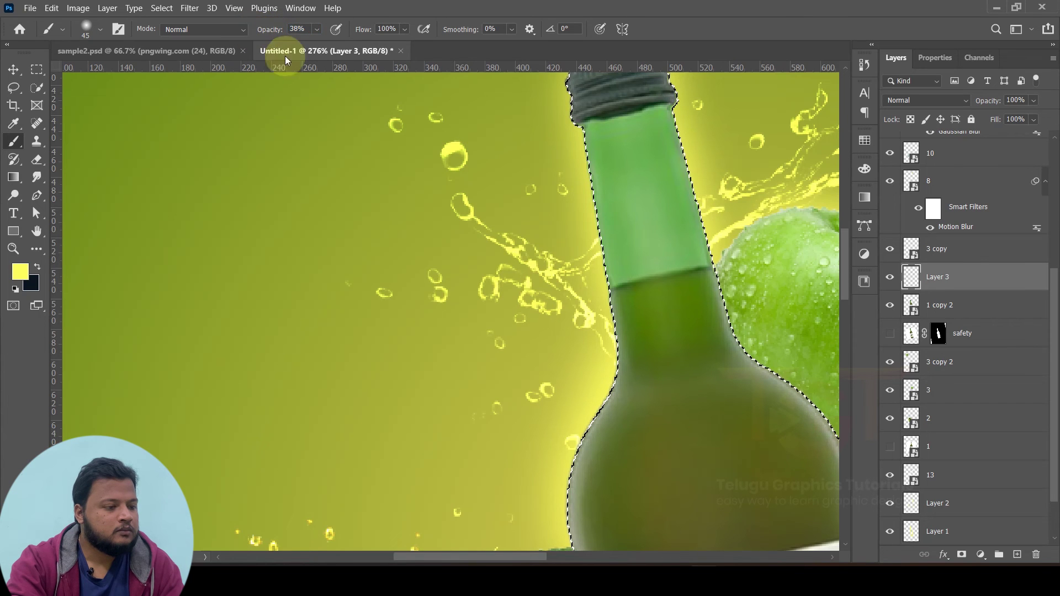
pyautogui.click(642, 178)
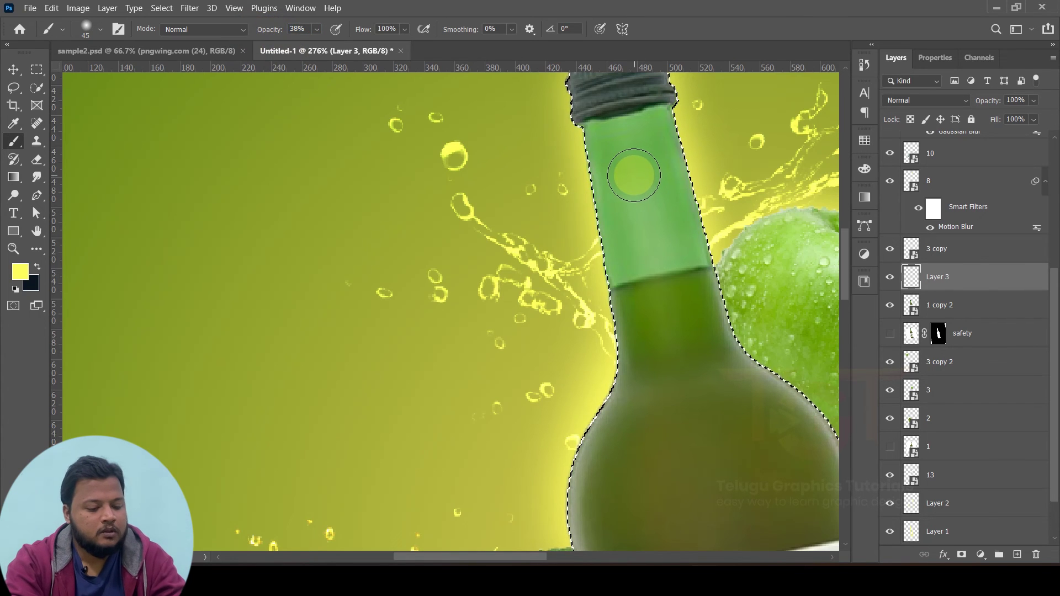
pyautogui.press('[')
pyautogui.press('[')
# Step: Paint soft yellow glow along the bottle's edge down to its bottom corner
pyautogui.scroll(3, 634, 168)
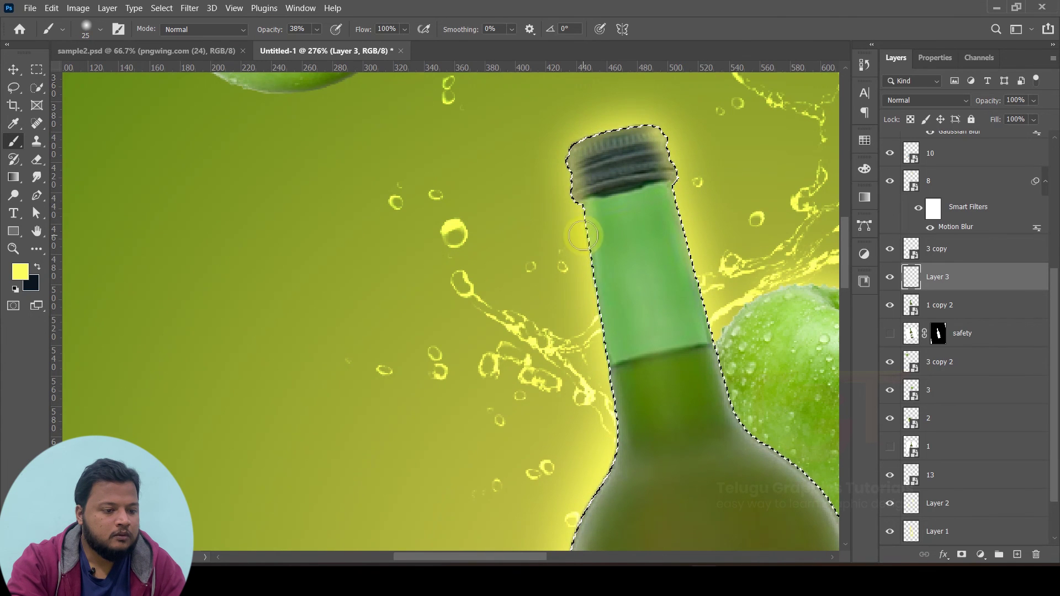
pyautogui.moveTo(576, 359); pyautogui.dragTo(607, 196)
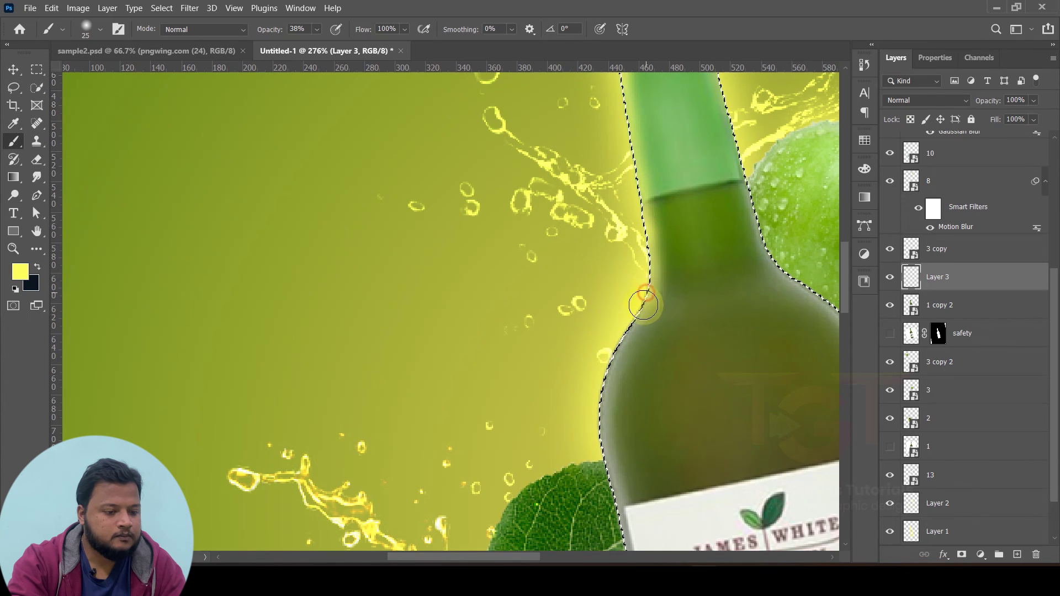
pyautogui.scroll(-5, 627, 323)
pyautogui.scroll(-4, 575, 248)
pyautogui.scroll(-1, 558, 193)
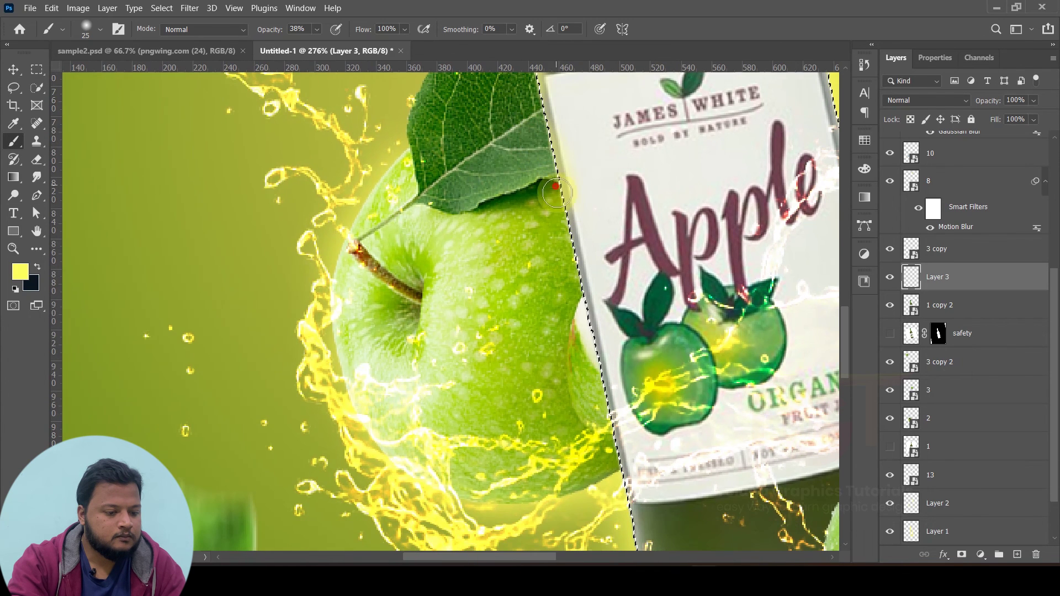
pyautogui.moveTo(557, 193); pyautogui.dragTo(587, 318)
pyautogui.moveTo(606, 414); pyautogui.dragTo(521, 181)
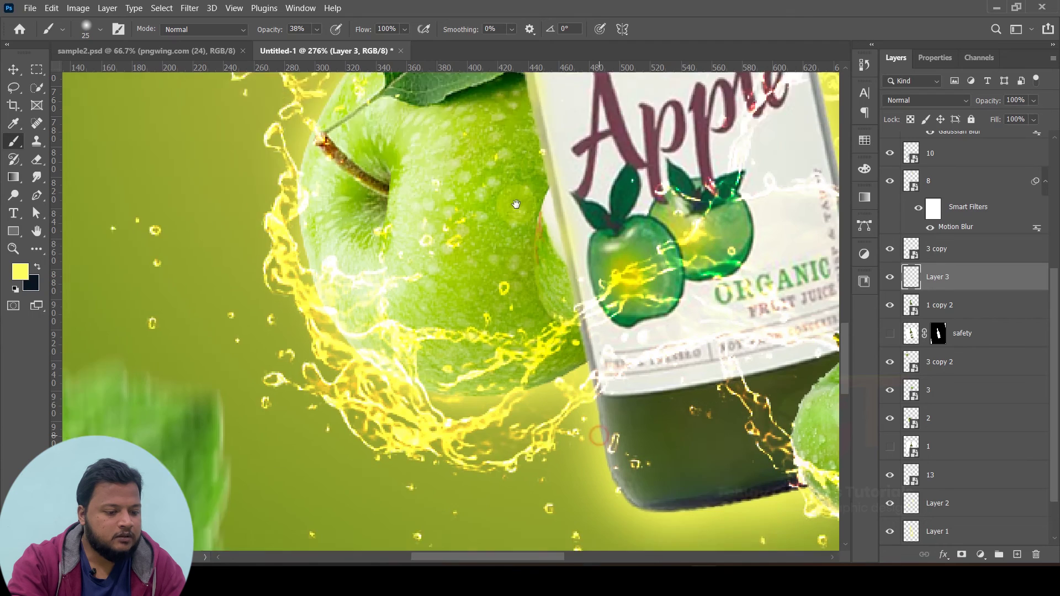
pyautogui.moveTo(530, 217); pyautogui.dragTo(531, 221)
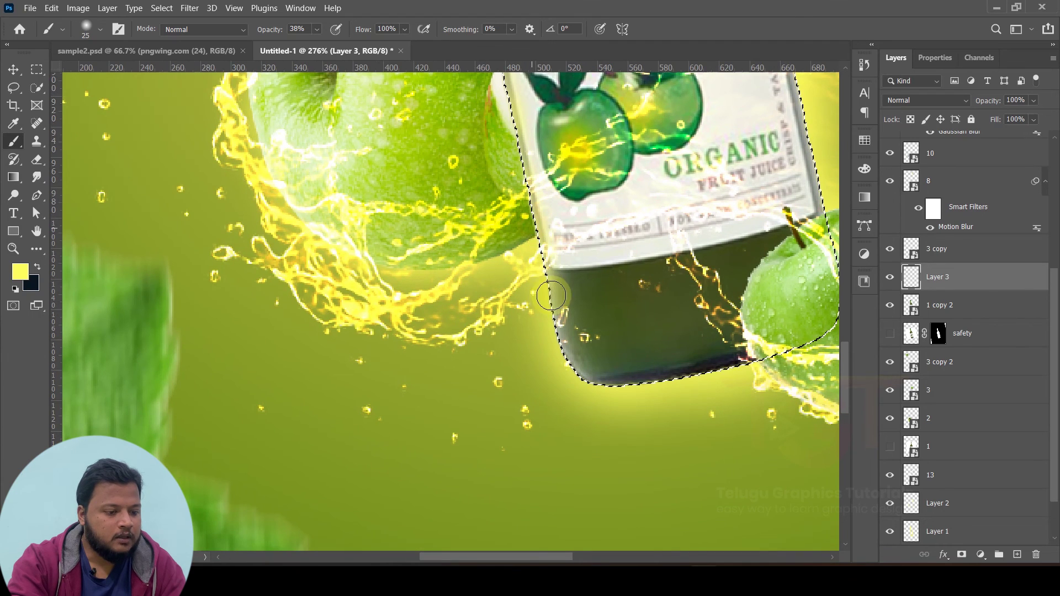
pyautogui.moveTo(551, 325)
pyautogui.mouseDown()
pyautogui.moveTo(597, 392)
pyautogui.moveTo(747, 371)
pyautogui.moveTo(582, 402)
pyautogui.mouseUp()
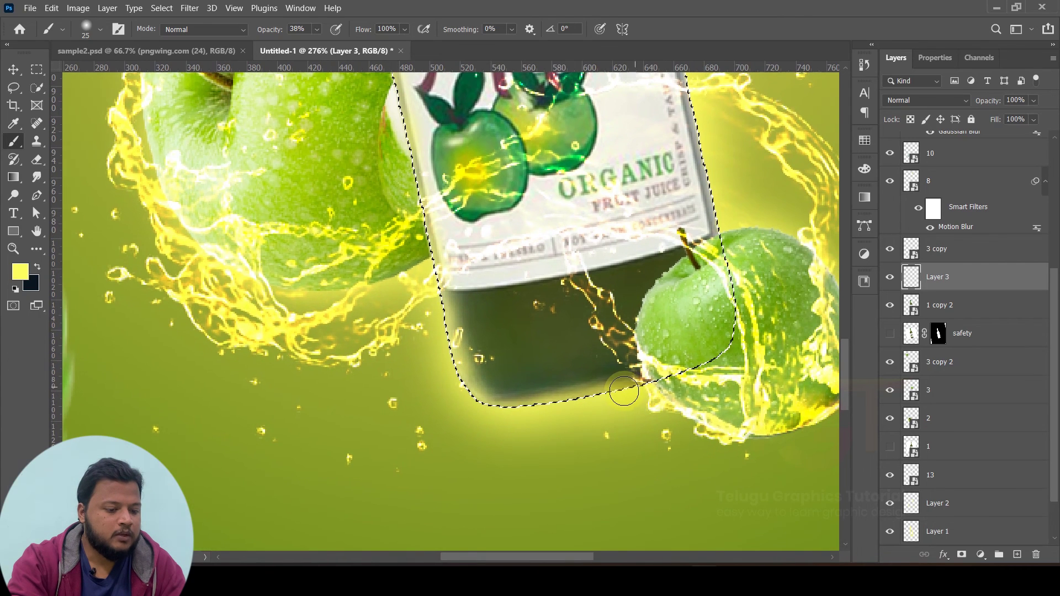
# Step: Paint yellow glow along the neck's edge and over the neck and cap
pyautogui.scroll(3, 756, 318)
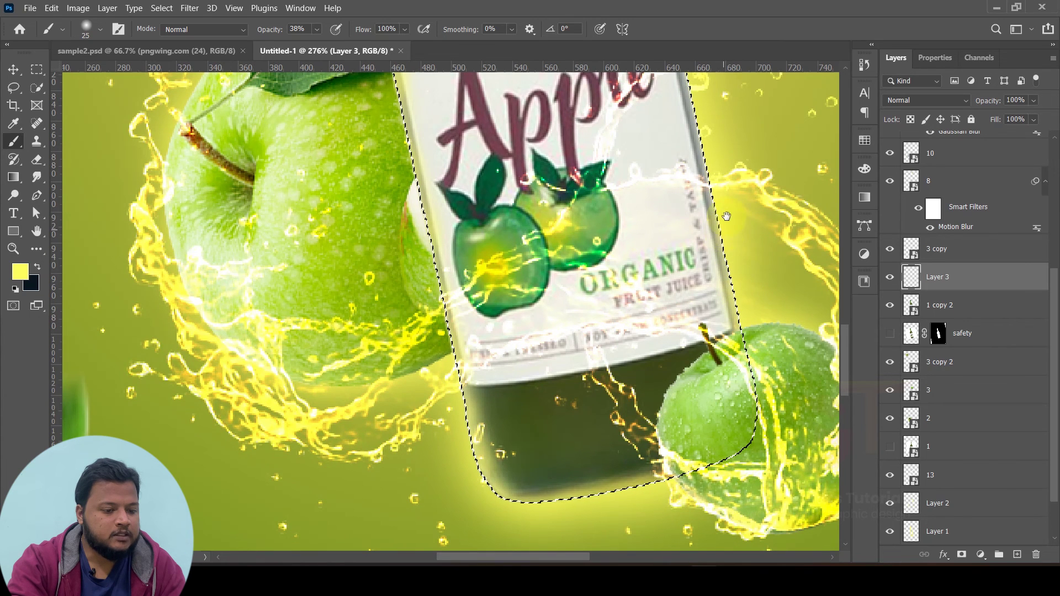
pyautogui.moveTo(726, 216); pyautogui.dragTo(764, 357)
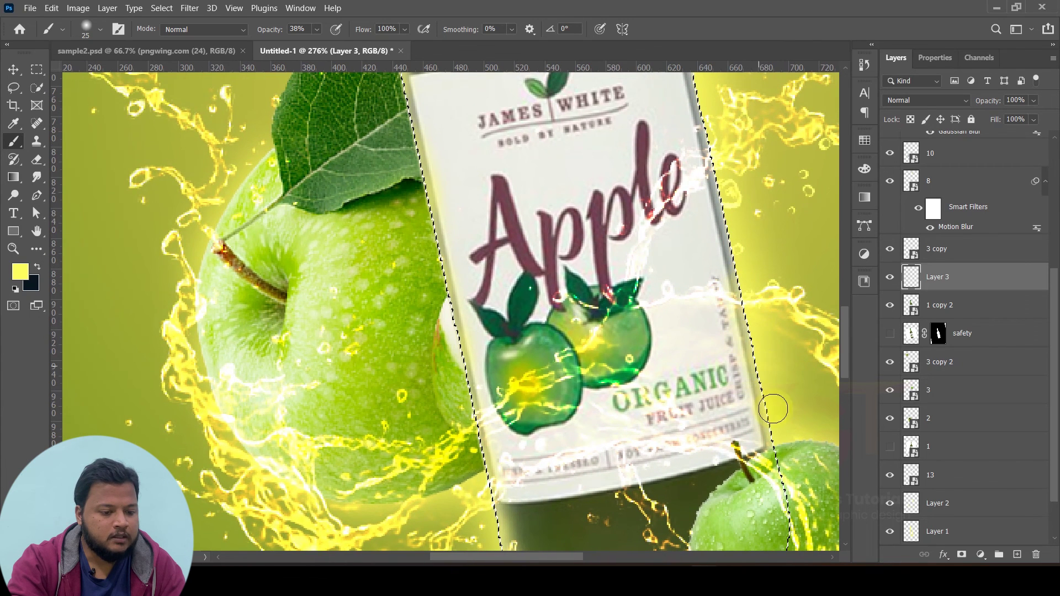
pyautogui.moveTo(727, 216); pyautogui.dragTo(802, 441)
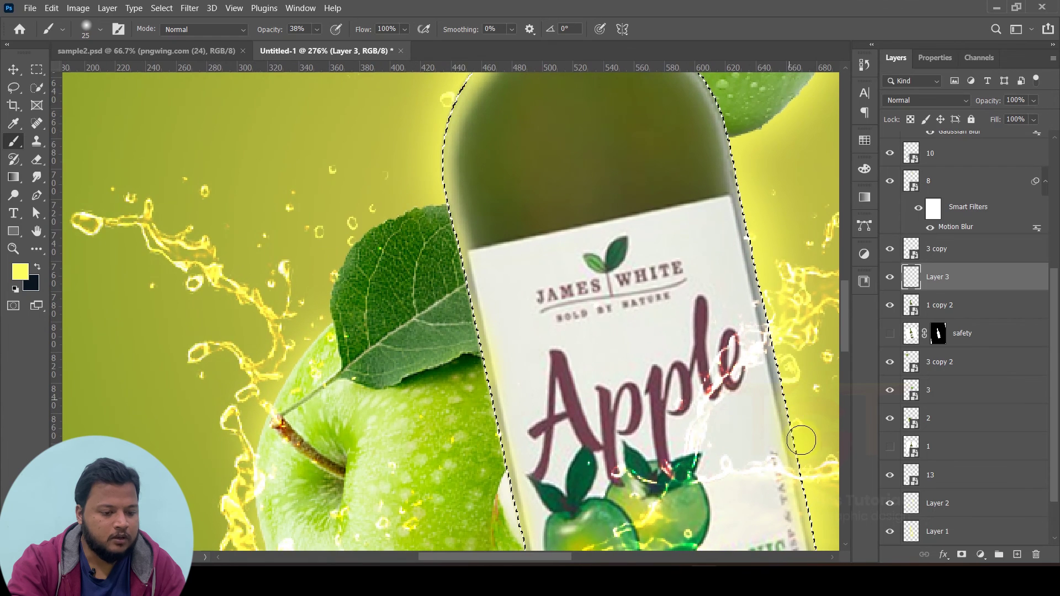
pyautogui.moveTo(748, 228); pyautogui.dragTo(799, 402)
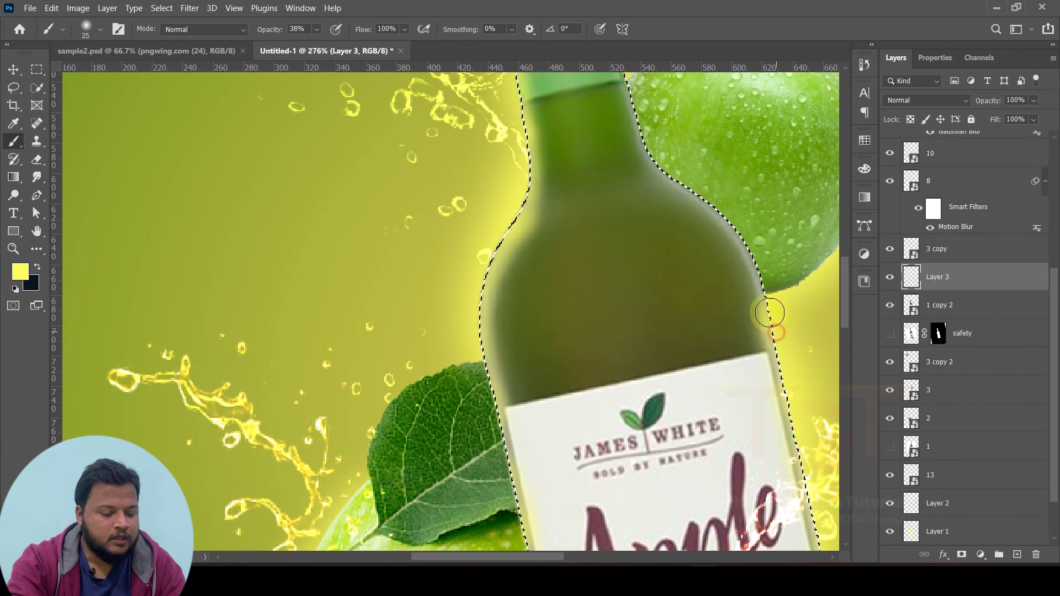
pyautogui.moveTo(760, 266); pyautogui.dragTo(799, 349)
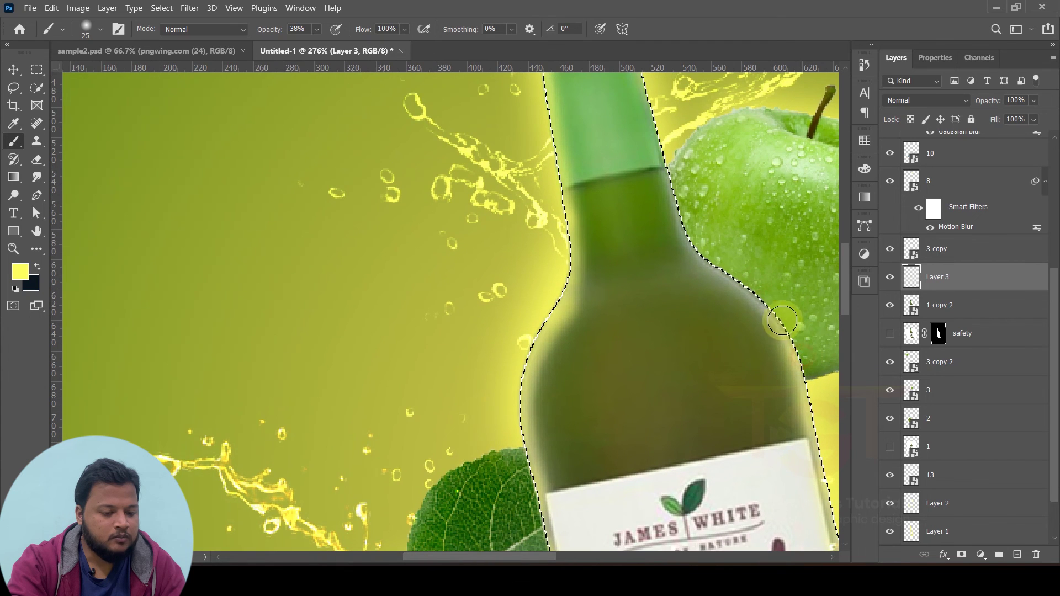
pyautogui.moveTo(714, 256); pyautogui.dragTo(796, 358)
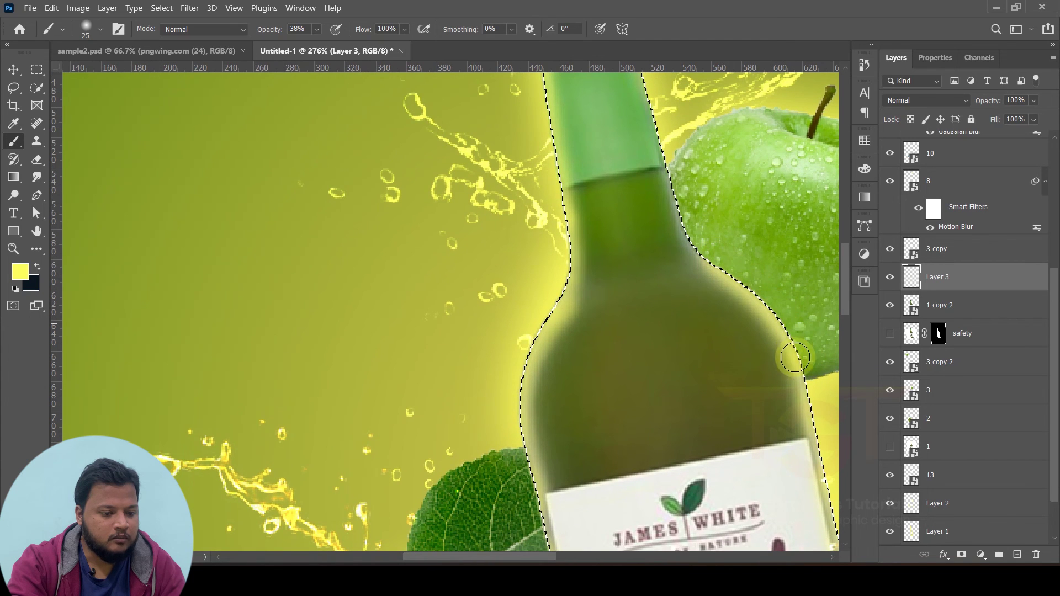
pyautogui.scroll(3, 803, 379)
pyautogui.scroll(3, 735, 249)
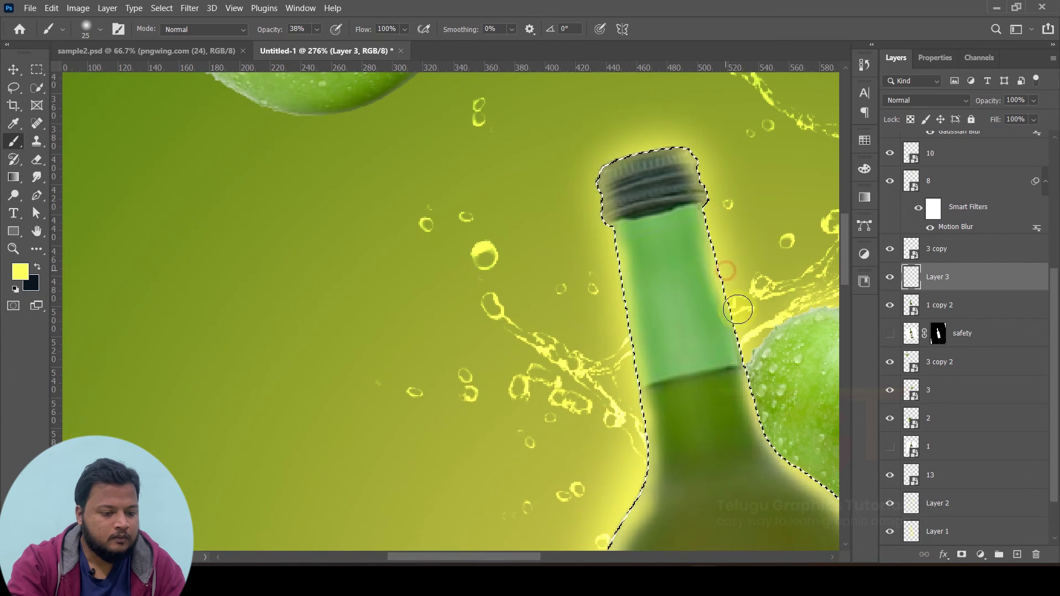
pyautogui.moveTo(716, 207)
pyautogui.mouseDown()
pyautogui.moveTo(694, 355)
pyautogui.moveTo(679, 219)
pyautogui.moveTo(597, 238)
pyautogui.mouseUp()
pyautogui.scroll(-5, 696, 221)
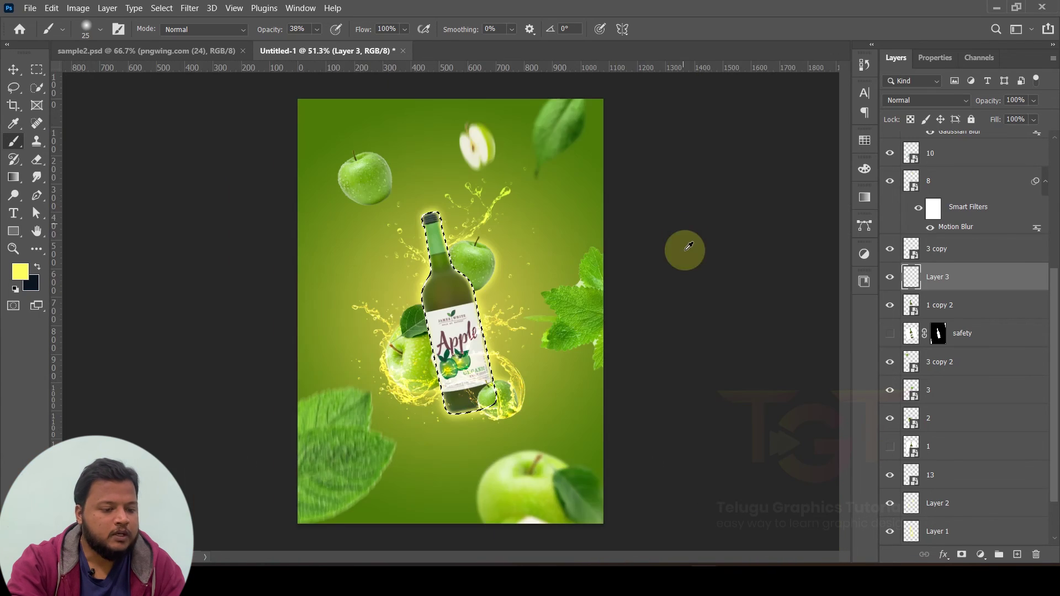
pyautogui.scroll(-4, 687, 249)
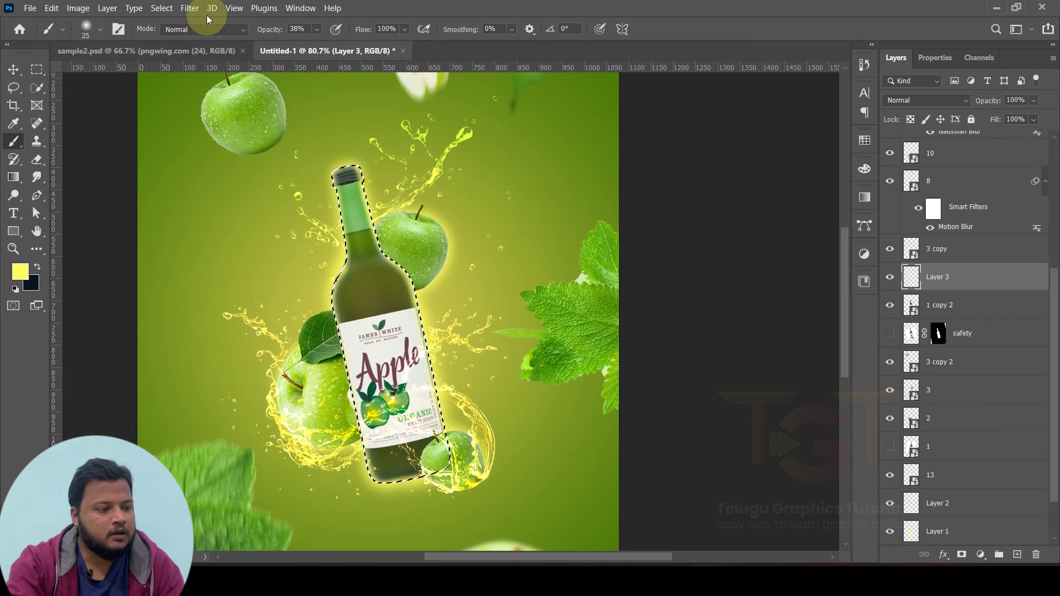
# Step: Deselect the bottle outline and switch to the Move tool
pyautogui.click(162, 8)
pyautogui.click(166, 33)
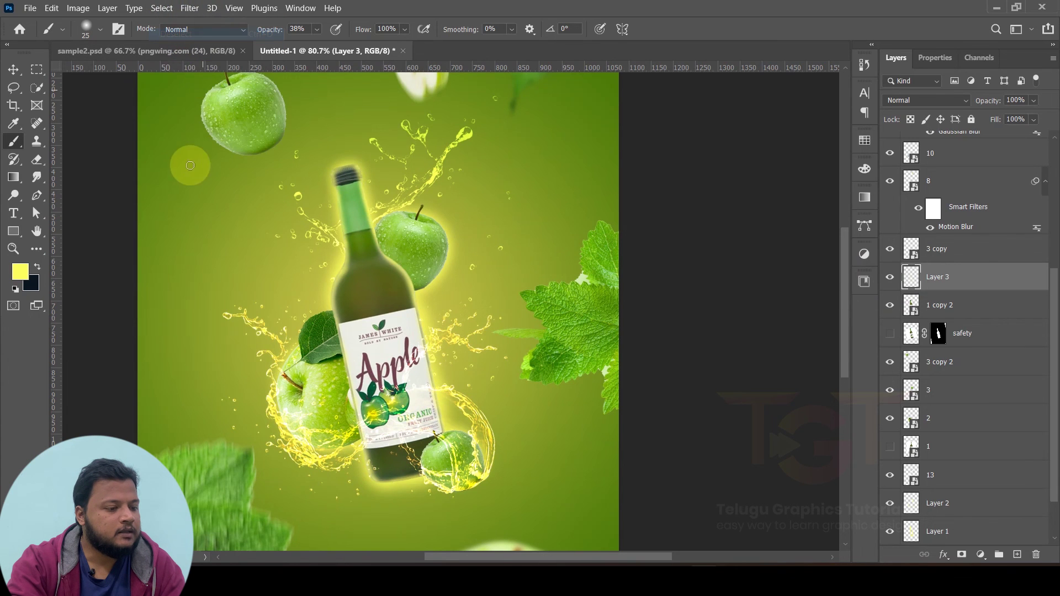
pyautogui.scroll(2, 168, 183)
pyautogui.click(19, 69)
pyautogui.scroll(2, 429, 182)
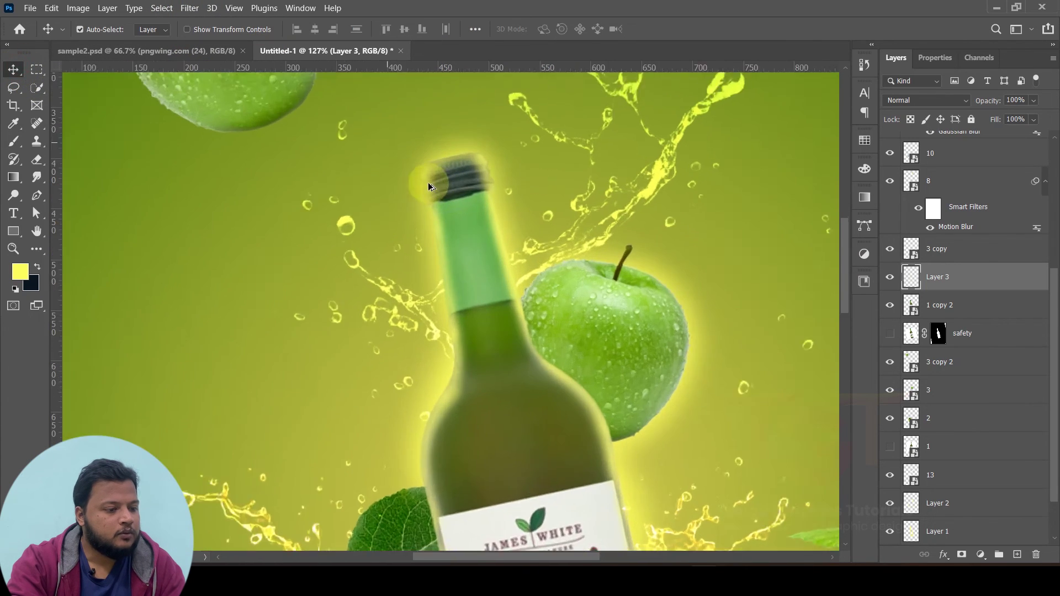
pyautogui.scroll(1, 439, 190)
pyautogui.scroll(-1, 440, 190)
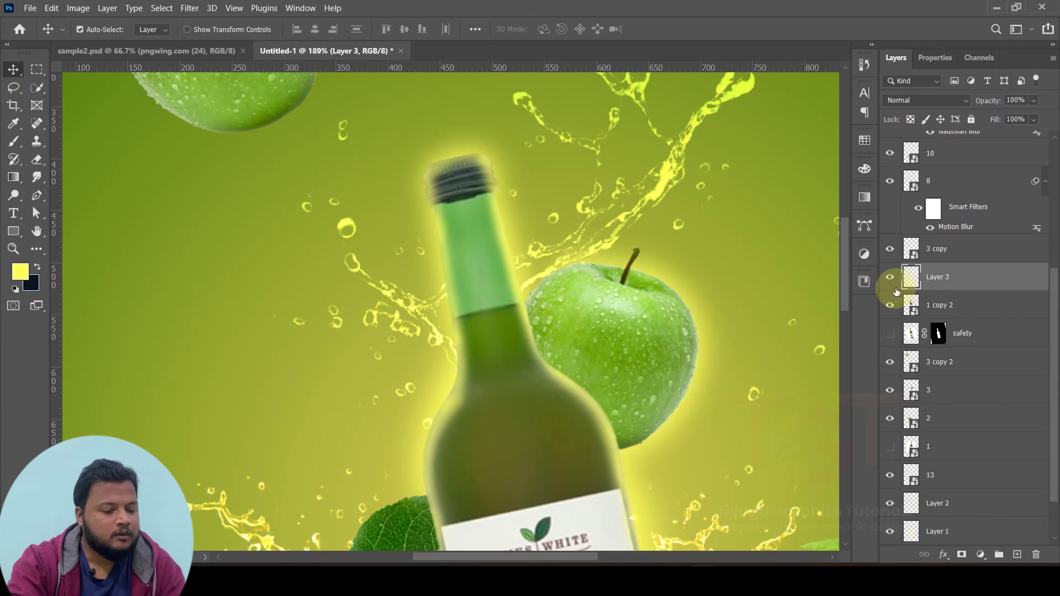
# Step: Set Layer 3's blend mode to Lighten and zoom out to the whole poster
pyautogui.click(903, 99)
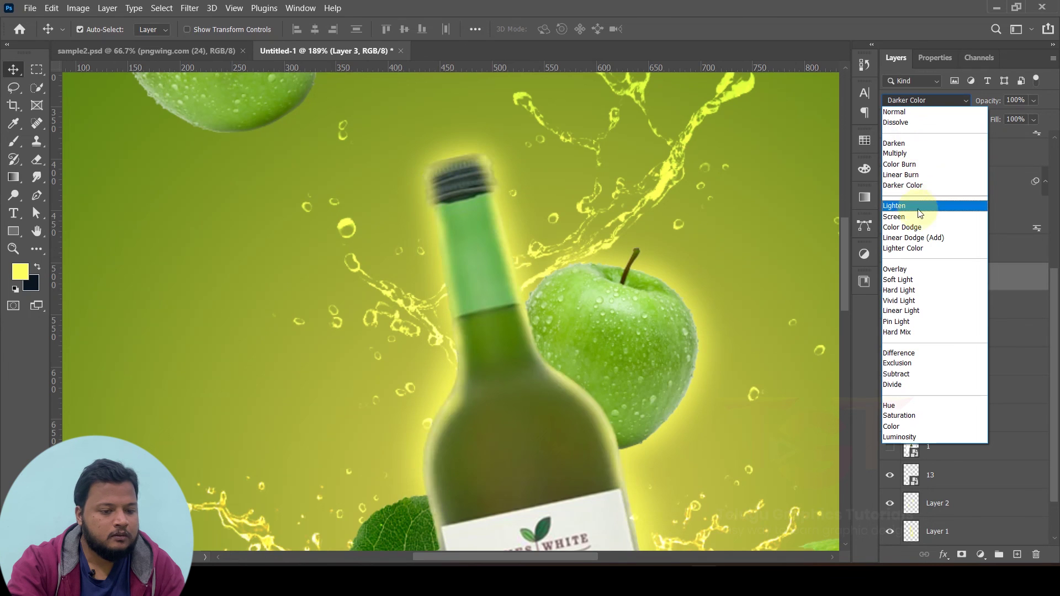
pyautogui.click(898, 206)
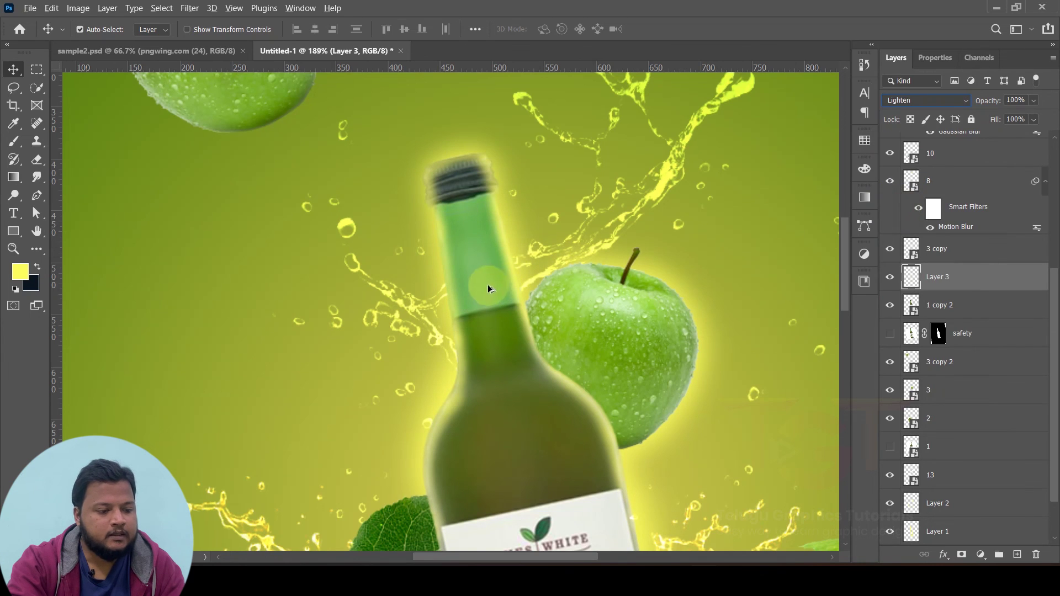
pyautogui.click(488, 250)
pyautogui.hotkey('ctrl', '0')
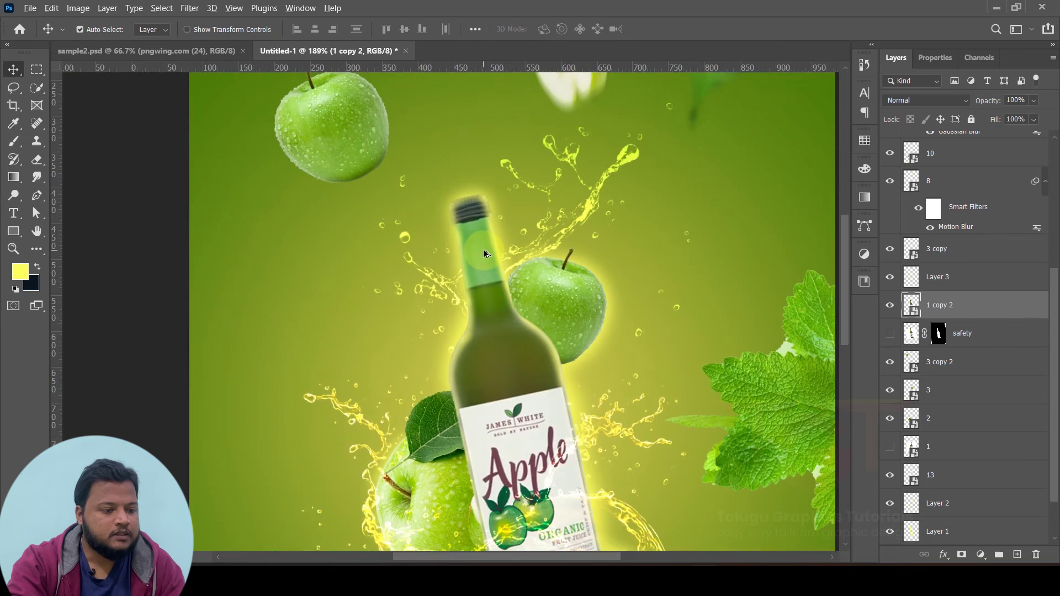
pyautogui.hotkey('alt', ']')
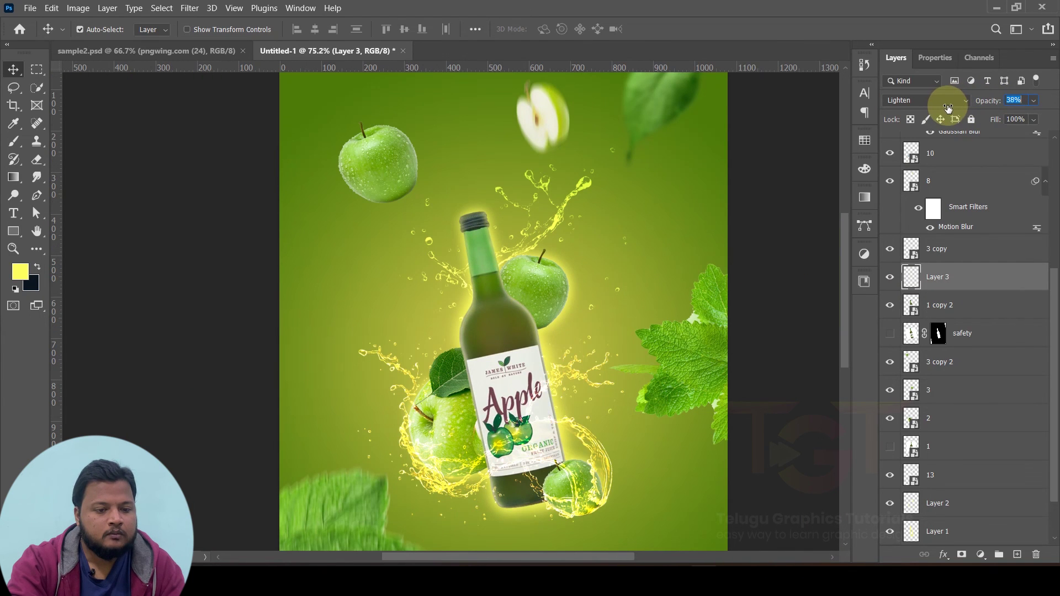
# Step: Set Layer 3's opacity to 40%, then toggle its visibility to compare the bottle glow
pyautogui.moveTo(948, 107); pyautogui.dragTo(951, 107)
pyautogui.moveTo(466, 209); pyautogui.dragTo(839, 251)
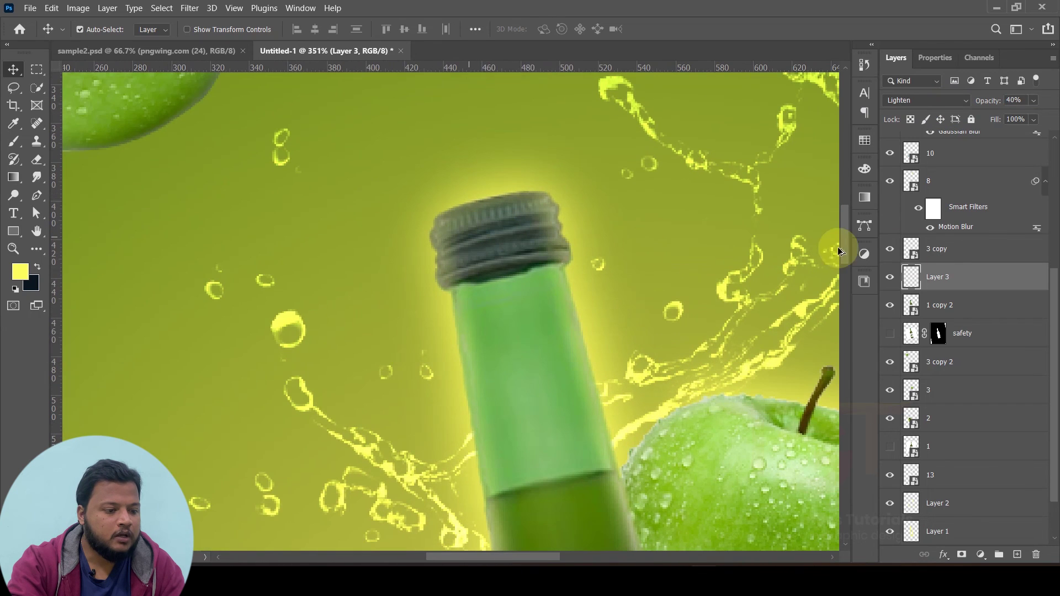
pyautogui.moveTo(537, 269); pyautogui.dragTo(499, 272)
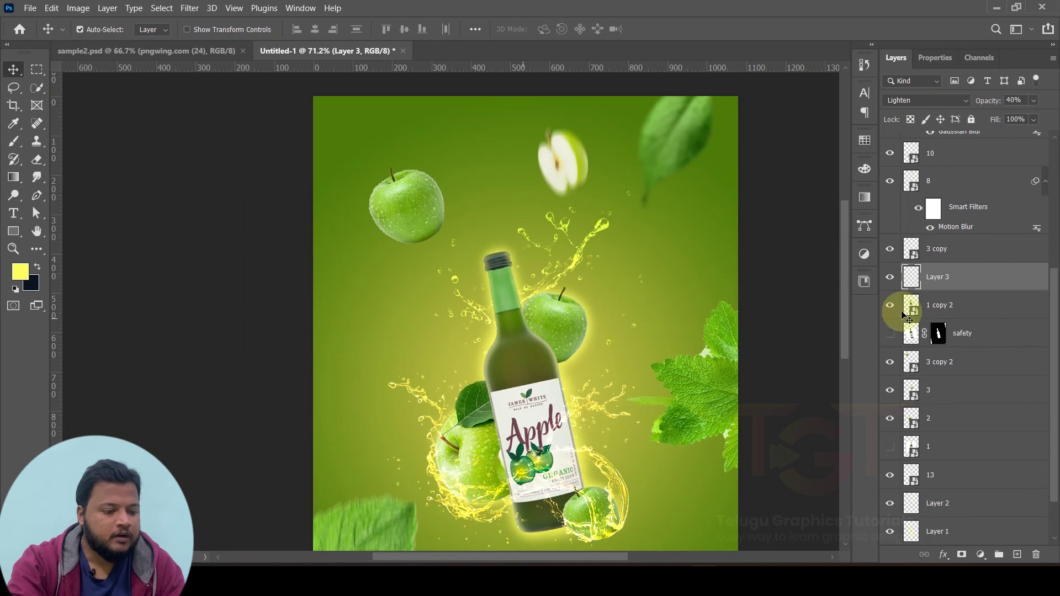
pyautogui.click(889, 277)
pyautogui.click(889, 276)
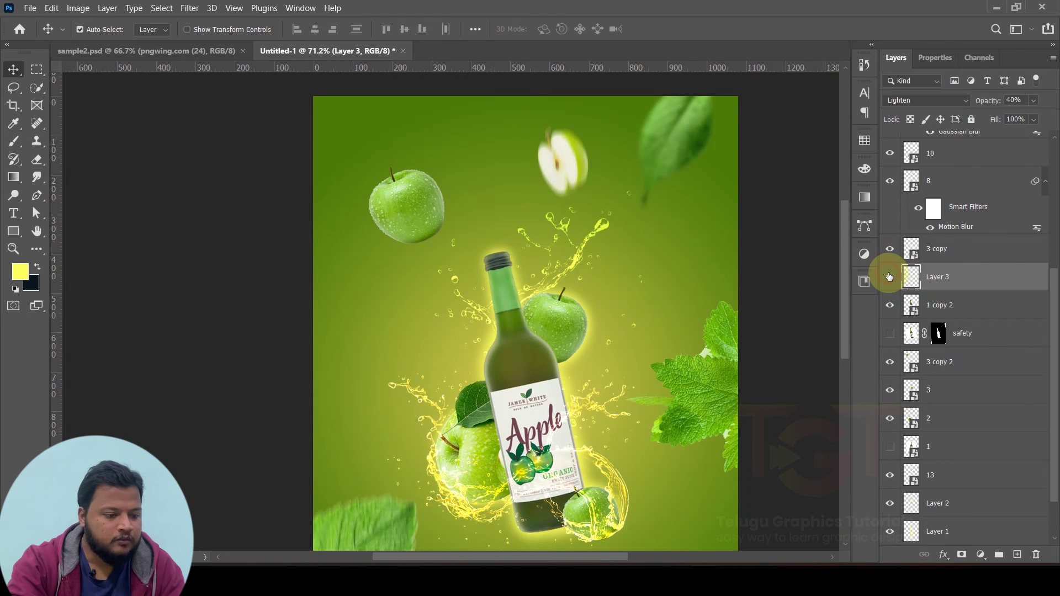
pyautogui.click(890, 277)
pyautogui.click(890, 276)
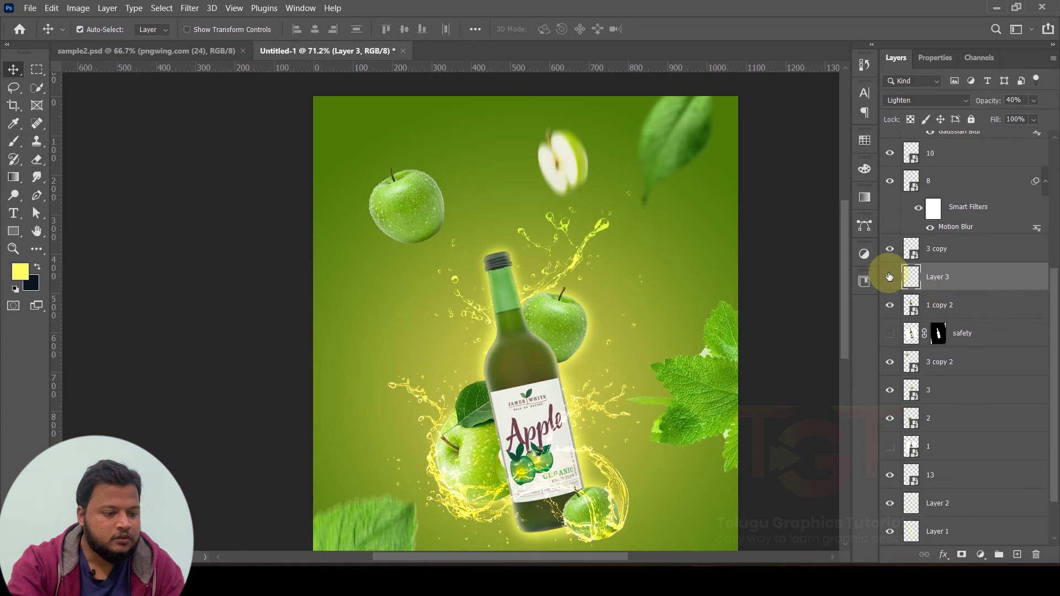
pyautogui.click(890, 277)
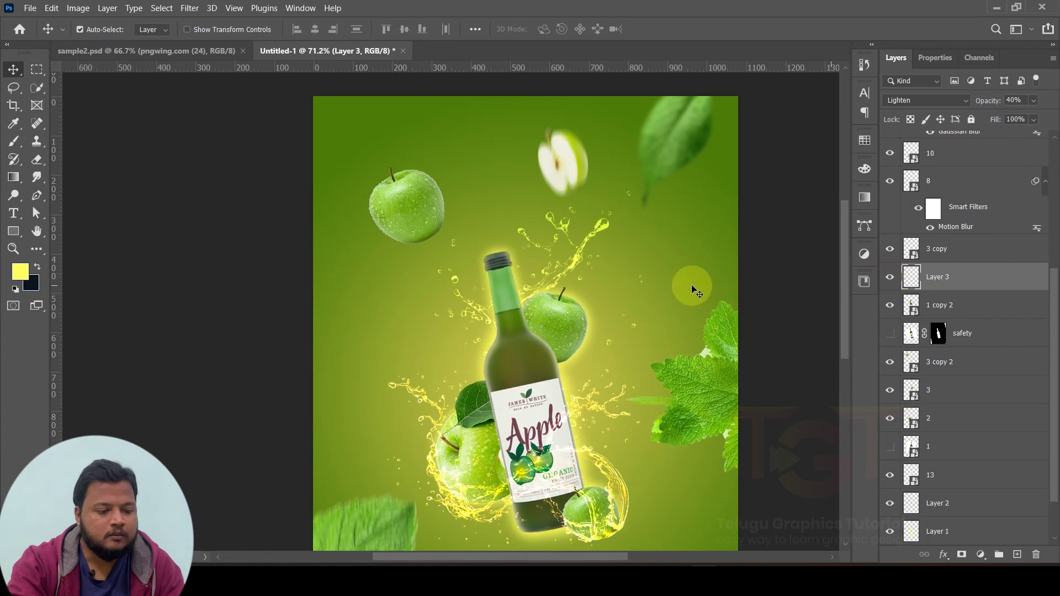